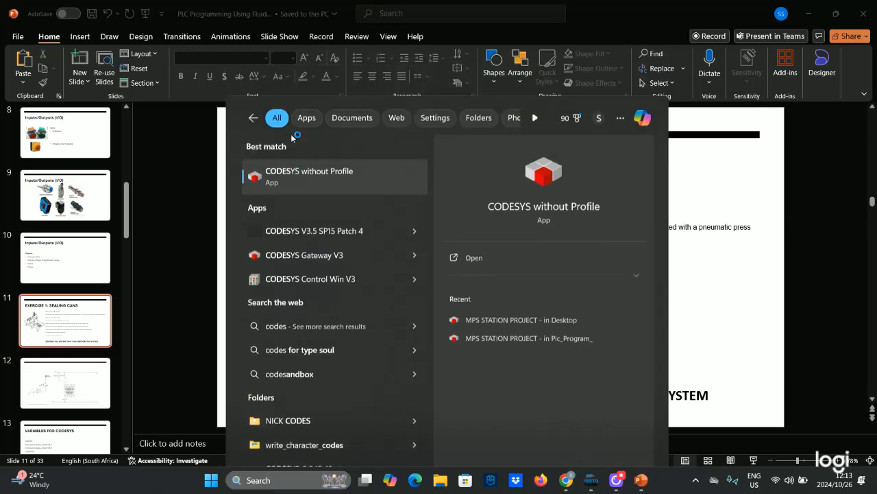
# Launch CODESYS and switch to FluidSIM-P.
pyautogui.click(291, 136)
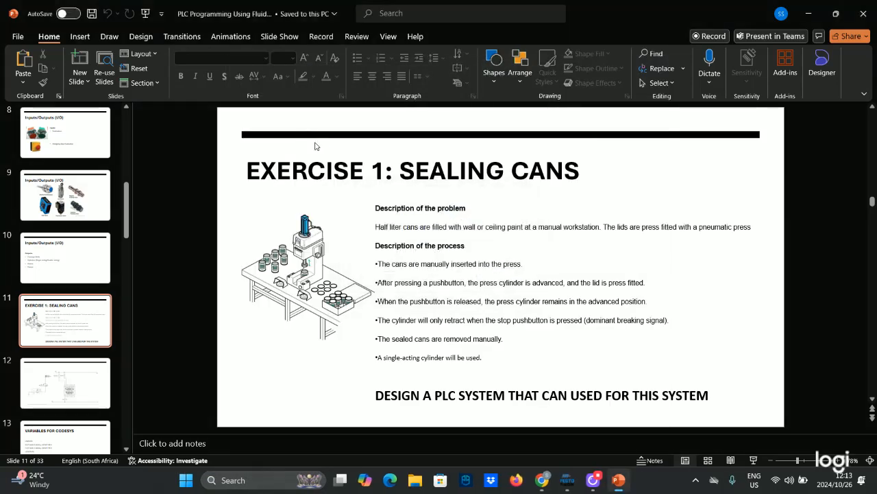
pyautogui.press('Return')
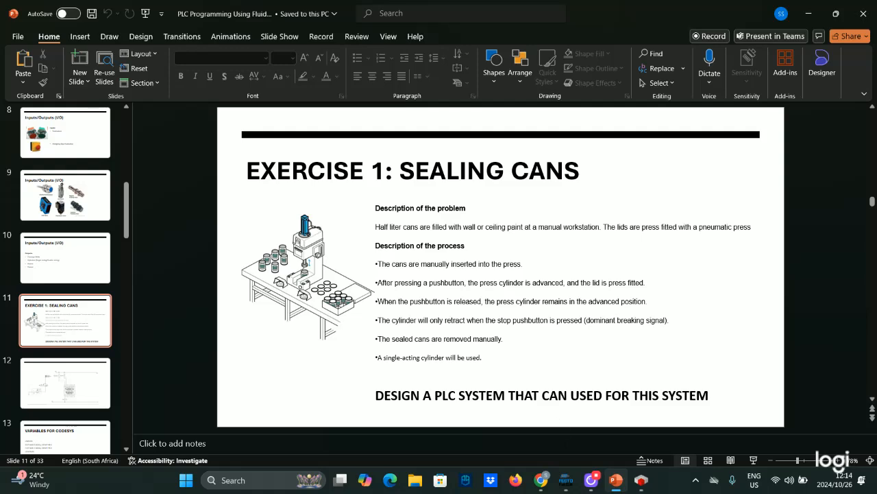
pyautogui.click(566, 479)
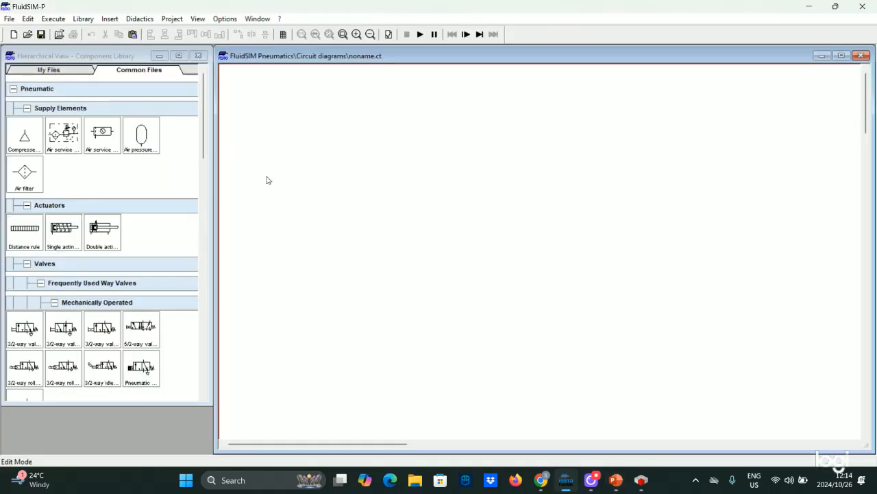
# Extend the component library window downward, and dismiss the CODESYS product rating dialog and minimize CODESYS.
pyautogui.moveTo(106, 406); pyautogui.dragTo(89, 447)
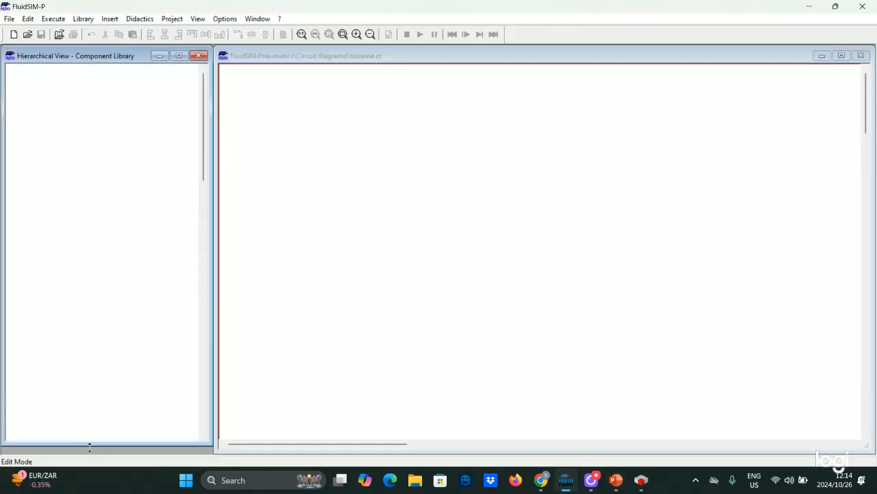
pyautogui.scroll(-10, 130, 332)
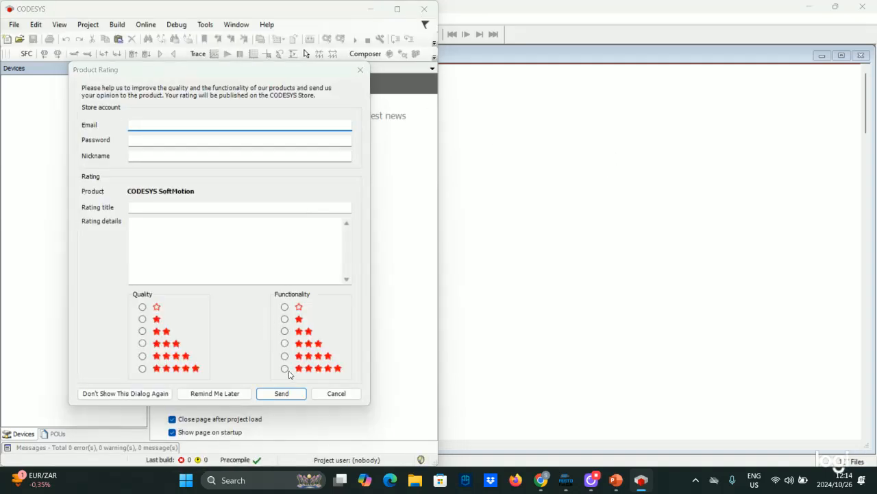
pyautogui.click(335, 393)
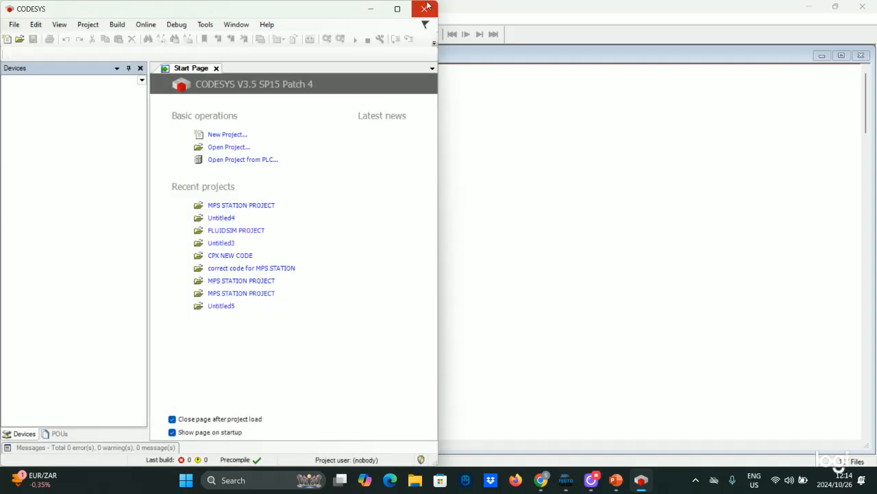
pyautogui.click(371, 9)
# Place a FluidSIM Out port on the circuit sheet and a FluidSIM In port directly beneath it.
pyautogui.scroll(-5, 34, 248)
pyautogui.scroll(-5, 33, 250)
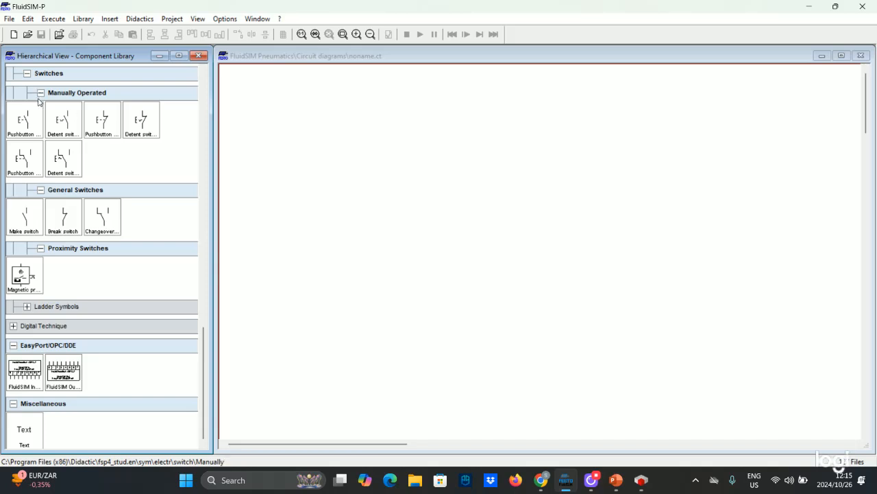
pyautogui.moveTo(58, 371); pyautogui.dragTo(667, 245)
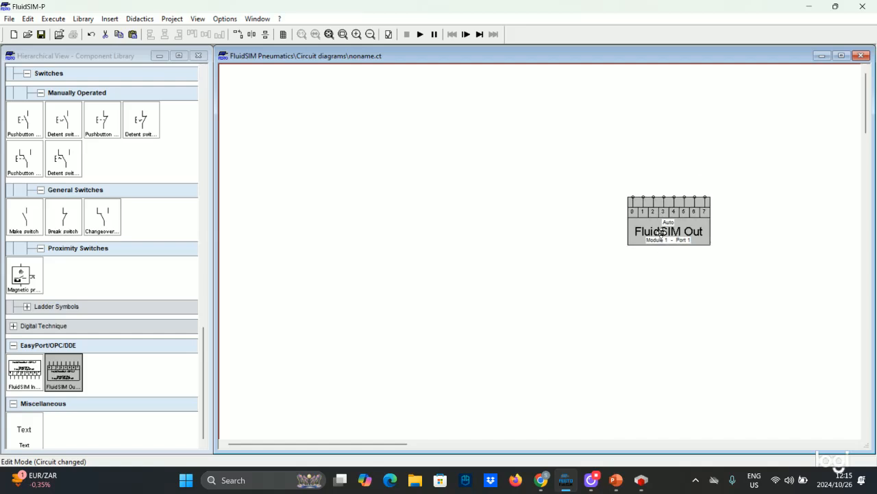
pyautogui.moveTo(25, 371); pyautogui.dragTo(674, 279)
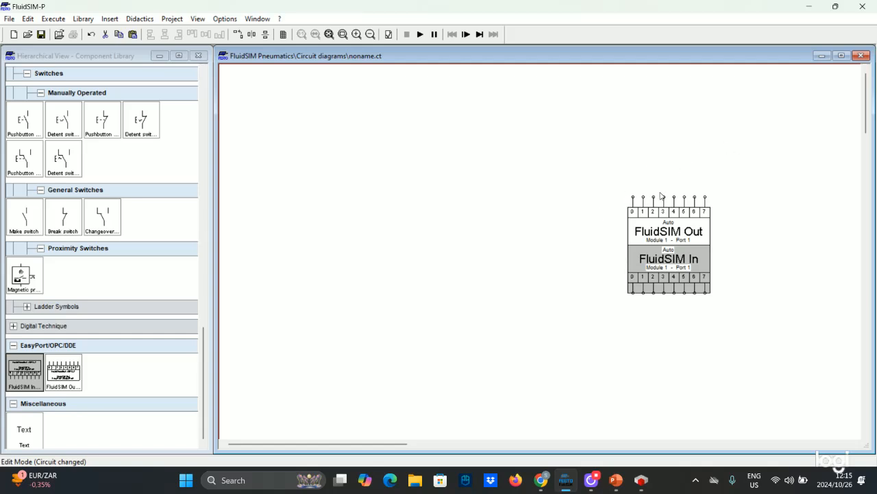
# Move the stacked FluidSIM Out and FluidSIM In ports together to the right on the circuit sheet.
pyautogui.scroll(1, 661, 196)
pyautogui.moveTo(353, 447); pyautogui.dragTo(413, 446)
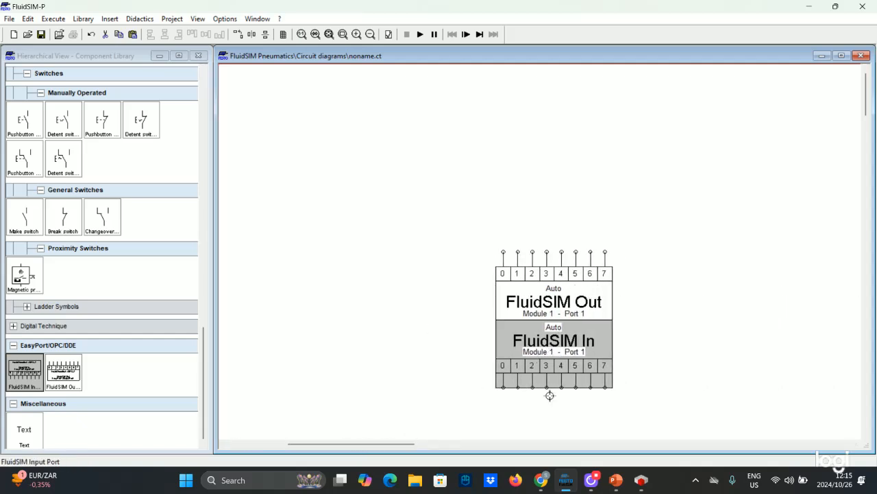
pyautogui.moveTo(464, 208); pyautogui.dragTo(662, 398)
pyautogui.moveTo(558, 300); pyautogui.dragTo(699, 262)
pyautogui.click(604, 237)
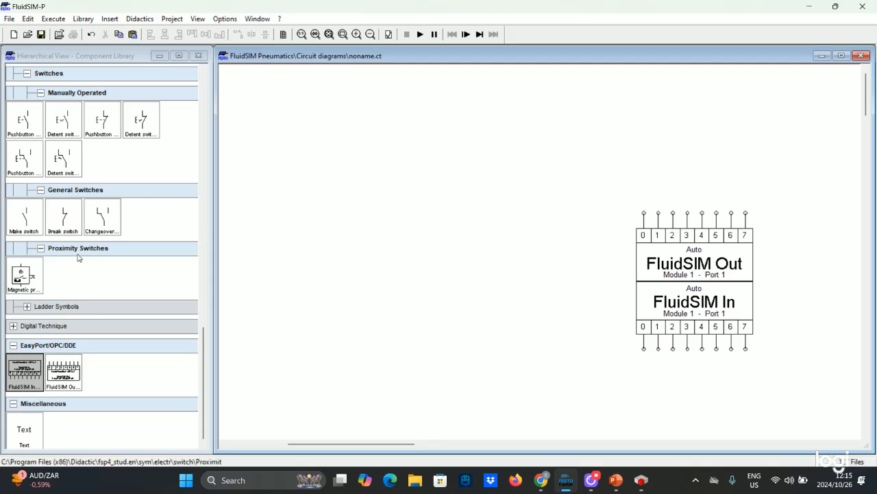
# Place two +24V supply connections far apart above the FluidSIM ports, one for each end of the supply rail.
pyautogui.scroll(3, 77, 258)
pyautogui.scroll(2, 76, 258)
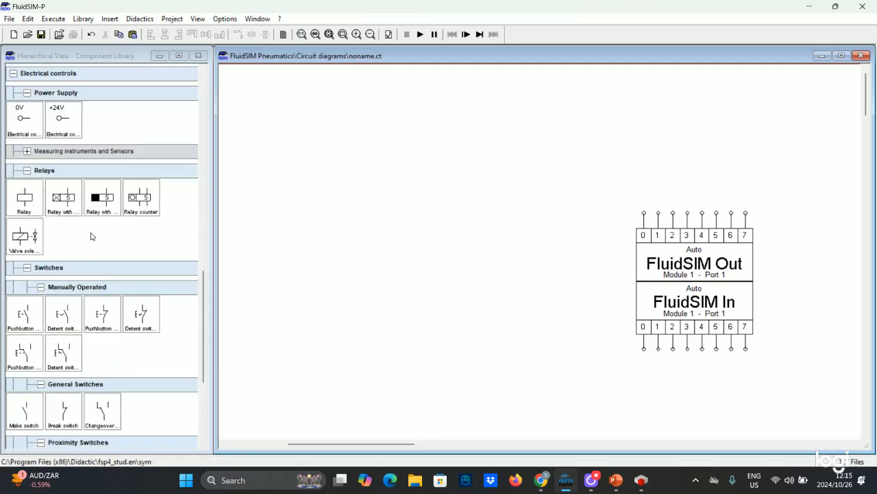
pyautogui.moveTo(59, 109); pyautogui.dragTo(505, 91)
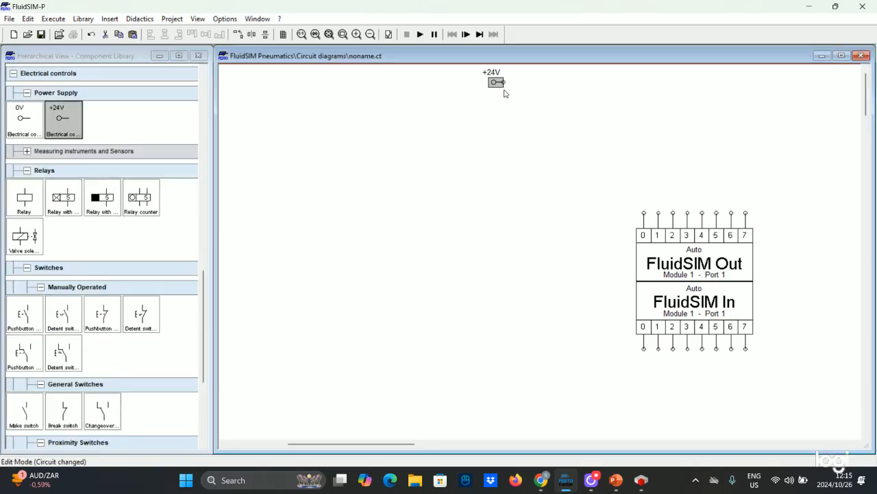
pyautogui.moveTo(71, 127); pyautogui.dragTo(820, 80)
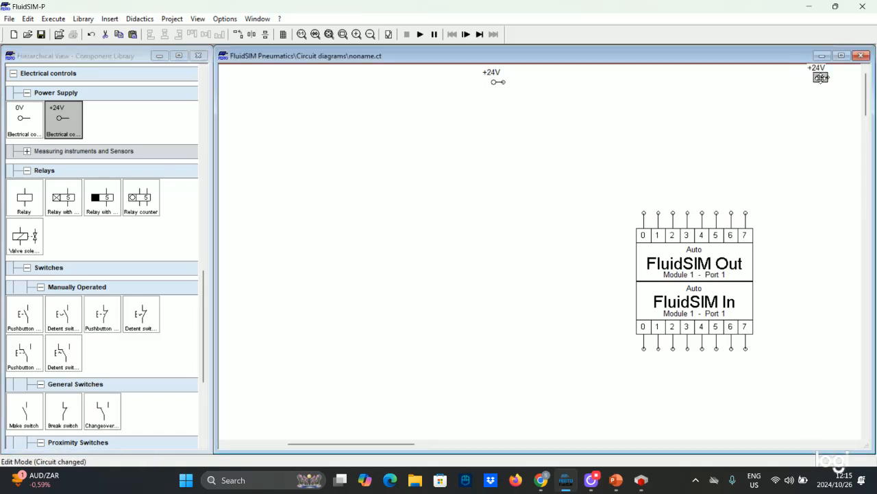
# Rotate the right-hand +24V connection 180° and align it with the left one so a straight line joins them.
pyautogui.rightClick(821, 81)
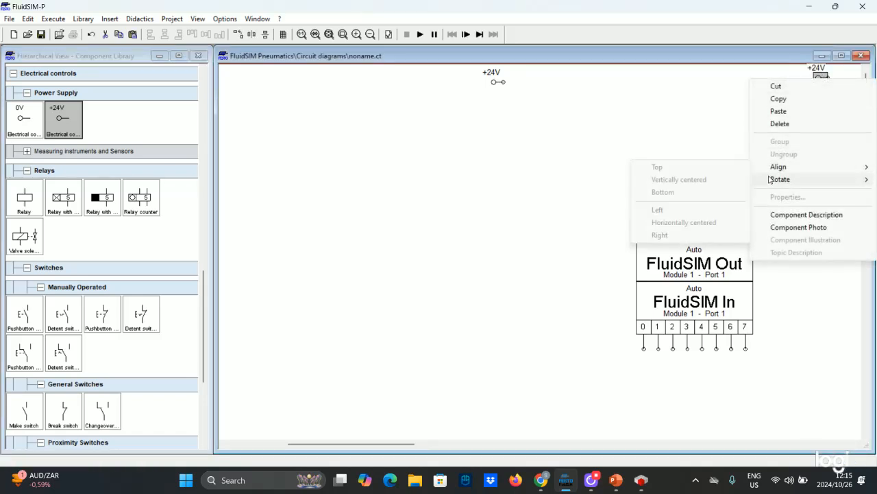
pyautogui.moveTo(768, 179)
pyautogui.click(722, 194)
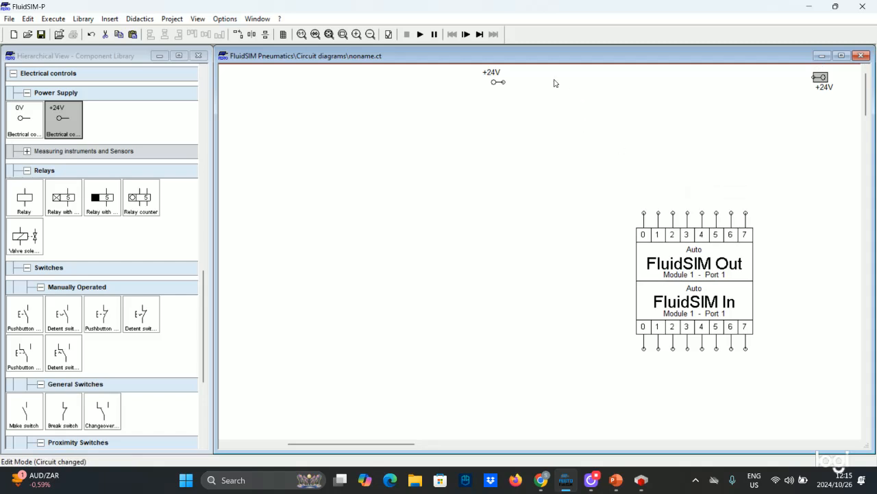
pyautogui.moveTo(741, 58); pyautogui.dragTo(828, 81)
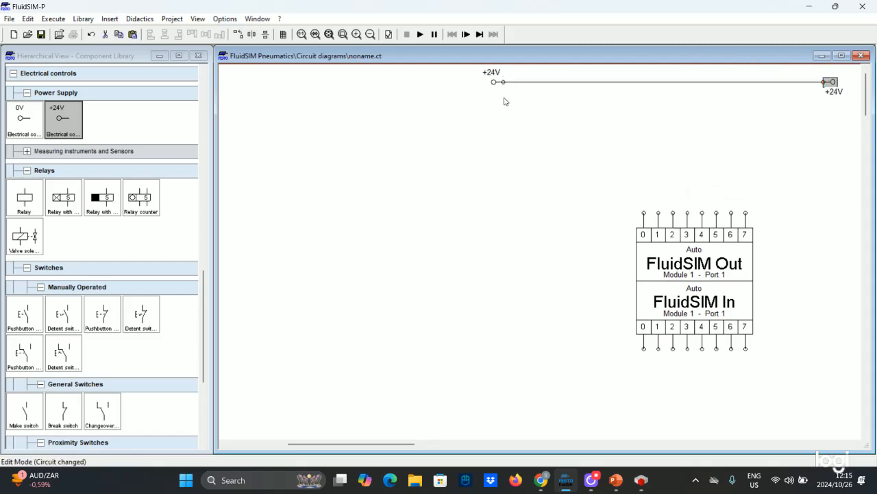
# Move both FluidSIM ports up and left toward the +24V rail, and place two 0V connections below them.
pyautogui.moveTo(608, 196); pyautogui.dragTo(761, 354)
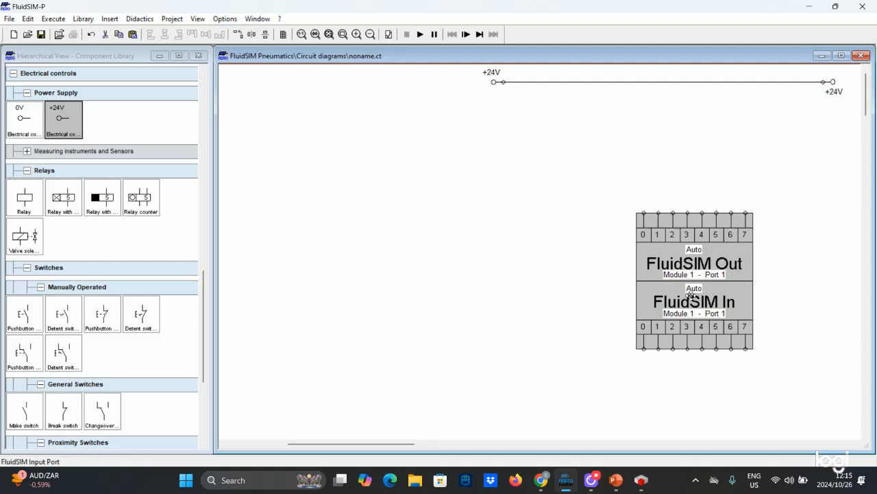
pyautogui.moveTo(693, 296); pyautogui.dragTo(664, 252)
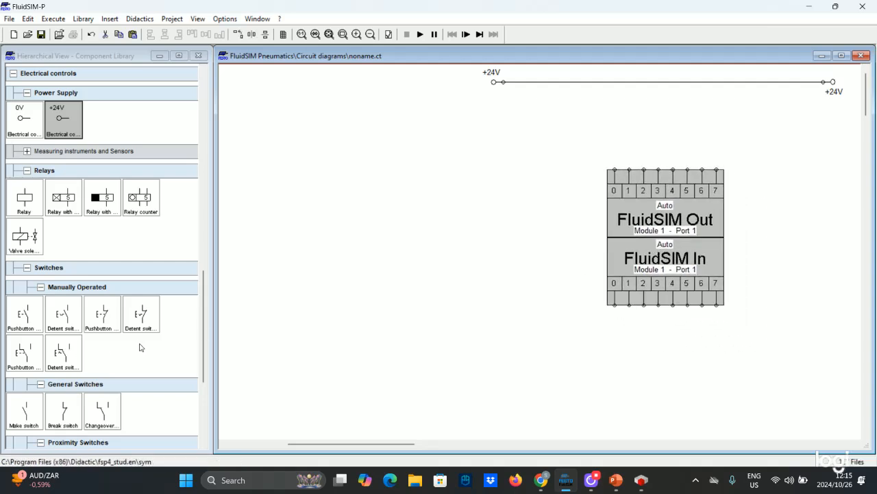
pyautogui.moveTo(22, 122); pyautogui.dragTo(521, 397)
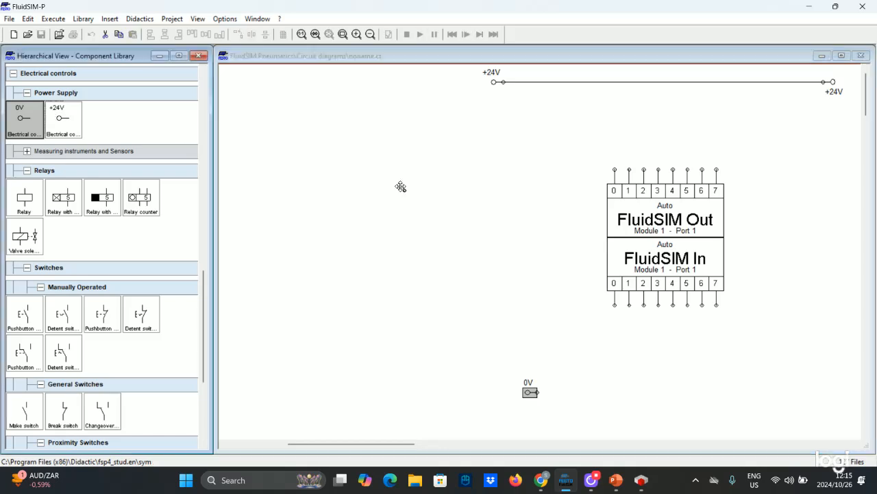
pyautogui.hotkey('ctrl', 'c')
pyautogui.hotkey('ctrl', 'v')
# Rotate the right-hand 0V connection 180° and join it to the left one with a straight horizontal line.
pyautogui.rightClick(801, 401)
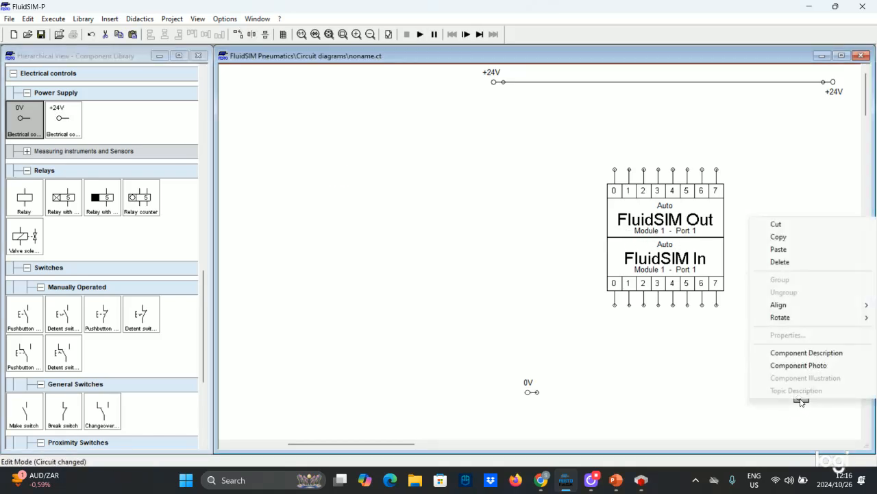
pyautogui.moveTo(783, 323)
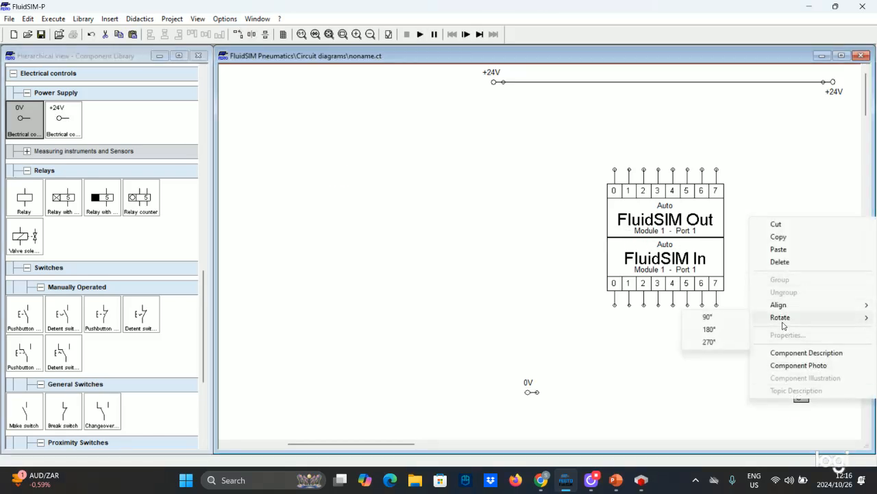
pyautogui.click(730, 329)
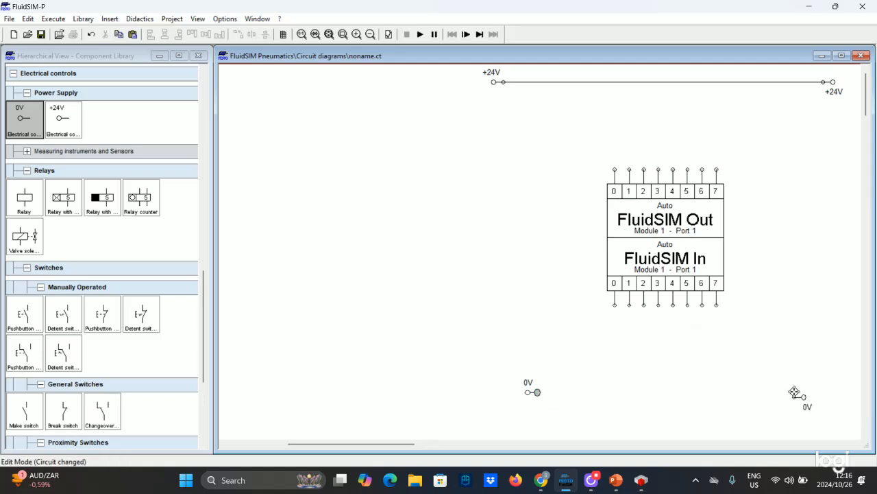
pyautogui.moveTo(795, 391); pyautogui.dragTo(836, 392)
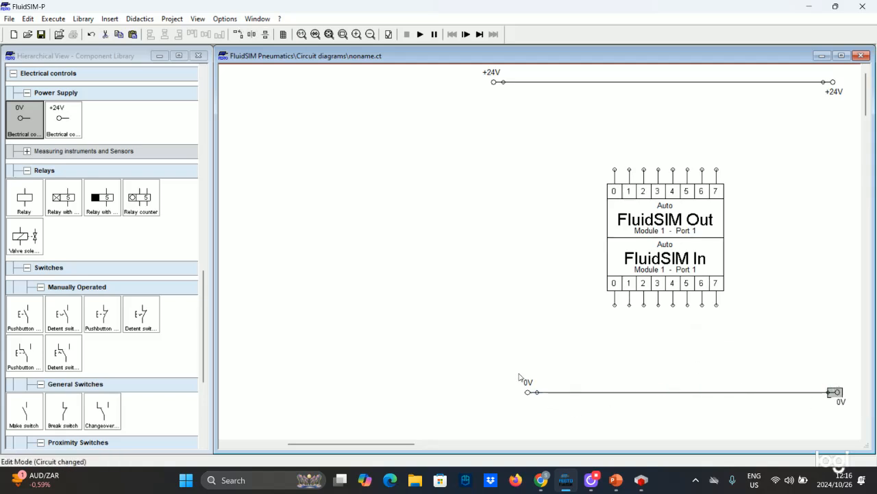
pyautogui.click(479, 270)
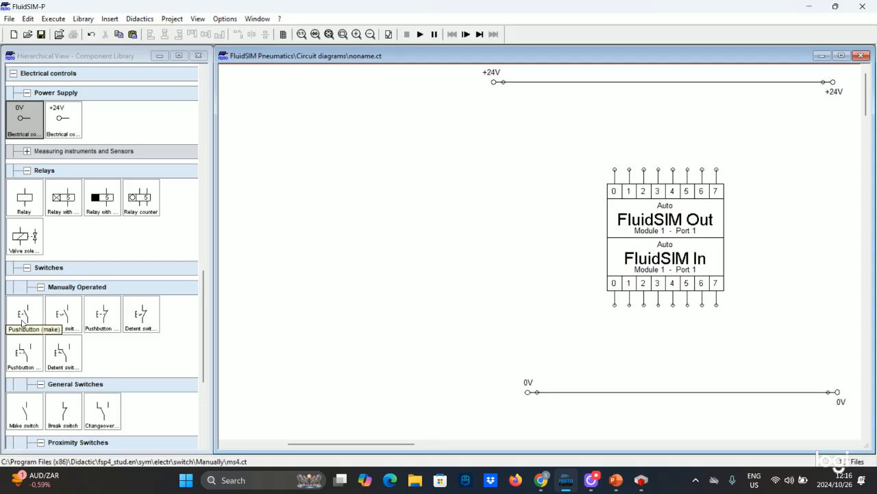
# Add a make pushbutton above FluidSIM Out and wire it between the +24V rail and terminal 0.
pyautogui.moveTo(23, 321); pyautogui.dragTo(604, 122)
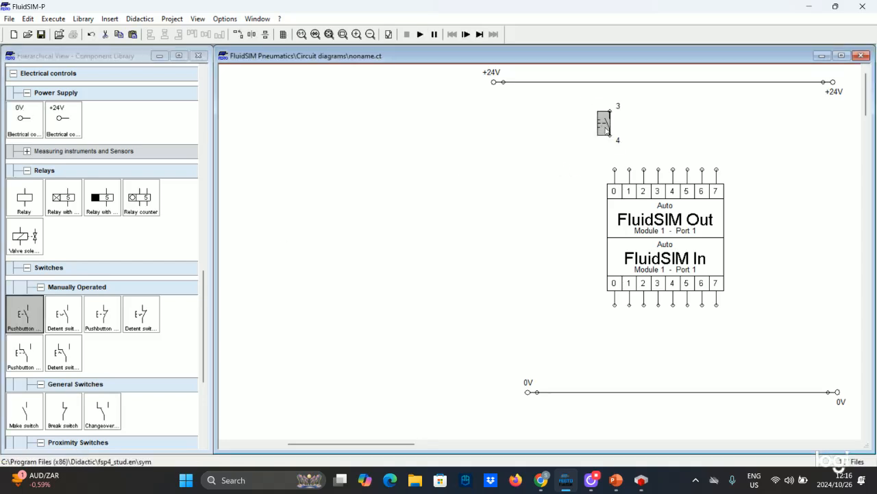
pyautogui.moveTo(610, 135); pyautogui.dragTo(608, 167)
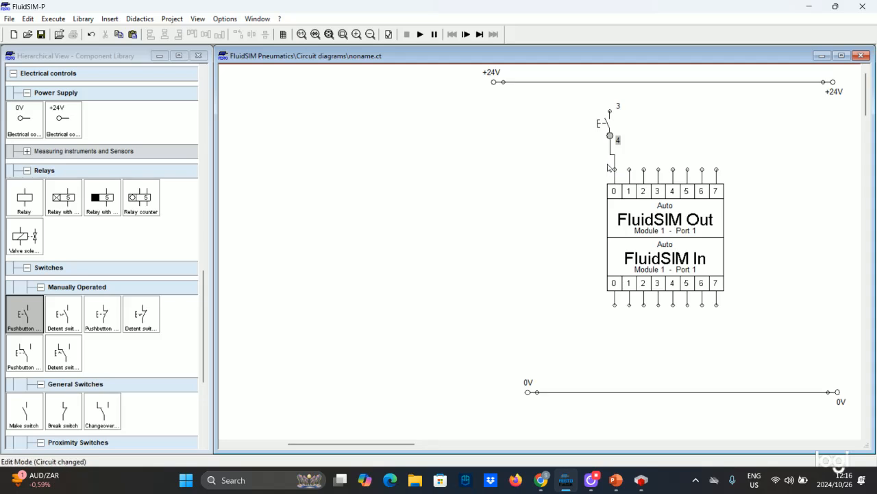
pyautogui.click(613, 130)
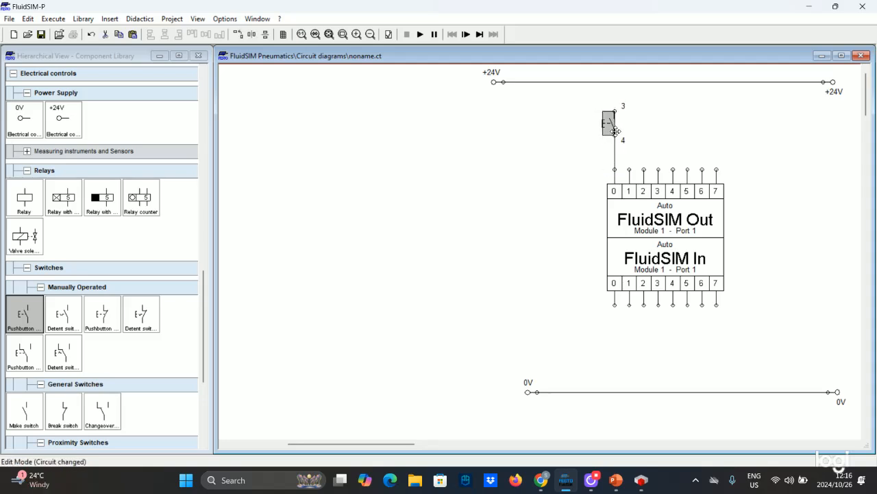
pyautogui.moveTo(616, 132); pyautogui.dragTo(614, 82)
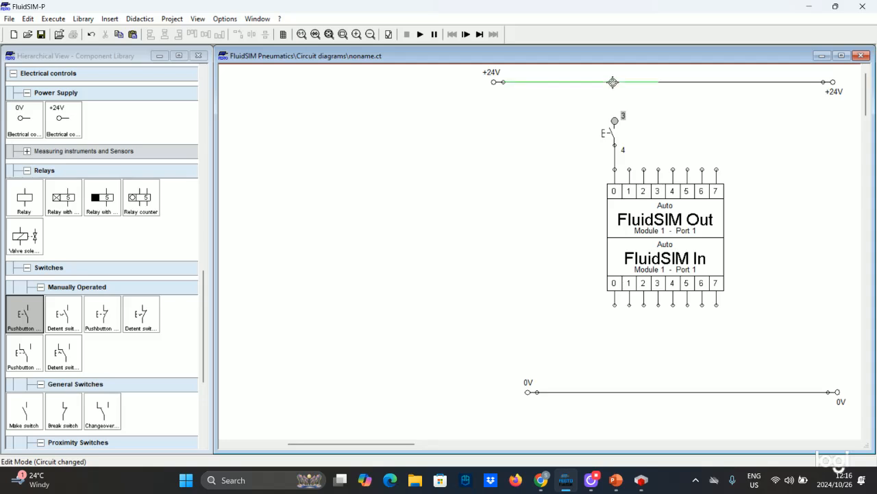
# Label the pushbutton "PB START" and move the label to the left, clear of the symbol.
pyautogui.doubleClick(609, 135)
pyautogui.press('capslock')
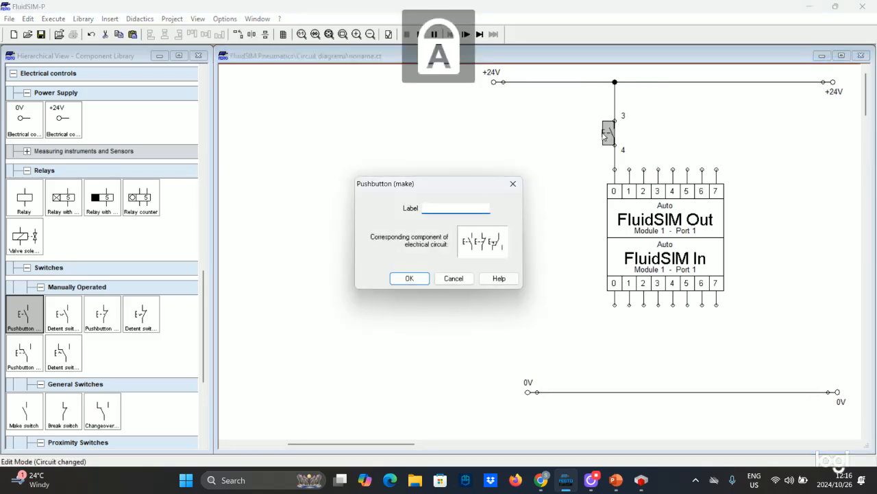
pyautogui.write('PB START')
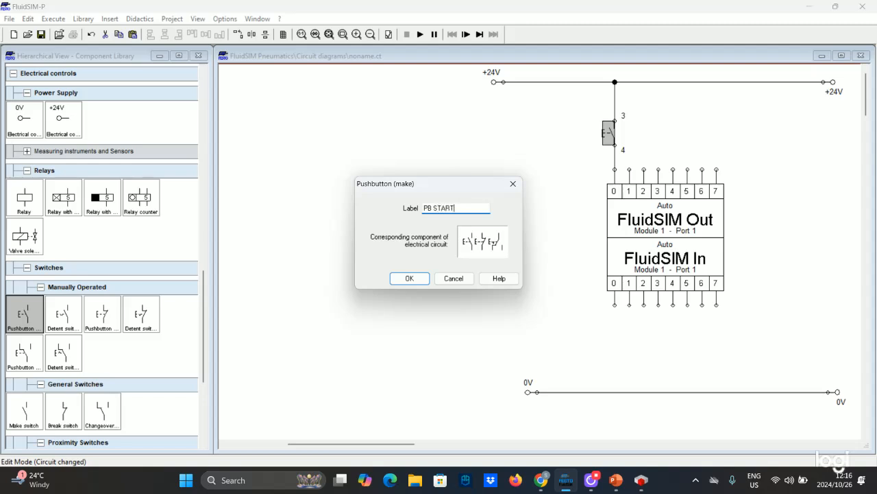
pyautogui.press('Return')
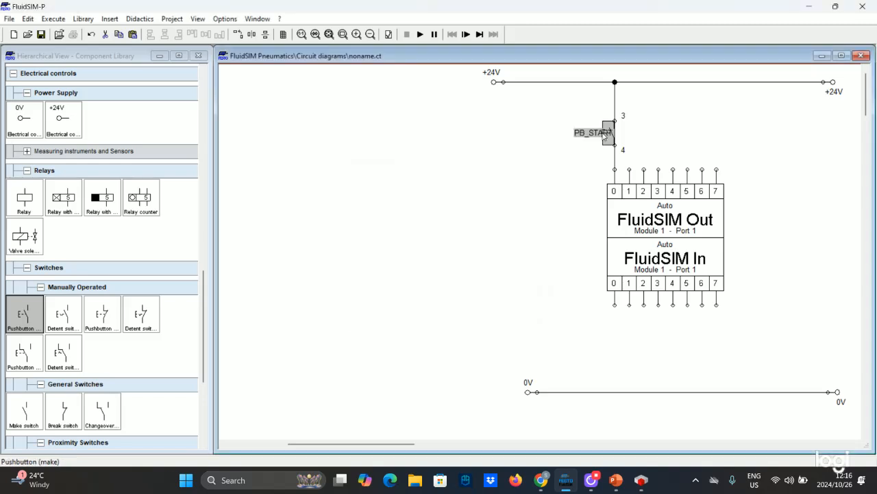
pyautogui.moveTo(598, 135); pyautogui.dragTo(529, 135)
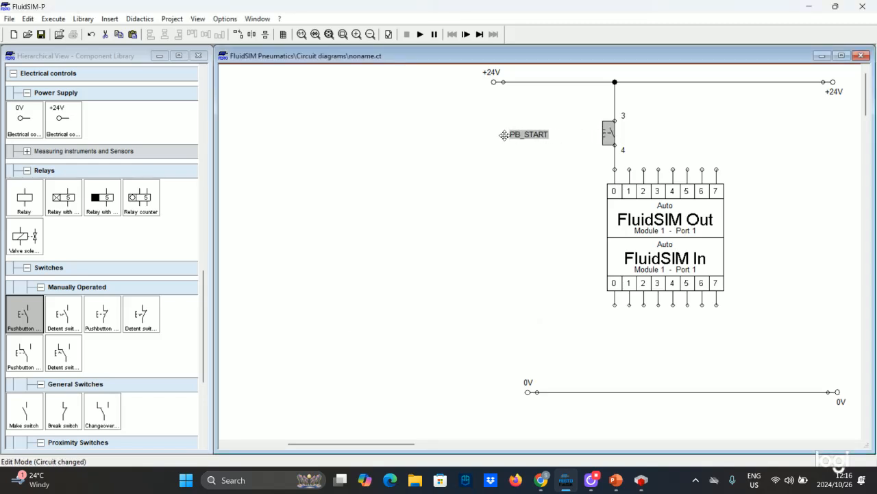
# Move the pushbutton and its +24V junction left along the rail, and place the PB_START label beside the symbol.
pyautogui.click(605, 82)
pyautogui.moveTo(605, 82); pyautogui.dragTo(537, 83)
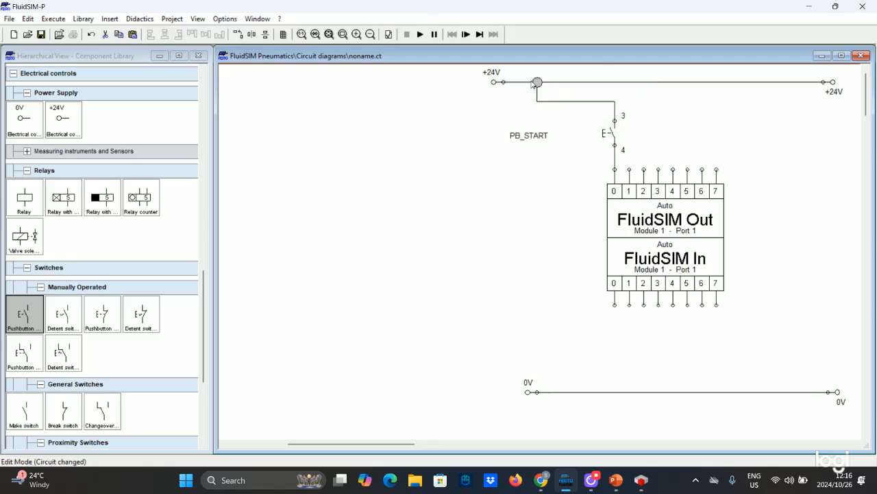
pyautogui.moveTo(604, 133); pyautogui.dragTo(525, 133)
pyautogui.moveTo(456, 138); pyautogui.dragTo(501, 135)
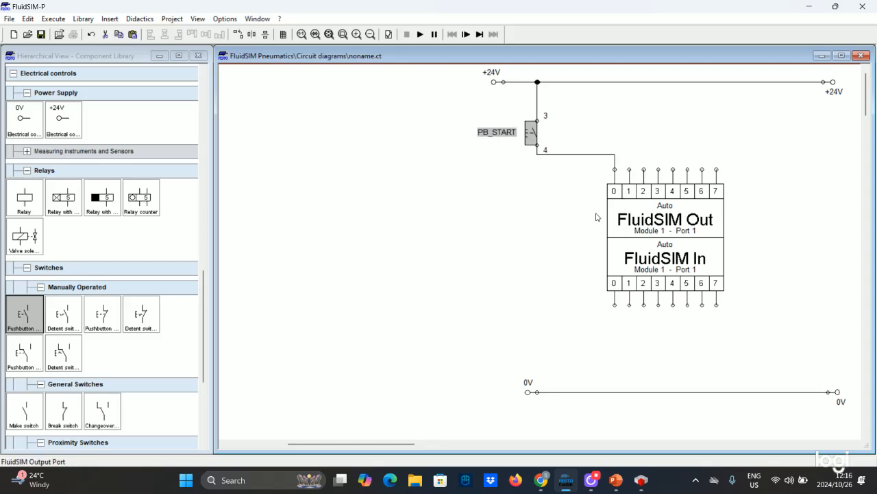
# Add a break pushbutton on the +24V rail beside PB_START, wire it to FluidSIM Out terminal 1, and level the two symbols.
pyautogui.click(595, 217)
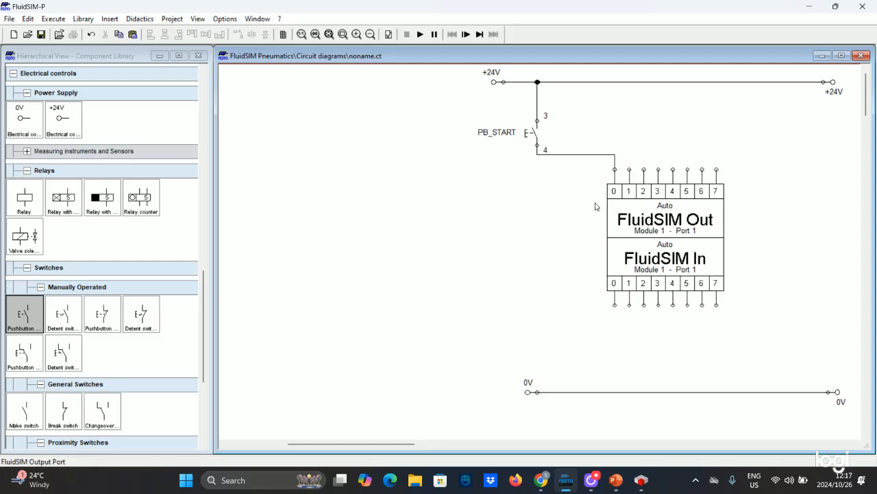
pyautogui.moveTo(533, 126); pyautogui.dragTo(532, 121)
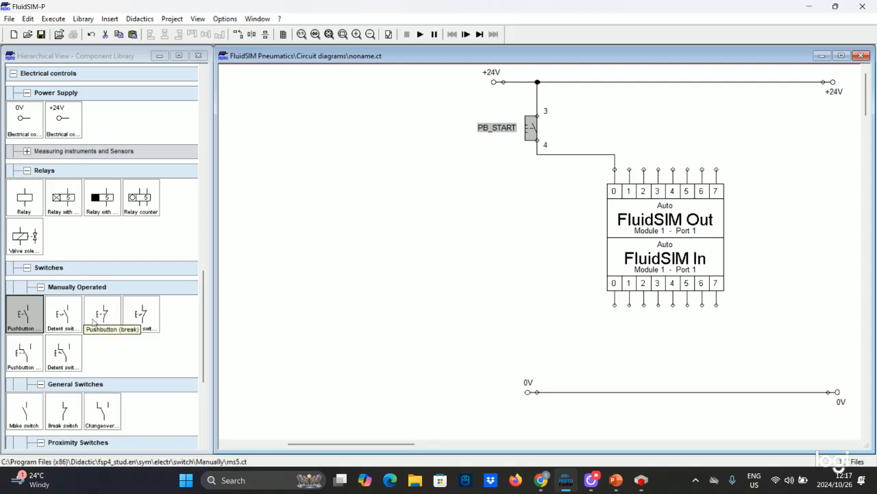
pyautogui.moveTo(100, 316); pyautogui.dragTo(586, 81)
pyautogui.moveTo(586, 120); pyautogui.dragTo(625, 158)
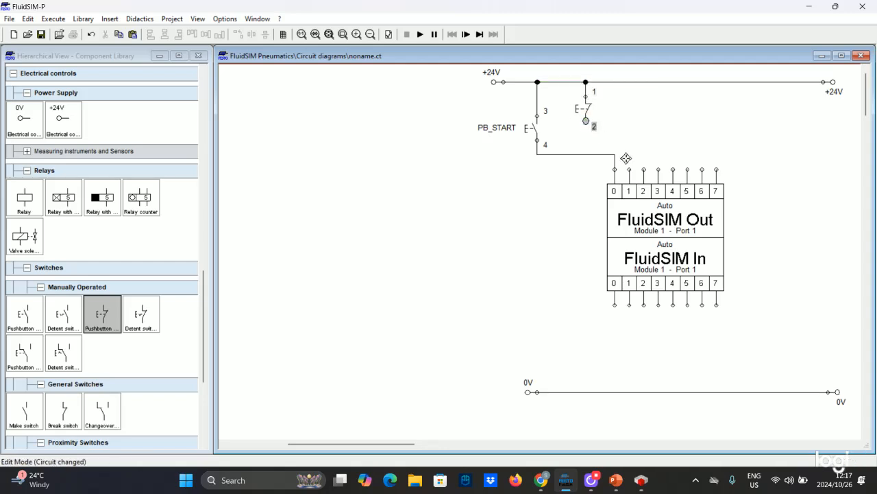
pyautogui.moveTo(587, 112); pyautogui.dragTo(539, 117)
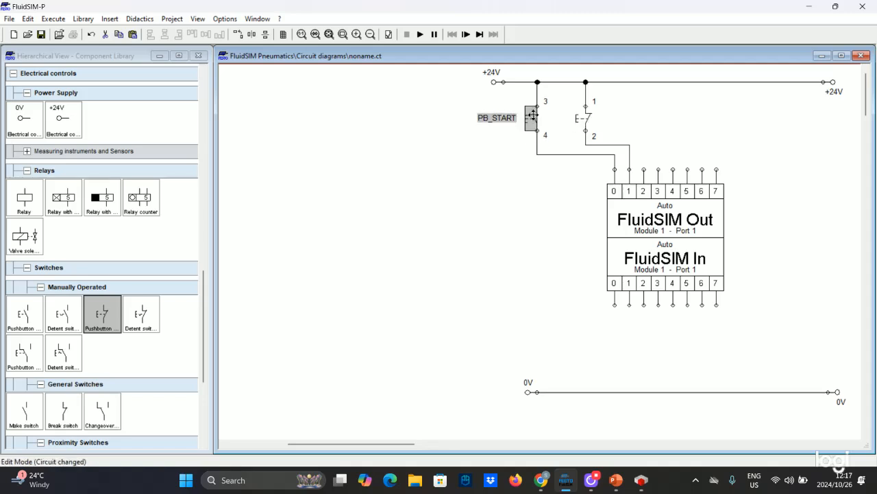
# Label the break pushbutton "STOP_PB" and shift the label to the left of its symbol.
pyautogui.doubleClick(580, 125)
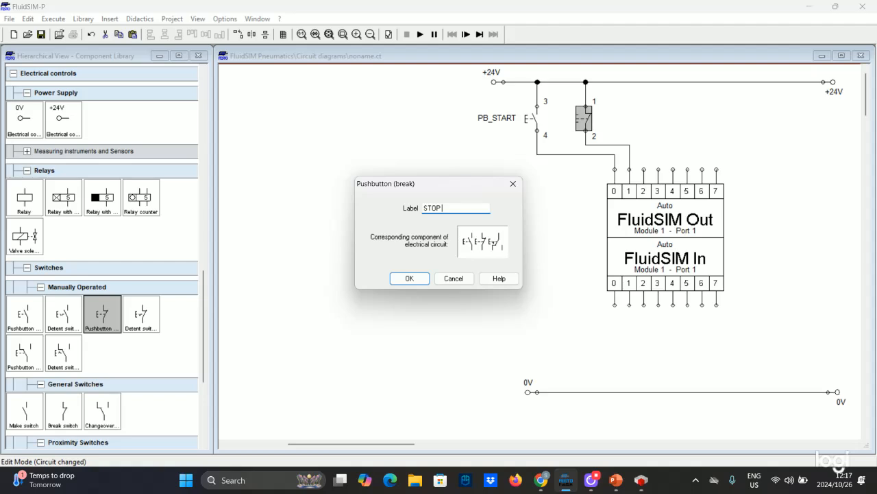
pyautogui.press('Return')
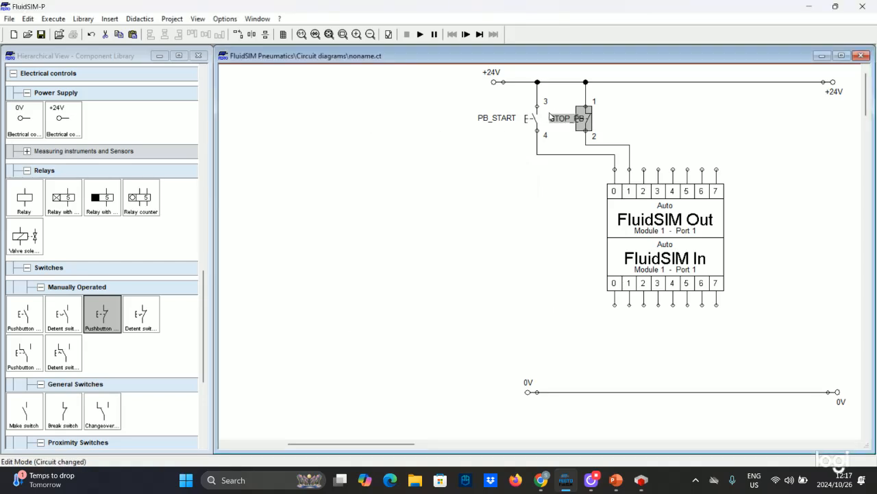
pyautogui.moveTo(571, 114); pyautogui.dragTo(518, 121)
# Move the PB_START pushbutton and its +24V junction left along the rail, keeping the connecting line straight.
pyautogui.moveTo(537, 82); pyautogui.dragTo(522, 80)
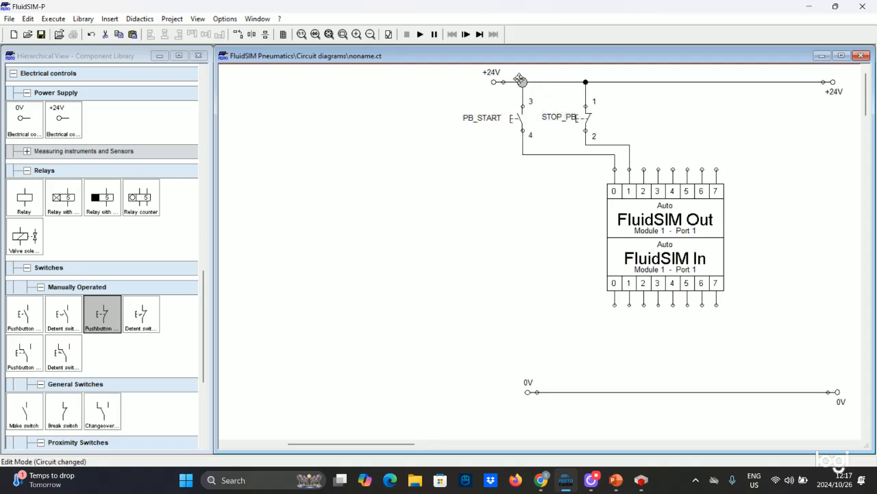
pyautogui.click(516, 114)
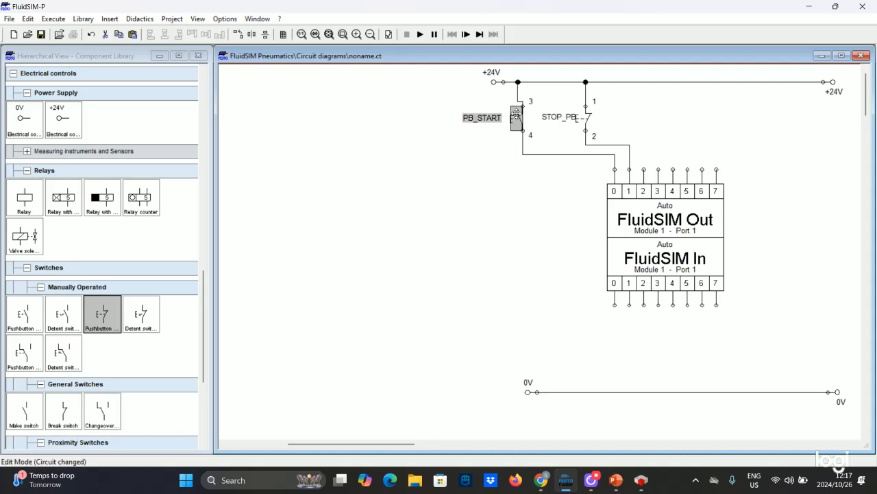
pyautogui.moveTo(510, 113); pyautogui.dragTo(505, 113)
# Move the STOP_PB label clear of its symbol, and shift the pushbutton and its rail junction slightly left in line.
pyautogui.moveTo(569, 117); pyautogui.dragTo(559, 118)
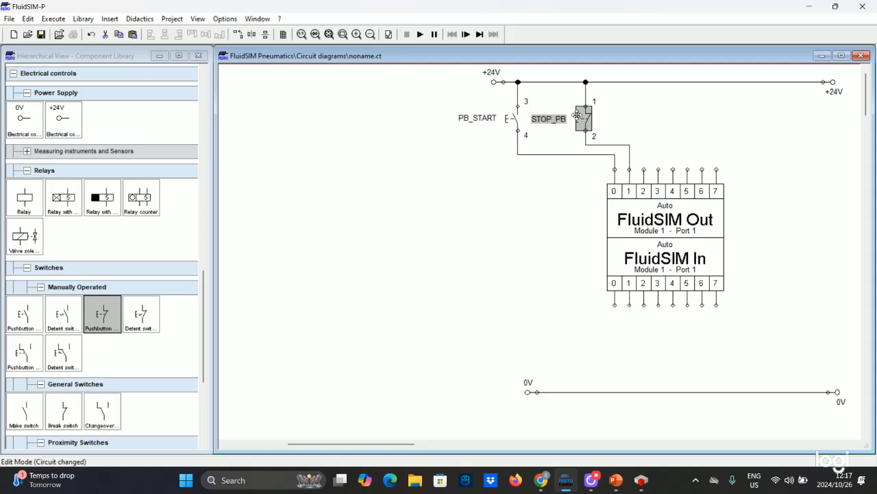
pyautogui.moveTo(585, 81); pyautogui.dragTo(572, 79)
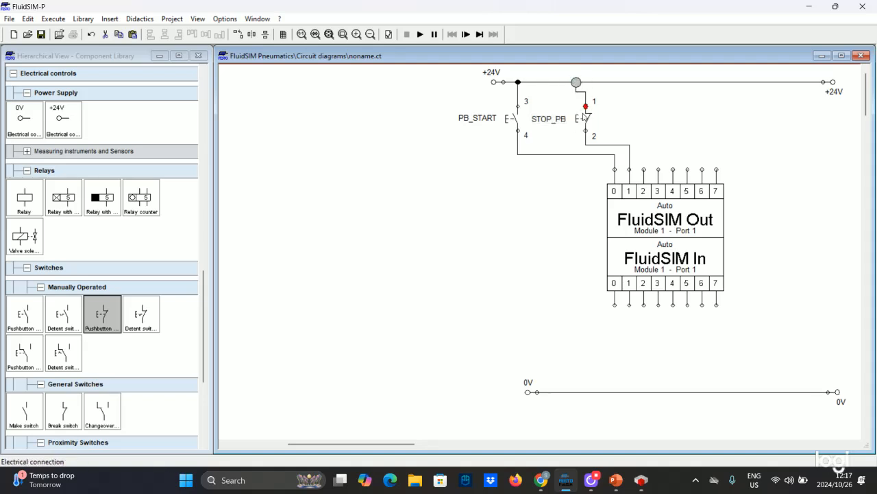
pyautogui.moveTo(580, 118); pyautogui.dragTo(570, 117)
pyautogui.click(560, 95)
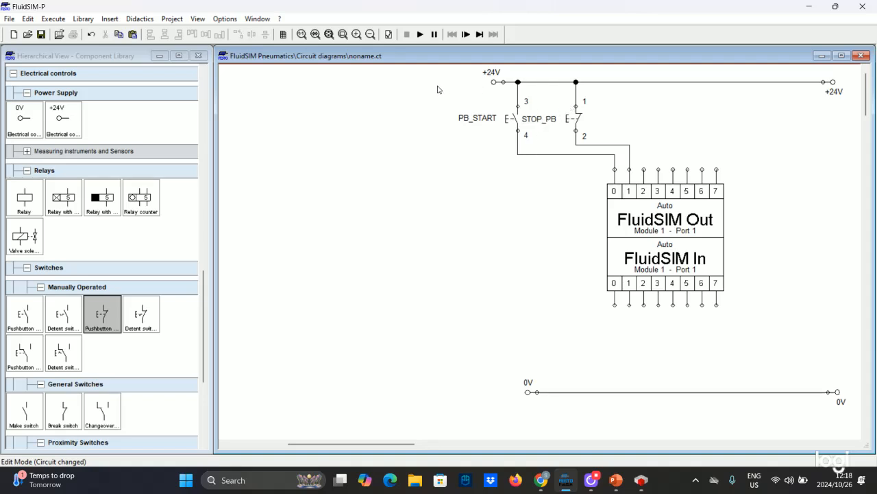
# Simulate the circuit, operate PB_START and STOP_PB to check terminals 0 and 1 of FluidSIM Out, and stop the simulation.
pyautogui.click(420, 34)
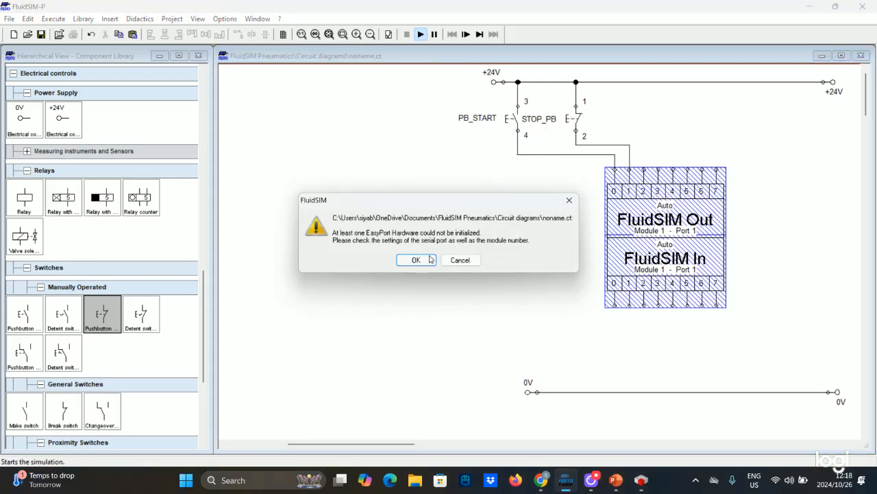
pyautogui.click(419, 261)
pyautogui.click(394, 260)
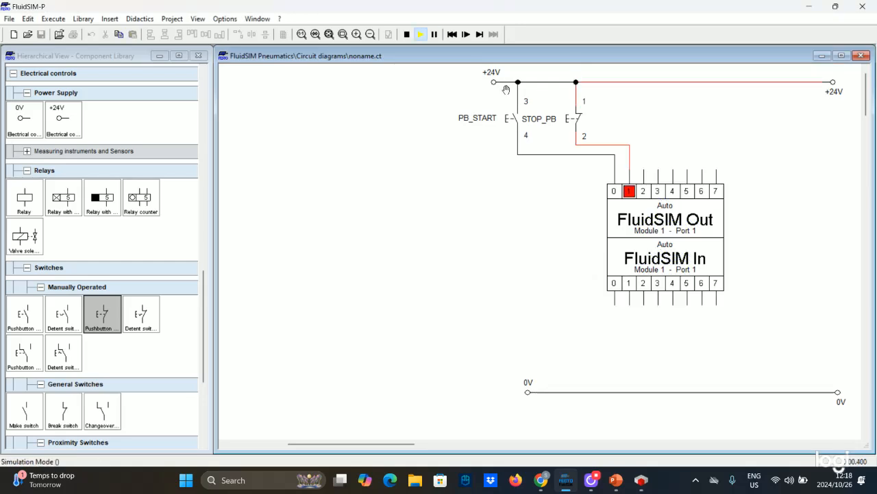
pyautogui.click(506, 117)
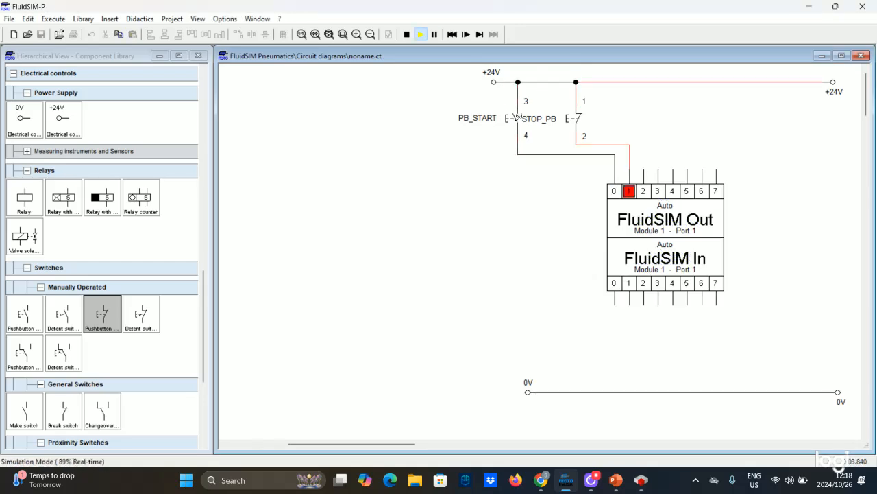
pyautogui.click(518, 117)
pyautogui.click(580, 116)
pyautogui.click(586, 117)
pyautogui.click(407, 34)
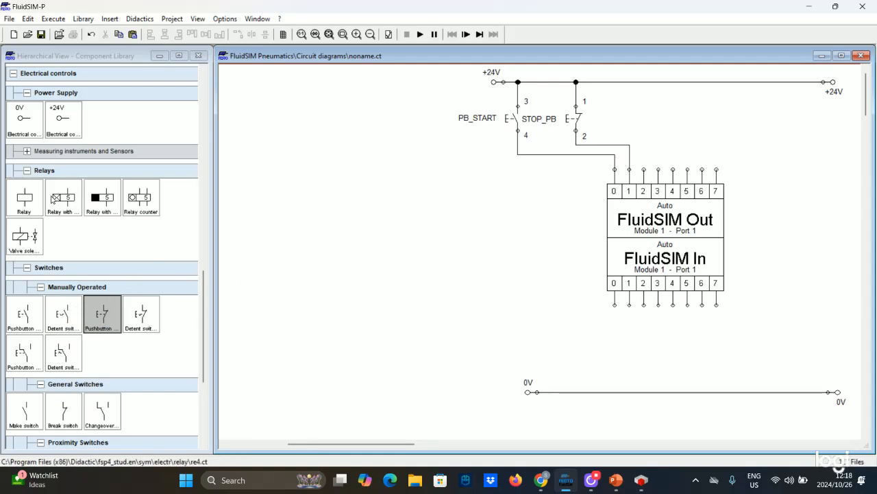
# Place a single acting cylinder in the empty area left of the electrical circuit.
pyautogui.scroll(1, 55, 157)
pyautogui.scroll(-1, 51, 201)
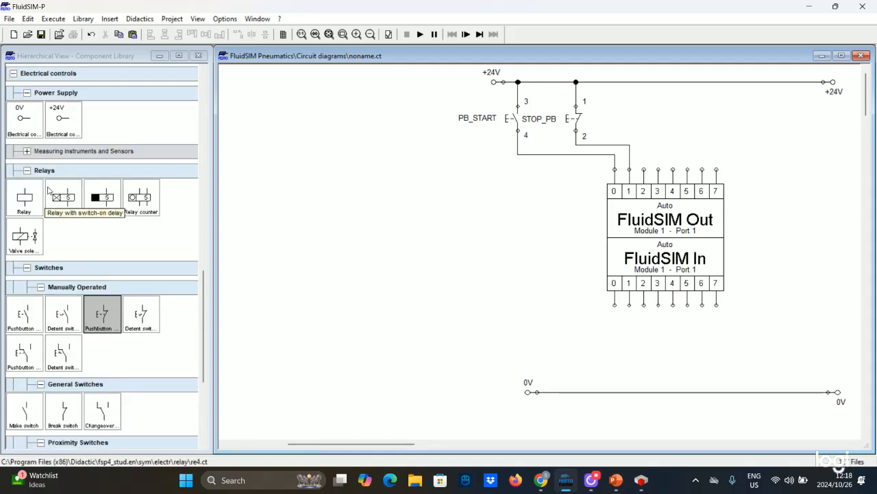
pyautogui.scroll(20, 62, 200)
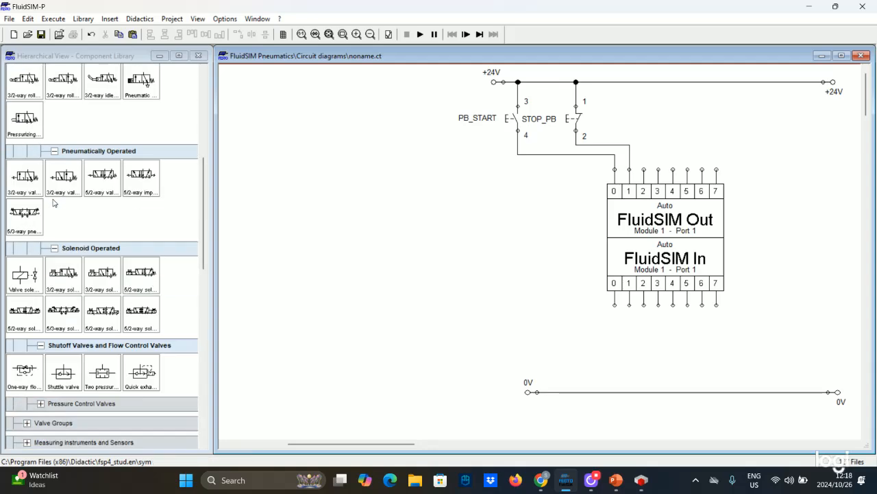
pyautogui.scroll(1, 67, 197)
pyautogui.moveTo(62, 184); pyautogui.dragTo(323, 190)
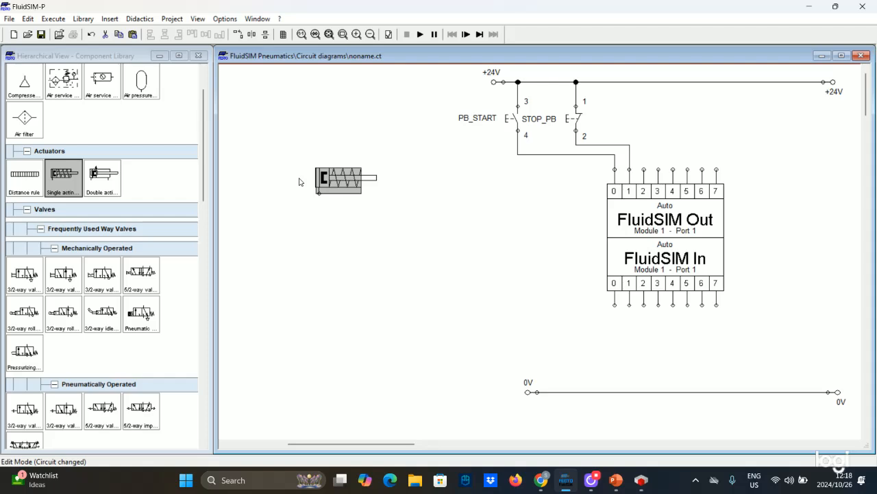
# Place a normally closed 3/2-way solenoid valve below the single acting cylinder.
pyautogui.scroll(-4, 80, 271)
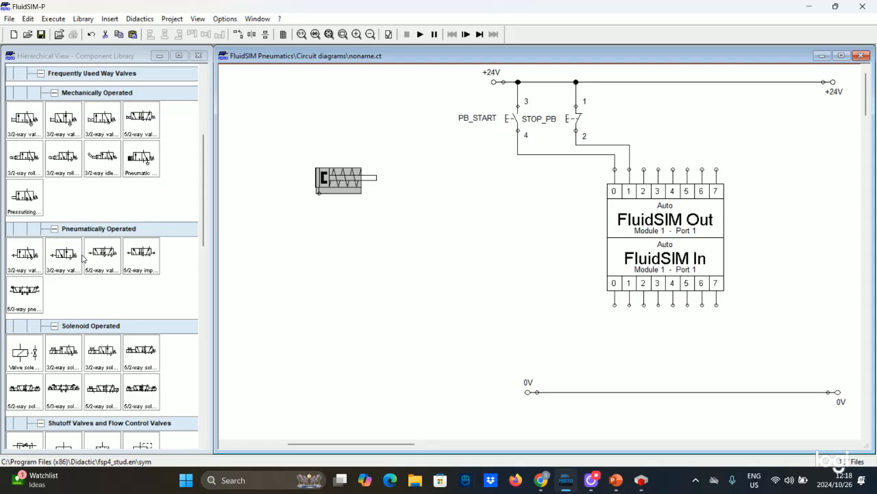
pyautogui.scroll(-2, 120, 294)
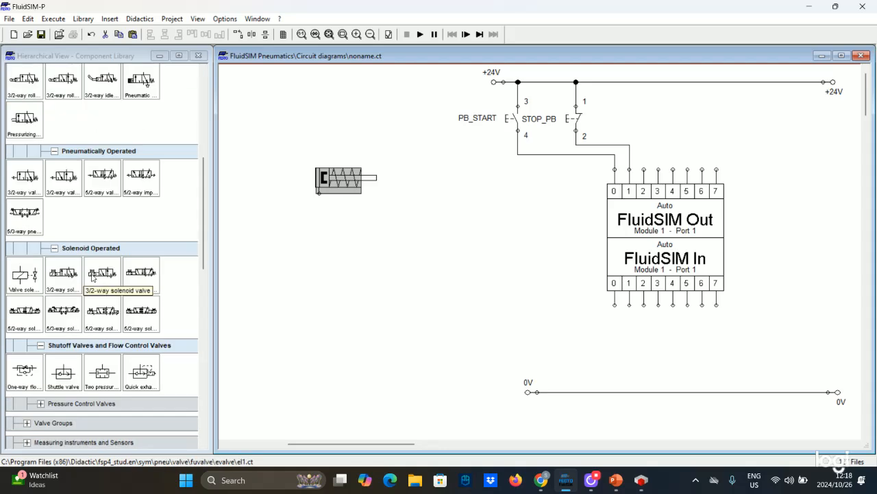
pyautogui.moveTo(68, 278); pyautogui.dragTo(342, 257)
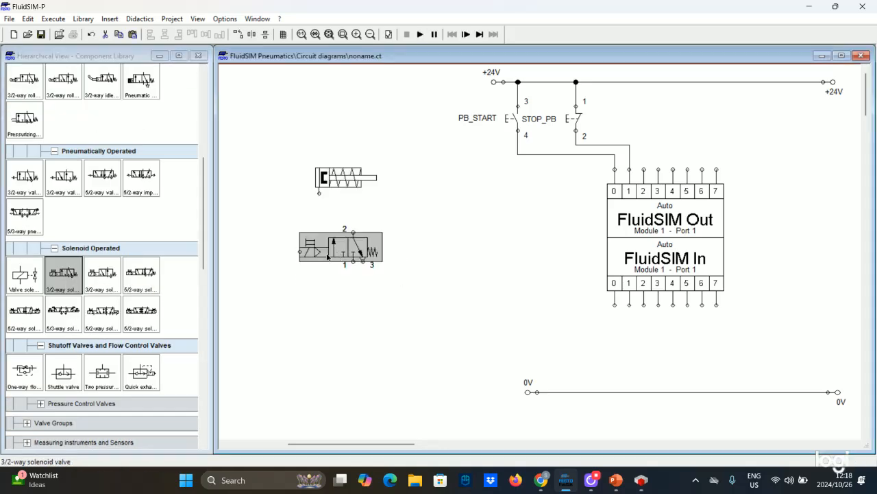
# Read the component description of the placed 3/2-way solenoid valve to check its type, and close the help.
pyautogui.rightClick(348, 259)
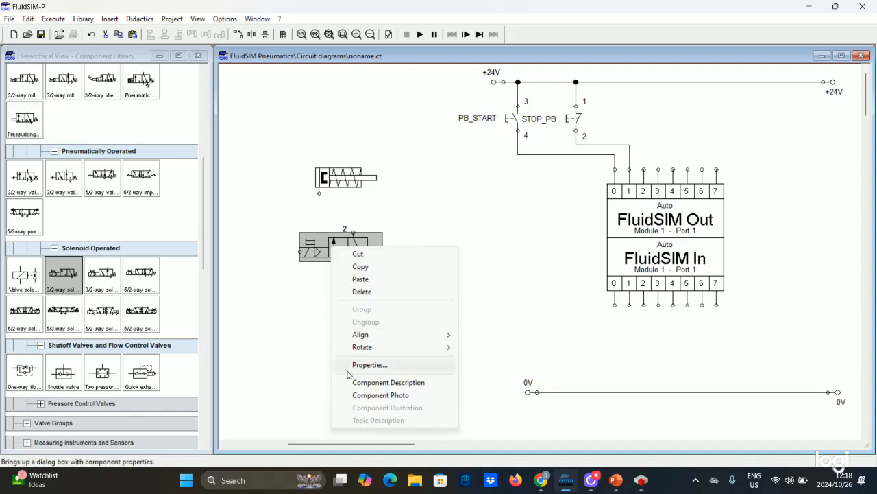
pyautogui.click(370, 382)
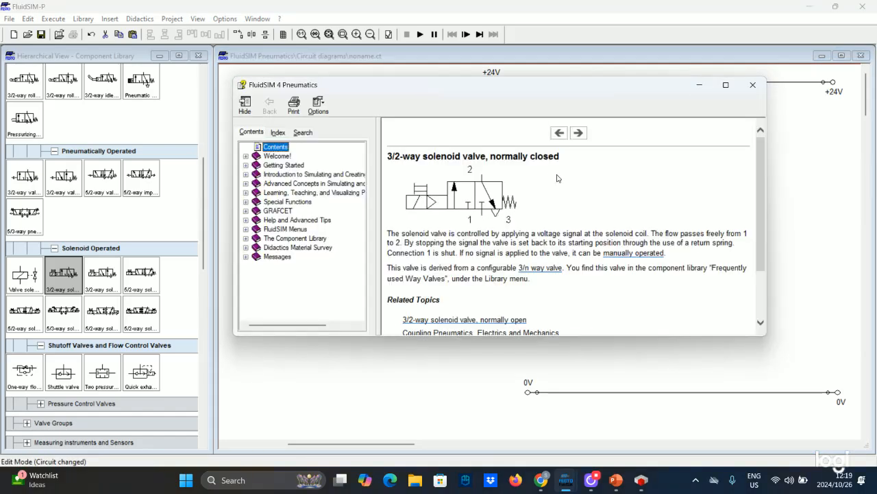
pyautogui.click(753, 85)
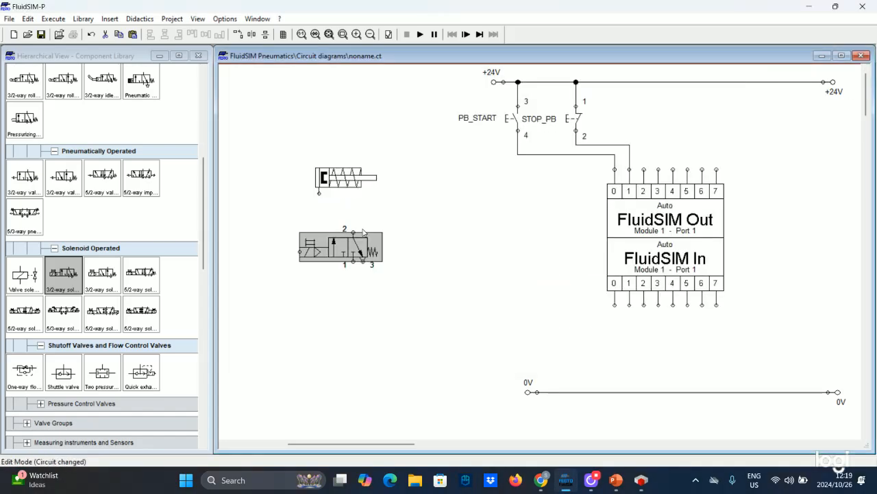
# Move the solenoid valve left and connect its port 2 to the cylinder's port.
pyautogui.moveTo(307, 231); pyautogui.dragTo(263, 232)
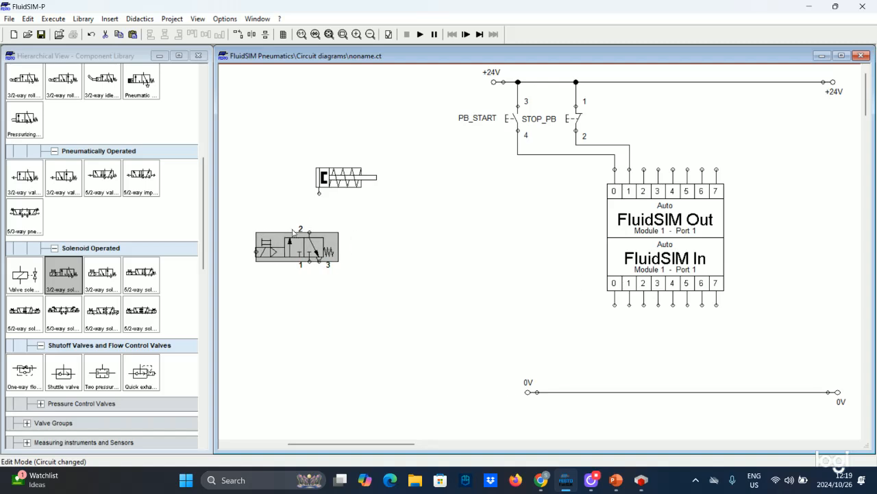
pyautogui.click(311, 221)
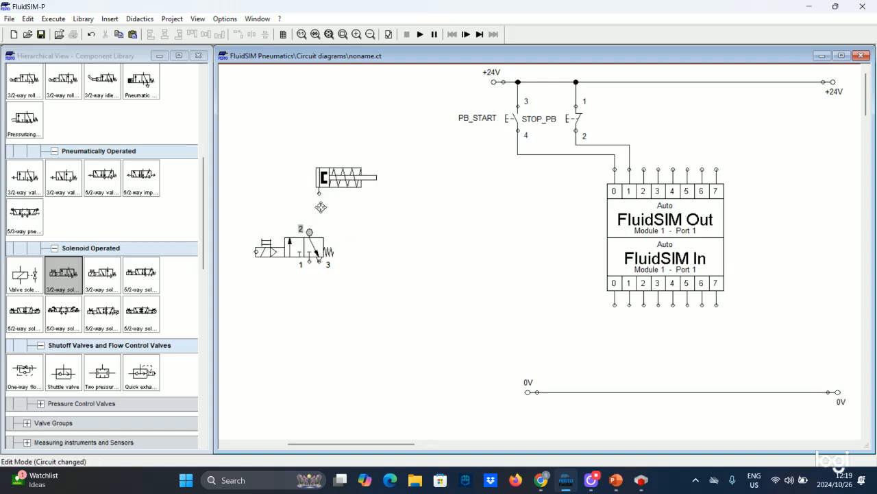
pyautogui.moveTo(318, 195); pyautogui.dragTo(309, 232)
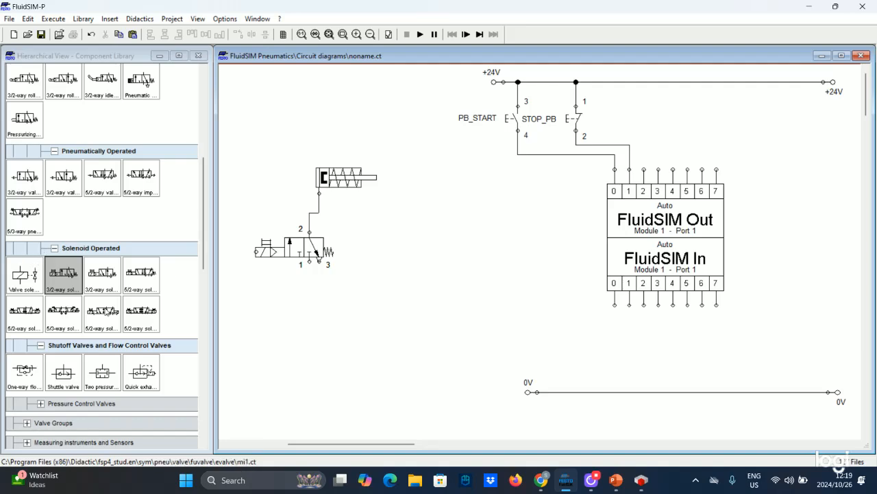
# Place an air service unit below the solenoid valve and move the valve right to make room for the supply connection.
pyautogui.scroll(5, 96, 236)
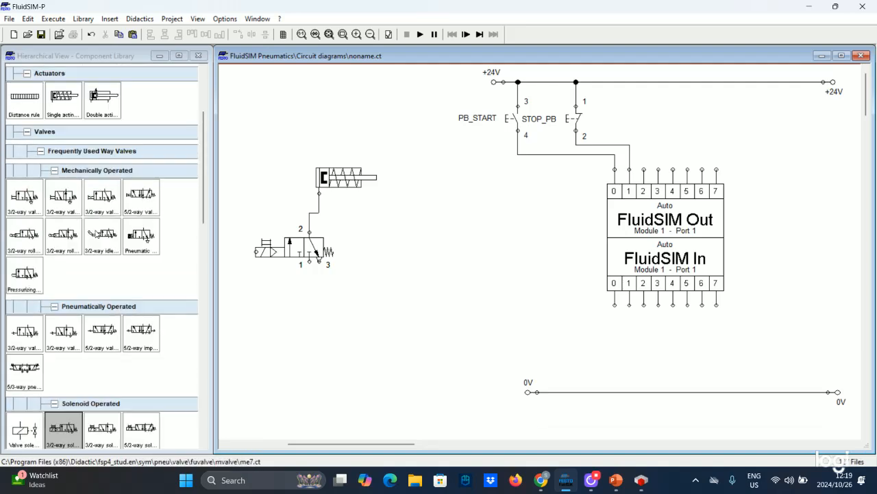
pyautogui.moveTo(76, 138); pyautogui.dragTo(327, 341)
pyautogui.moveTo(313, 247); pyautogui.dragTo(353, 247)
pyautogui.moveTo(325, 315); pyautogui.dragTo(320, 300)
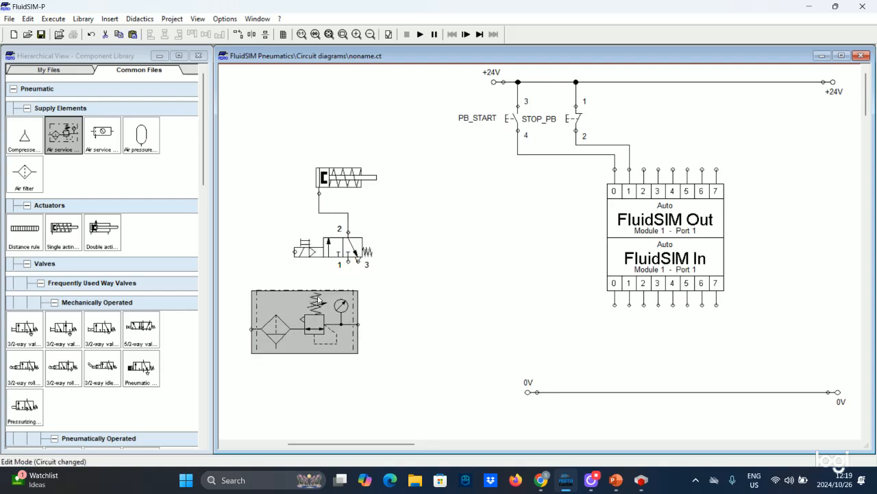
# Connect valve port 1 to the air service unit's outlet, and add a compressed air supply joined to the unit's inlet.
pyautogui.moveTo(349, 261); pyautogui.dragTo(358, 324)
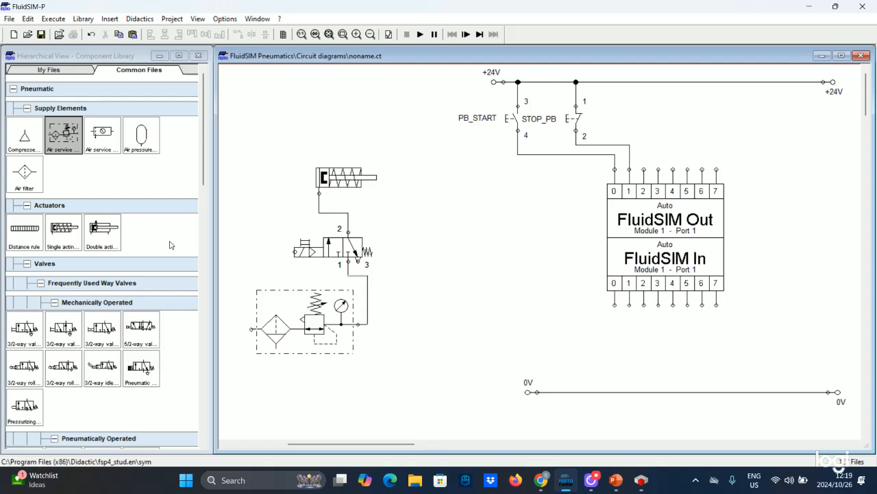
pyautogui.moveTo(9, 142); pyautogui.dragTo(227, 343)
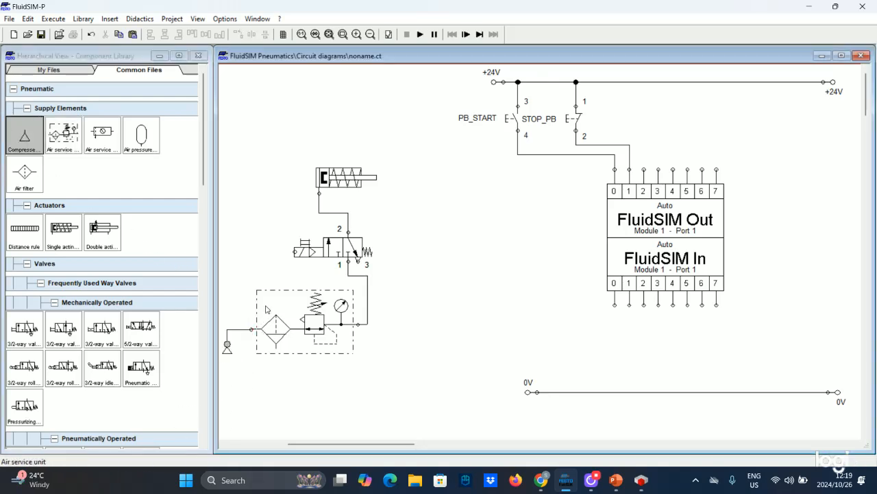
# Label the valve's solenoid connection "Q0" and place a valve solenoid below terminal 0 of FluidSIM In.
pyautogui.doubleClick(295, 252)
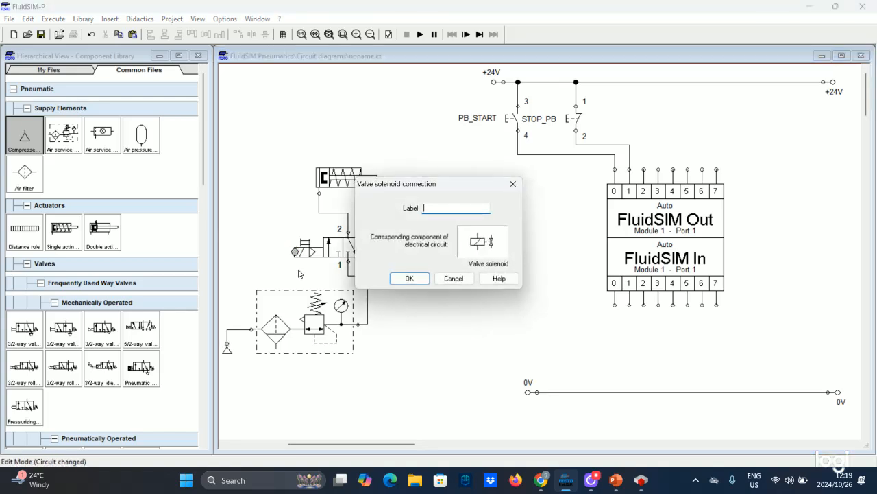
pyautogui.press('Return')
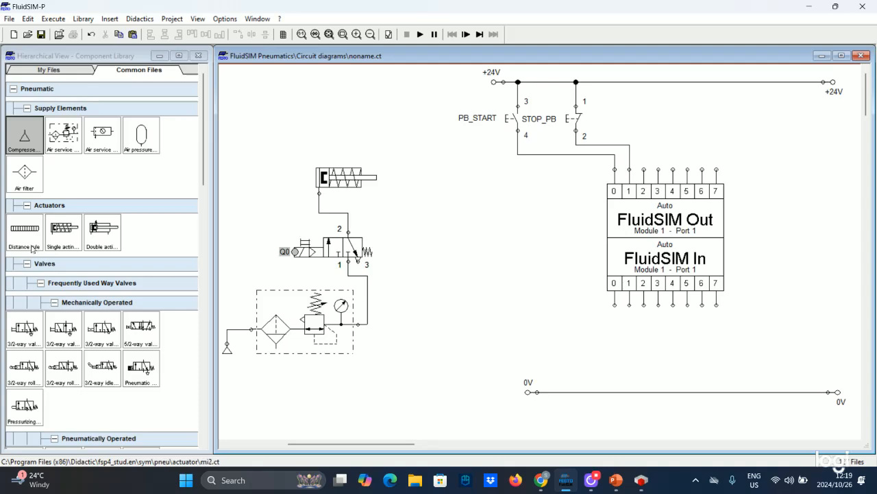
pyautogui.scroll(-10, 34, 249)
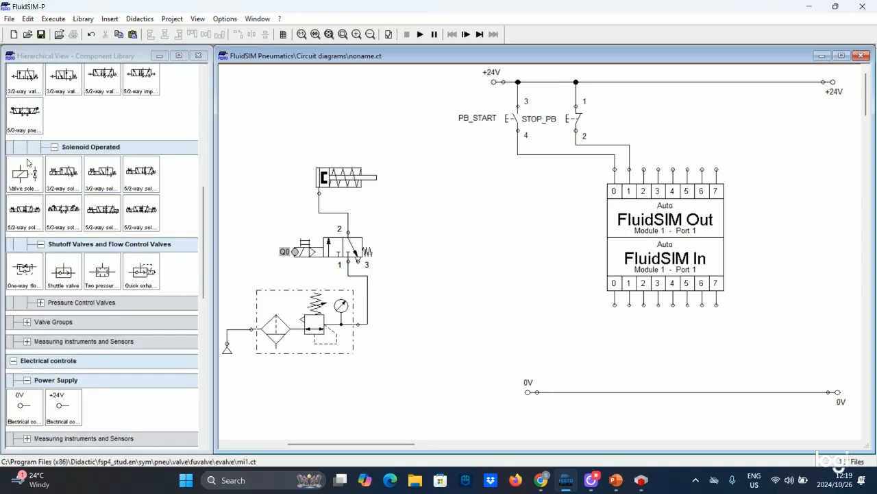
pyautogui.moveTo(28, 170); pyautogui.dragTo(629, 350)
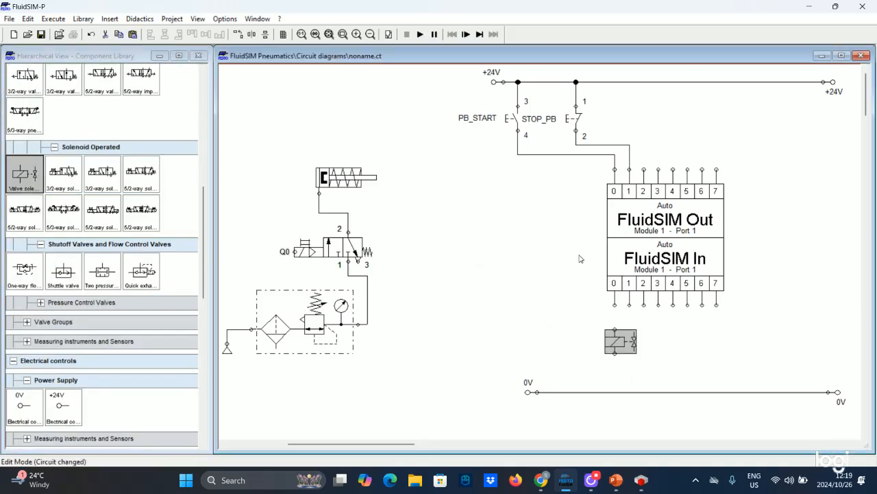
# Wire the valve solenoid between terminal 0 of FluidSIM In and the 0V line, and label it "Q0".
pyautogui.moveTo(617, 341); pyautogui.dragTo(615, 304)
pyautogui.click(617, 330)
pyautogui.click(620, 350)
pyautogui.moveTo(615, 358); pyautogui.dragTo(615, 392)
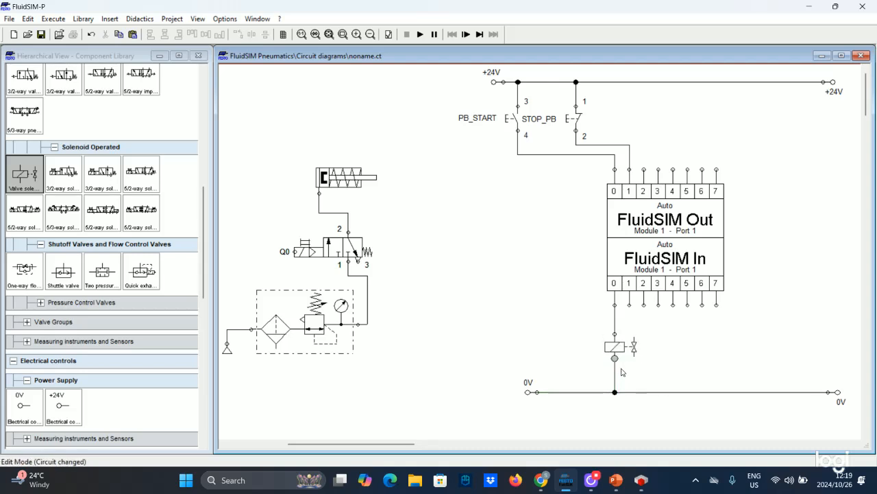
pyautogui.doubleClick(615, 355)
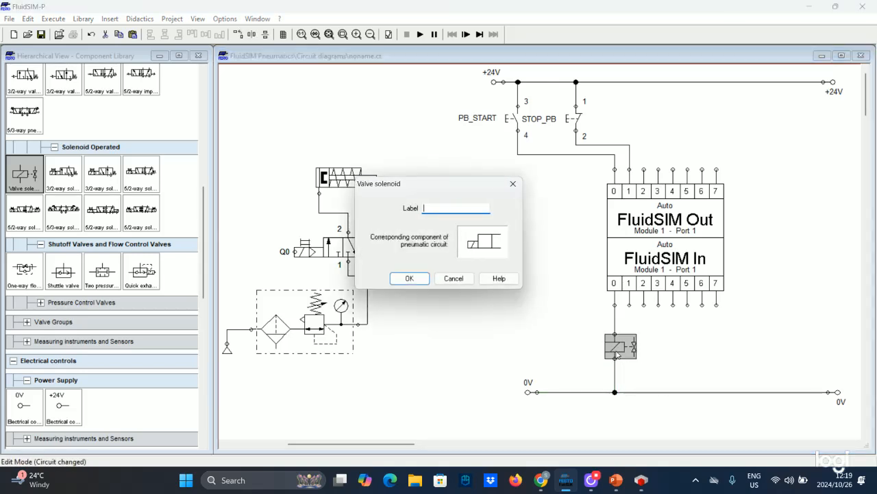
pyautogui.press('Return')
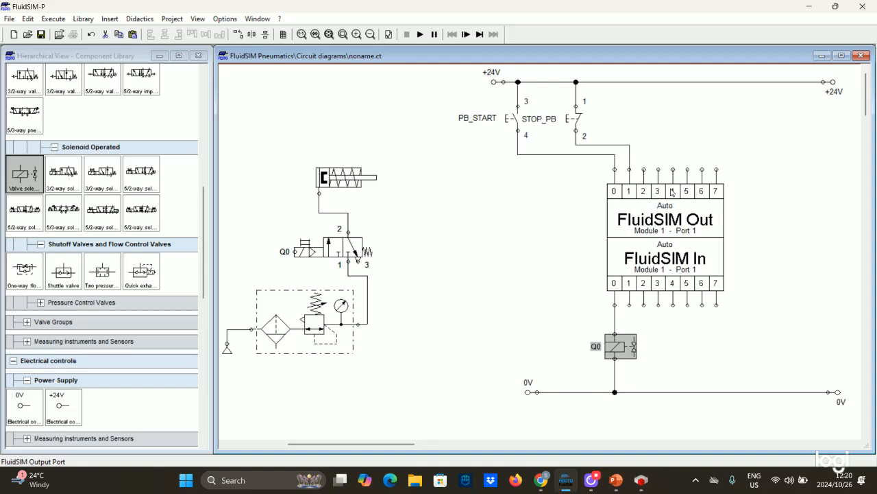
# Set the EasyPort/OPC/DDE communication properties to OPC mode.
pyautogui.doubleClick(643, 209)
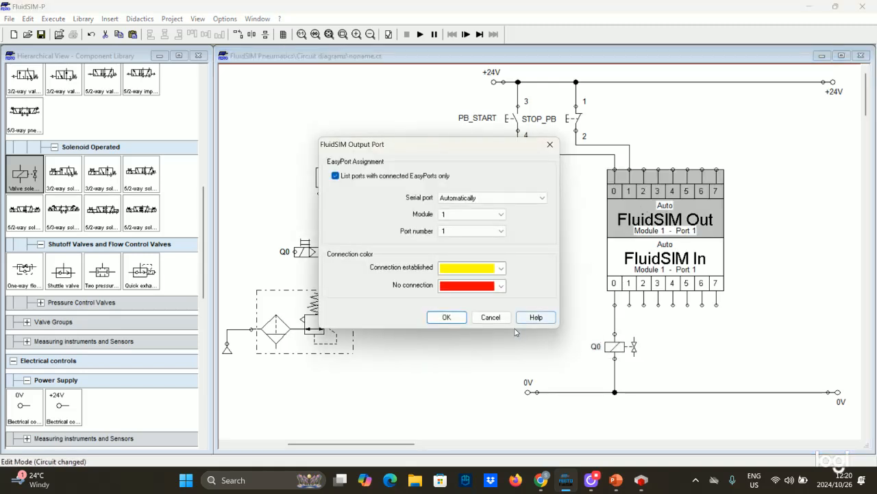
pyautogui.click(491, 316)
pyautogui.click(222, 17)
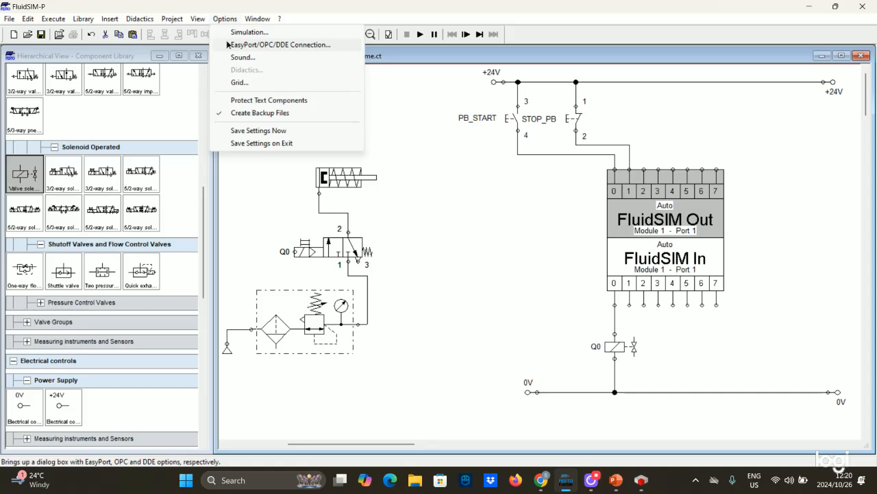
pyautogui.click(230, 44)
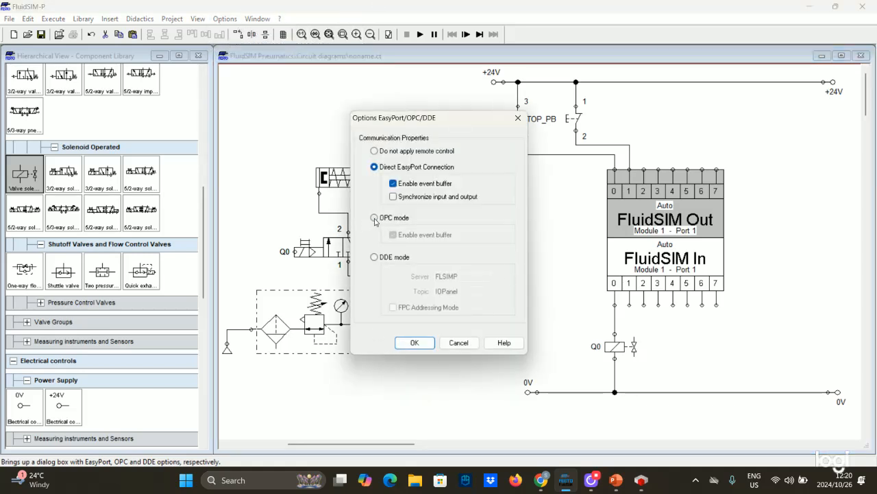
pyautogui.click(374, 218)
pyautogui.click(407, 344)
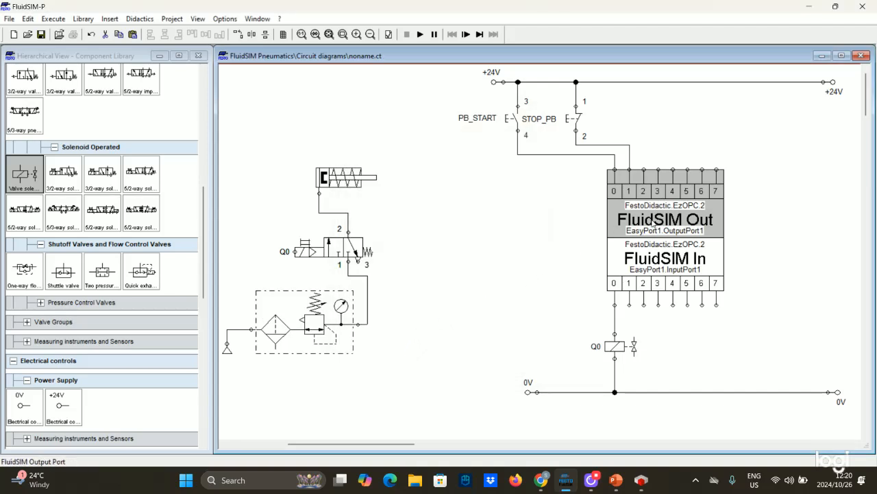
# Browse the OPC items for the FluidSIM Out port and pick AB1 under VirtualPLC.
pyautogui.doubleClick(654, 224)
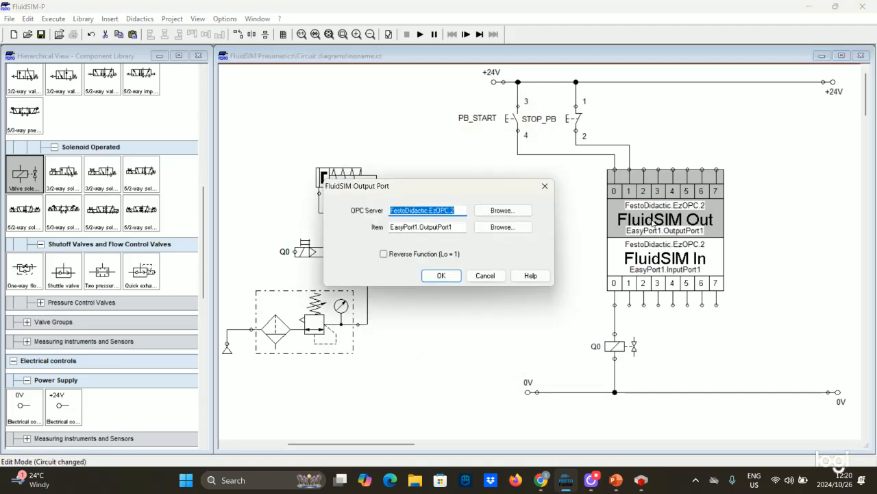
pyautogui.click(484, 276)
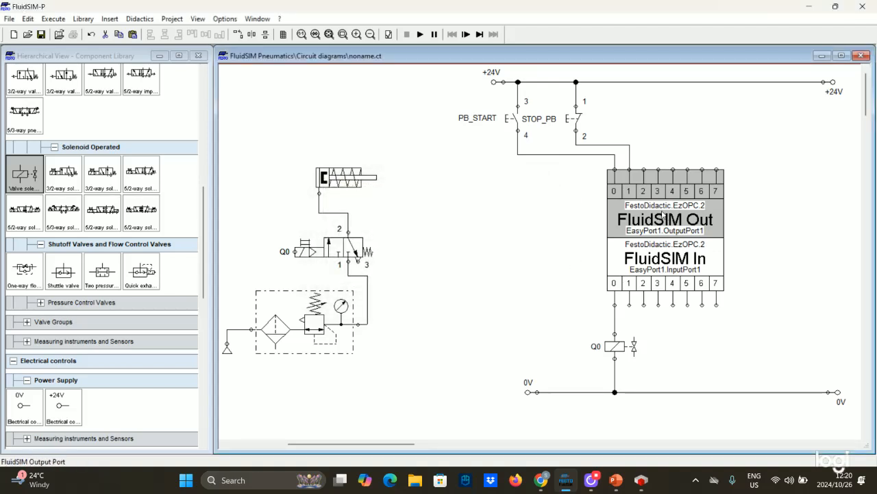
pyautogui.doubleClick(664, 217)
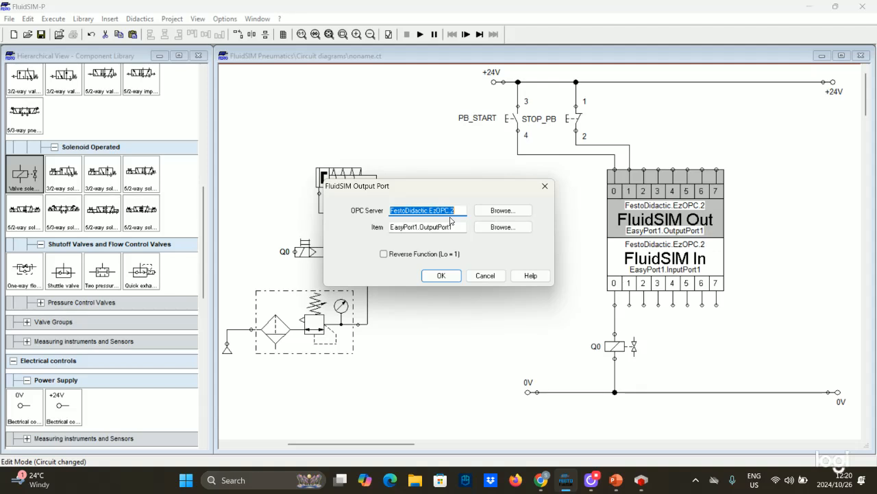
pyautogui.click(488, 226)
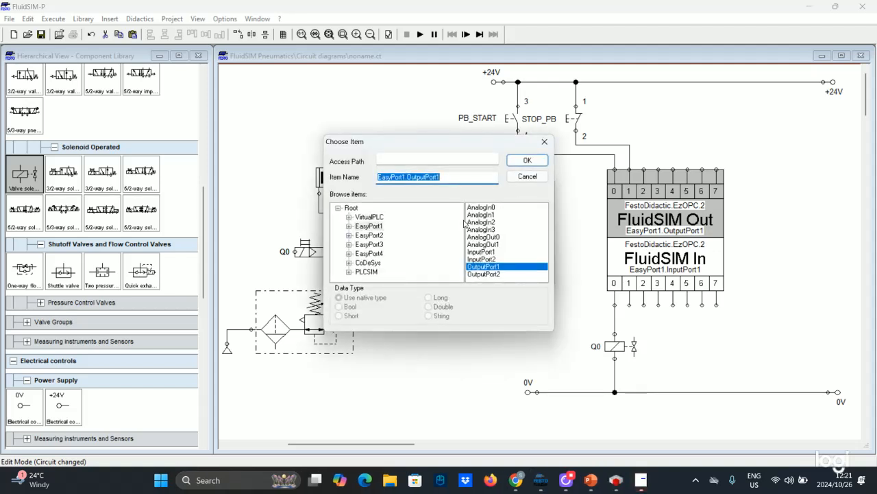
pyautogui.click(371, 218)
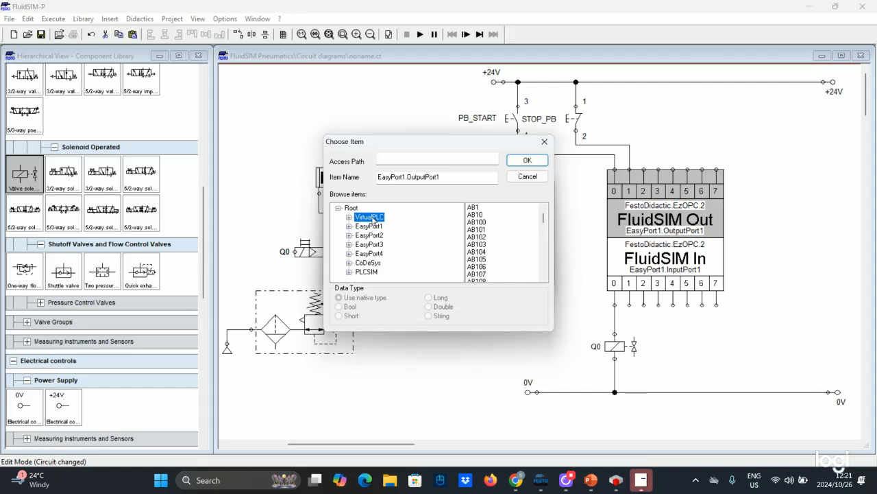
pyautogui.click(476, 214)
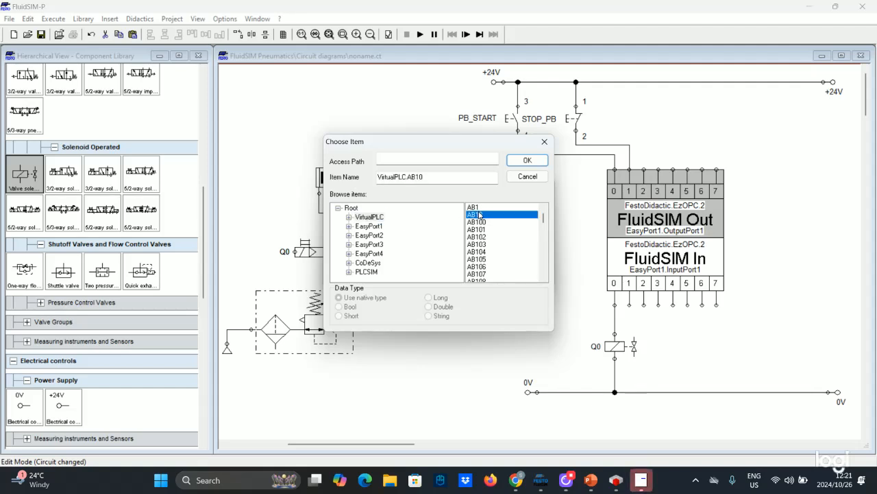
pyautogui.scroll(-4, 487, 228)
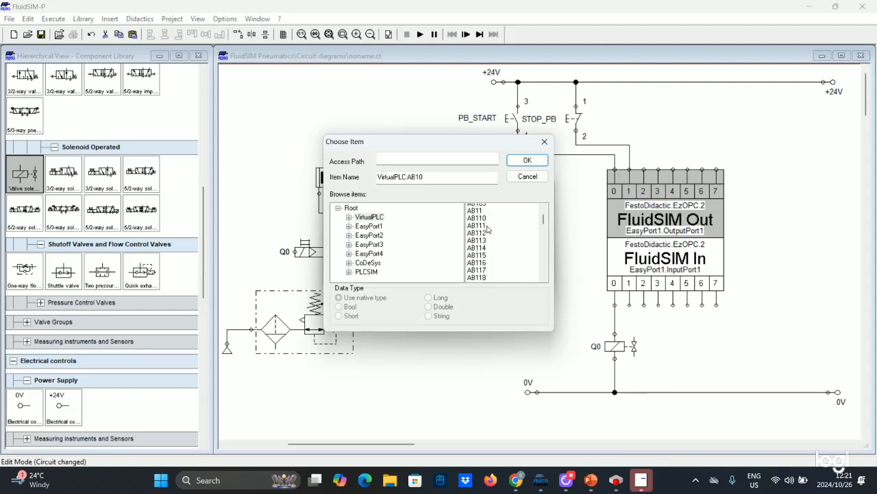
pyautogui.scroll(4, 487, 229)
pyautogui.click(477, 209)
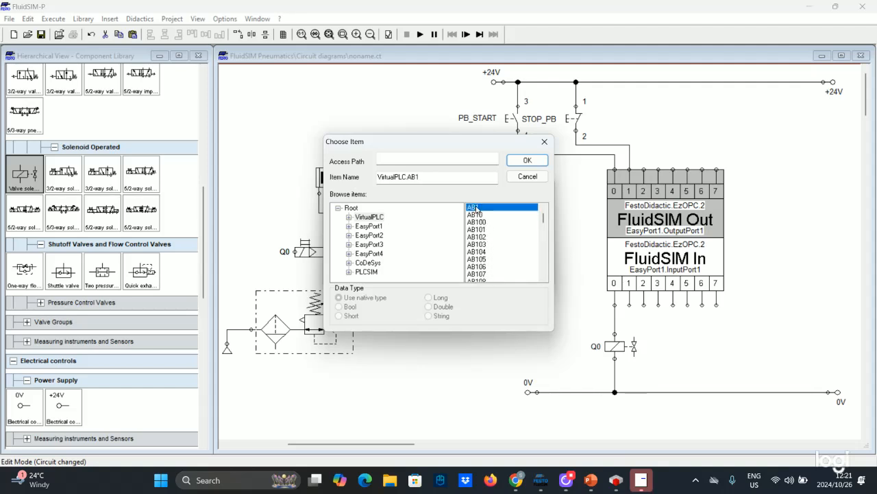
# Change the item name to VirtualPLC.EB0 and apply it to the FluidSIM Out port.
pyautogui.click(412, 176)
pyautogui.press('BackSpace')
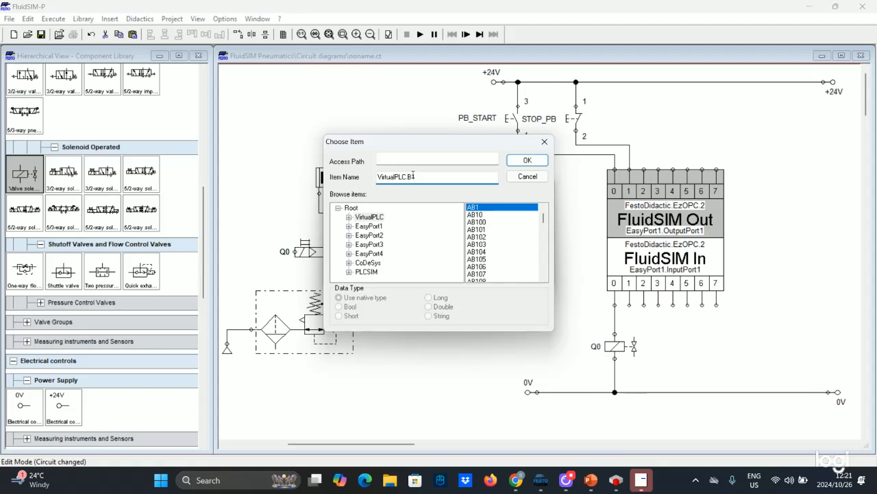
pyautogui.write('E')
pyautogui.click(422, 179)
pyautogui.press('BackSpace')
pyautogui.write('0')
pyautogui.press('Return')
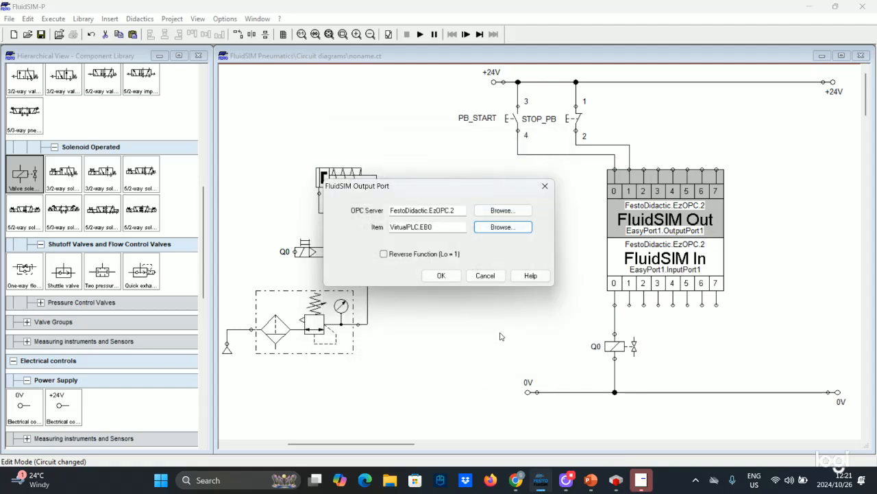
pyautogui.click(443, 276)
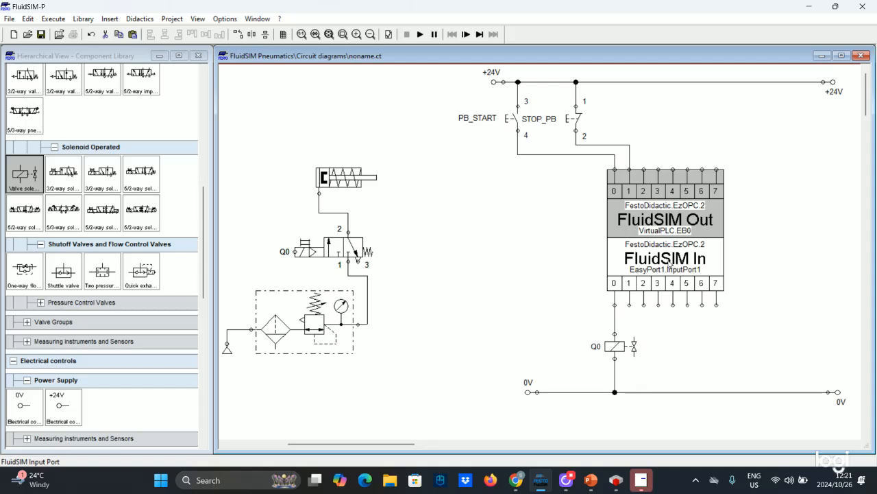
# Assign the OPC item VirtualPLC.AB0 to the FluidSIM In port.
pyautogui.doubleClick(670, 265)
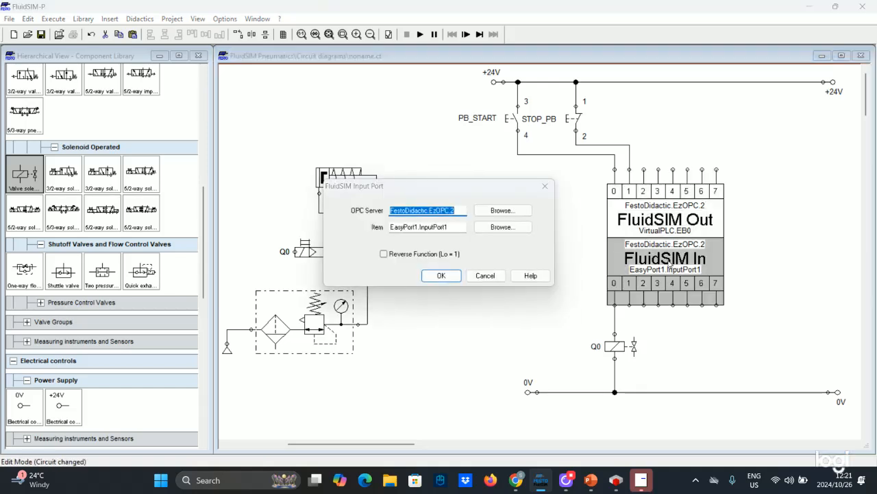
pyautogui.click(494, 229)
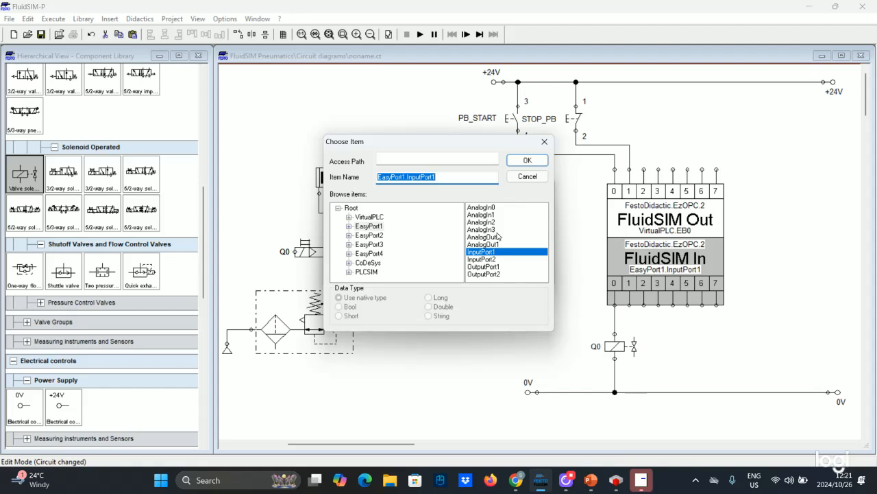
pyautogui.click(370, 217)
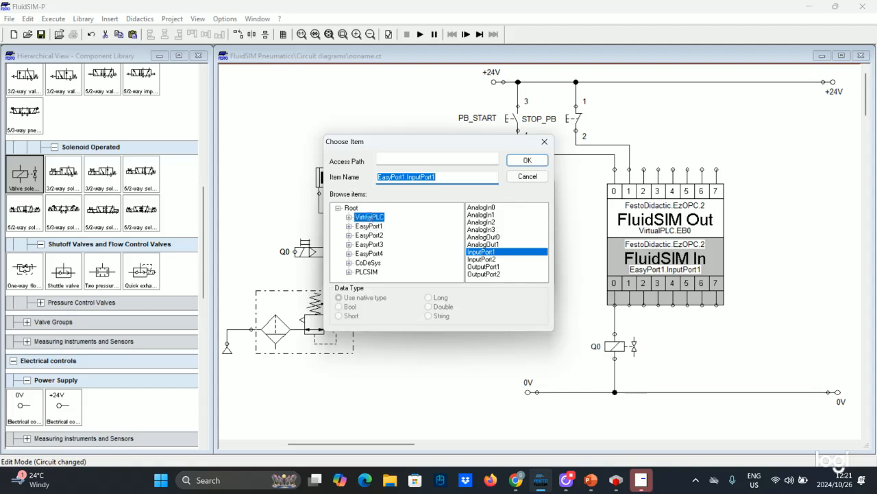
pyautogui.click(483, 207)
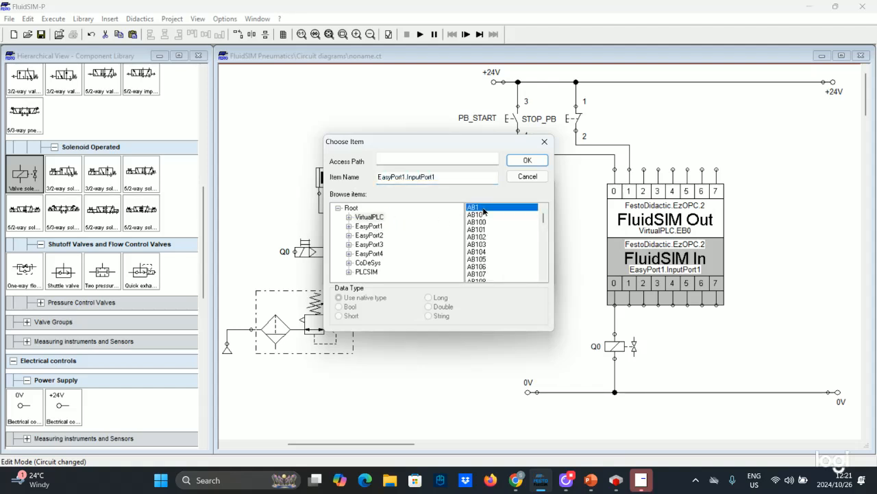
pyautogui.click(425, 175)
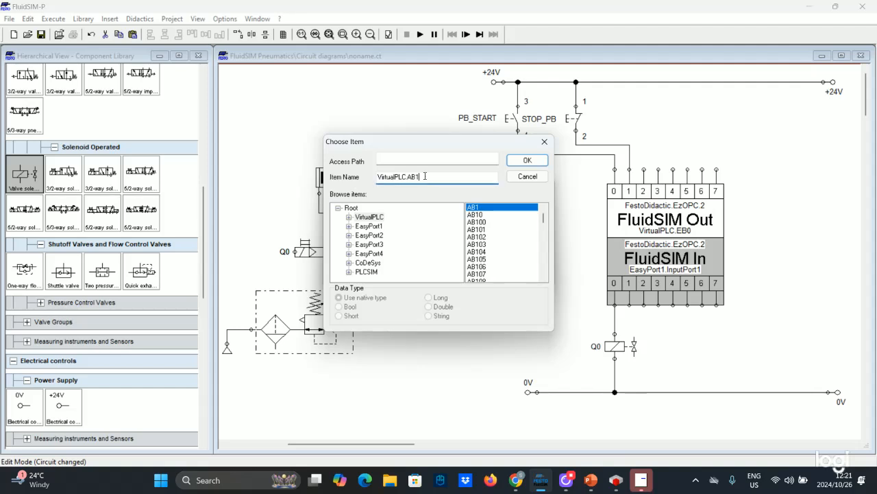
pyautogui.press('BackSpace')
pyautogui.write('0')
pyautogui.press('Return')
pyautogui.click(439, 277)
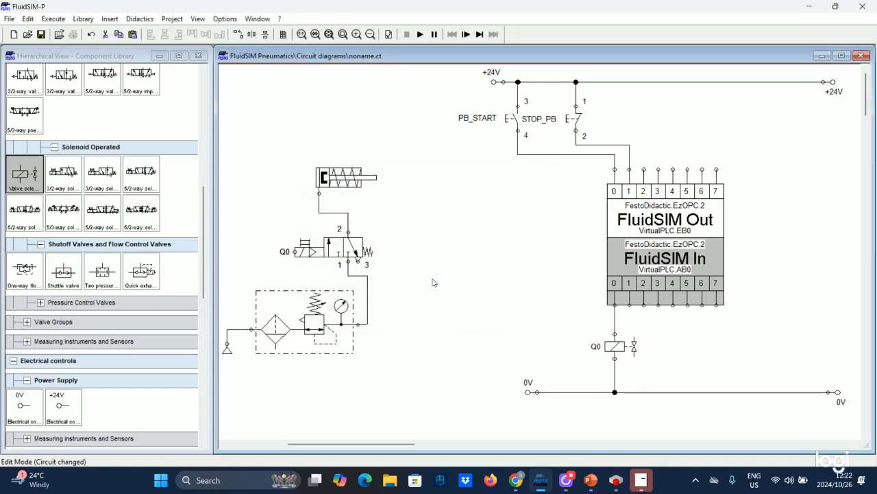
pyautogui.click(492, 296)
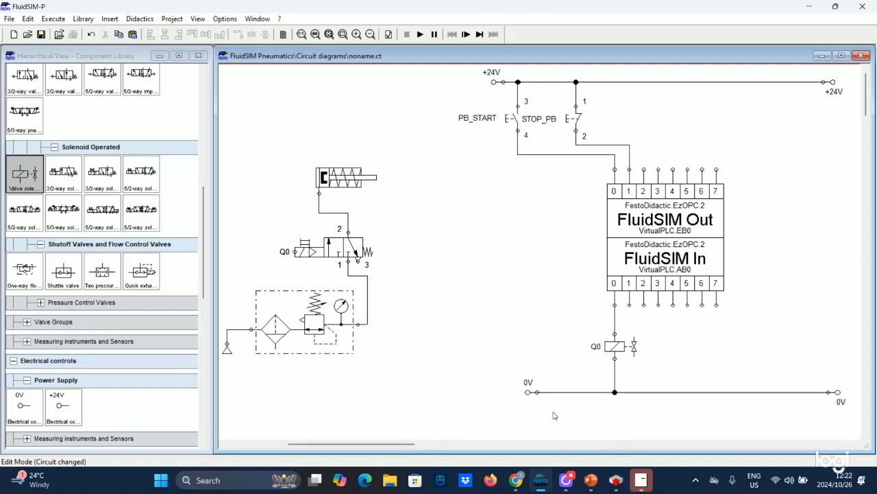
# Switch to CODESYS and create a new project named "VJH" from the Standard project template.
pyautogui.click(616, 480)
pyautogui.click(397, 9)
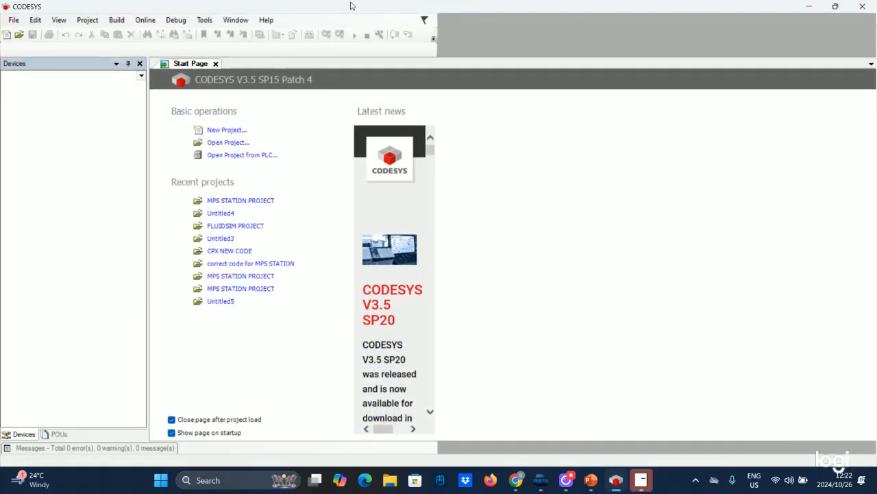
pyautogui.click(226, 129)
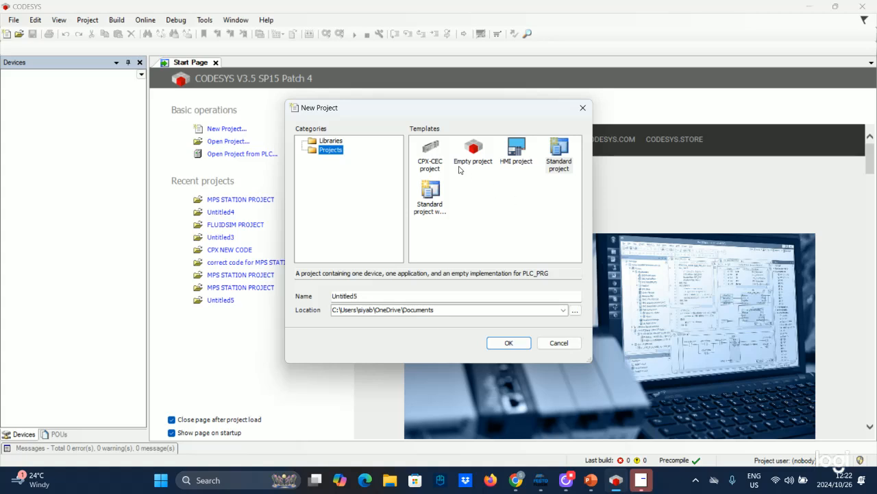
pyautogui.click(554, 165)
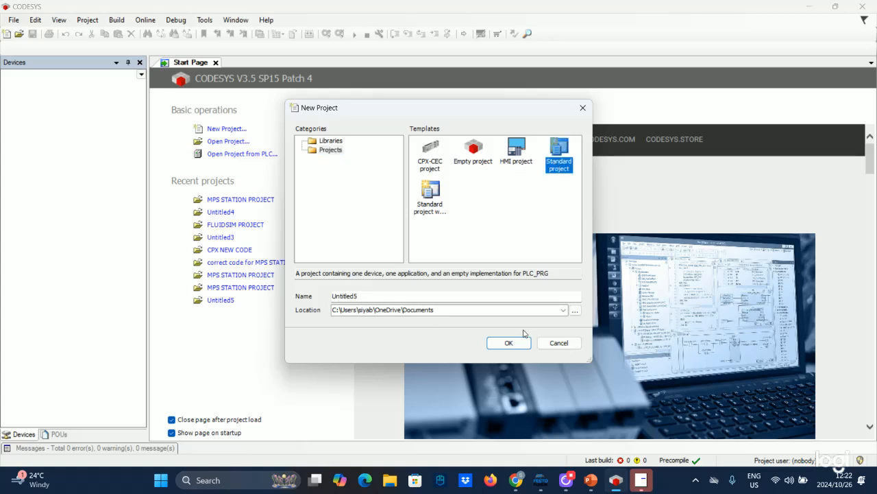
pyautogui.doubleClick(453, 298)
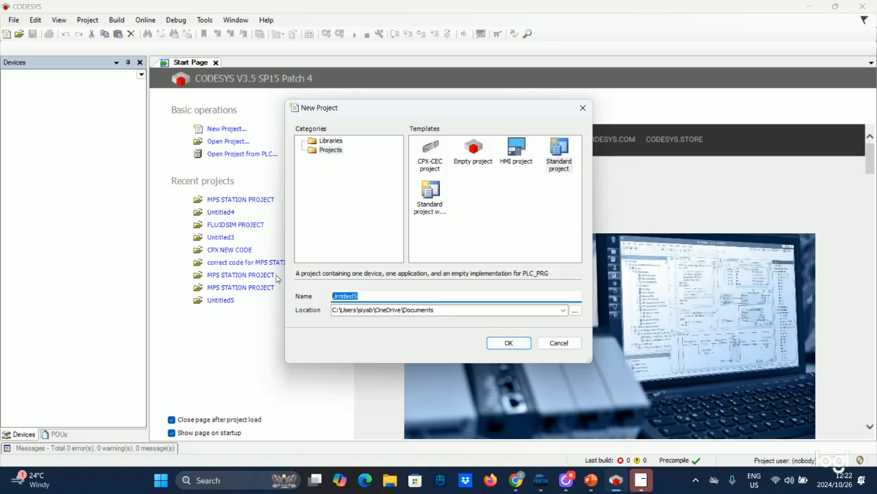
pyautogui.write('VJH')
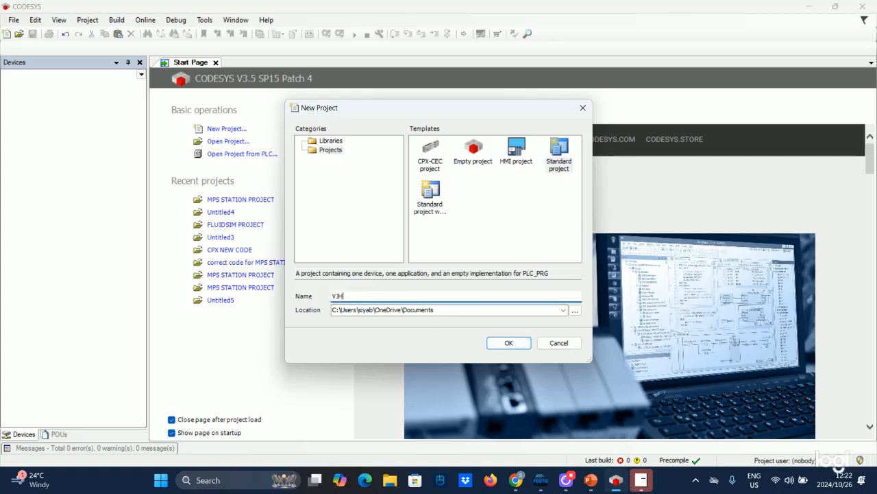
pyautogui.click(507, 343)
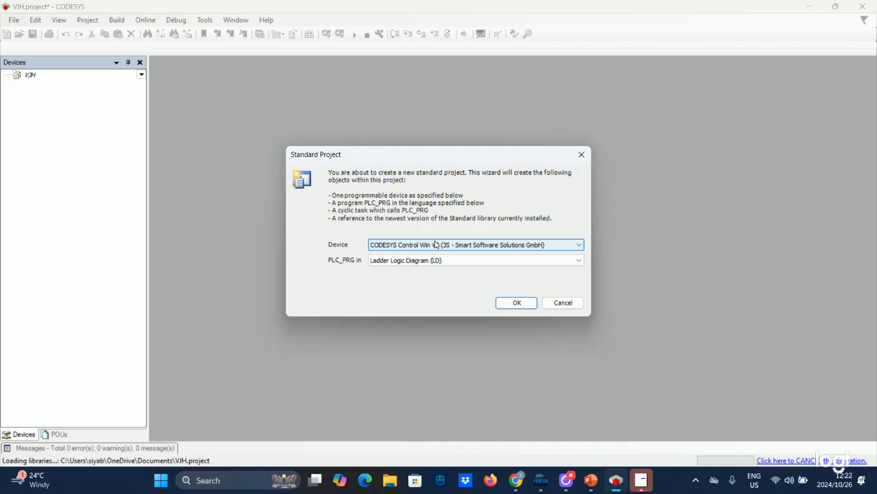
# Set PLC_PRG to Ladder Logic Diagram (LD) and generate the standard project for the CODESYS Control Win V3 device.
pyautogui.click(416, 260)
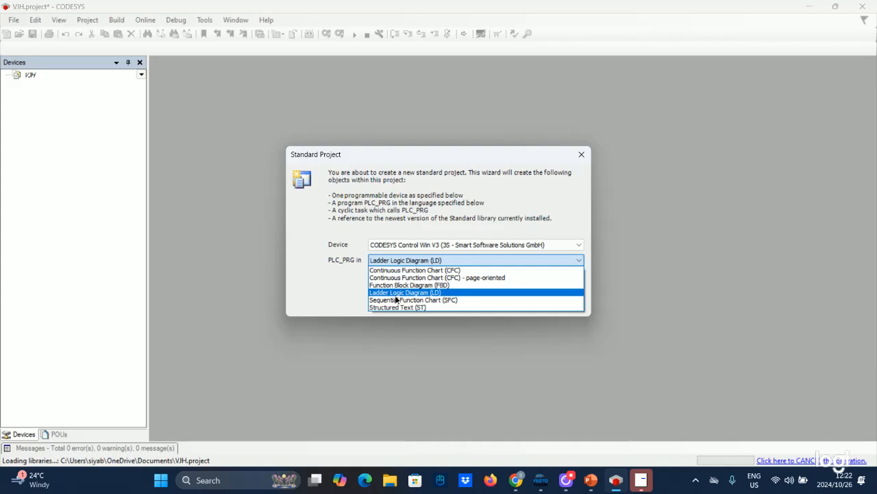
pyautogui.click(396, 295)
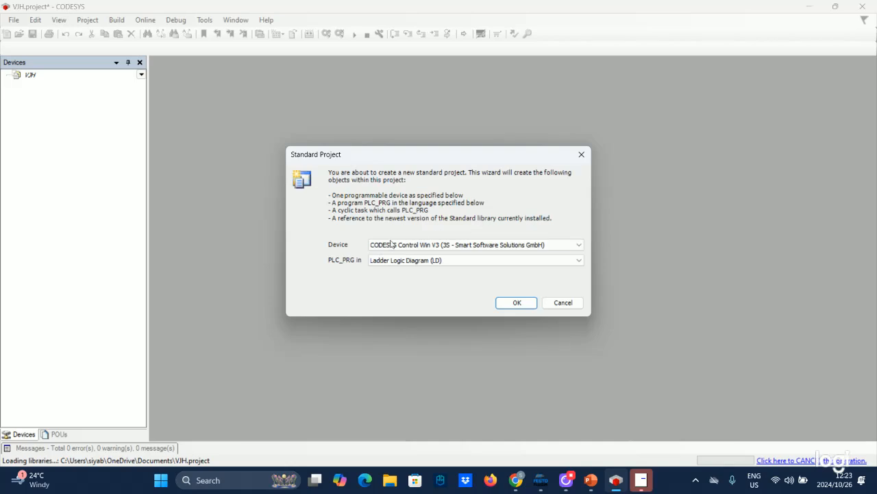
pyautogui.click(517, 302)
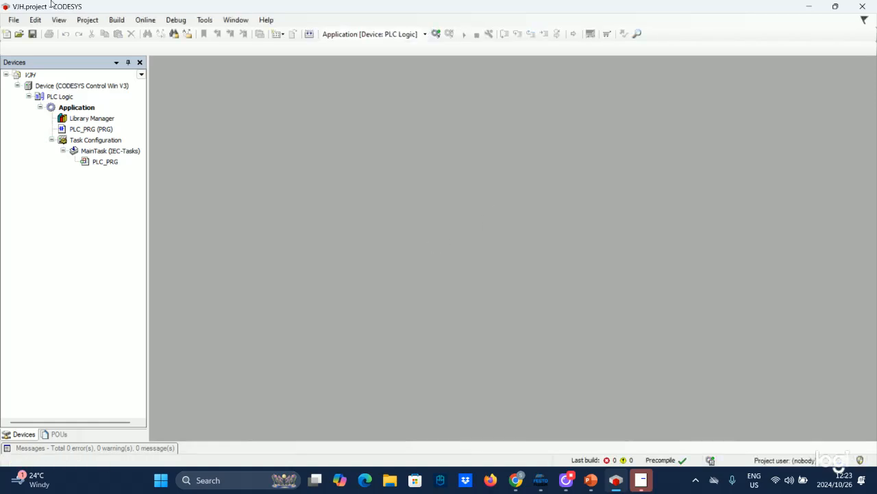
# Enable simulation mode and add a Symbol Configuration with Optimized Layout to the Application.
pyautogui.click(148, 21)
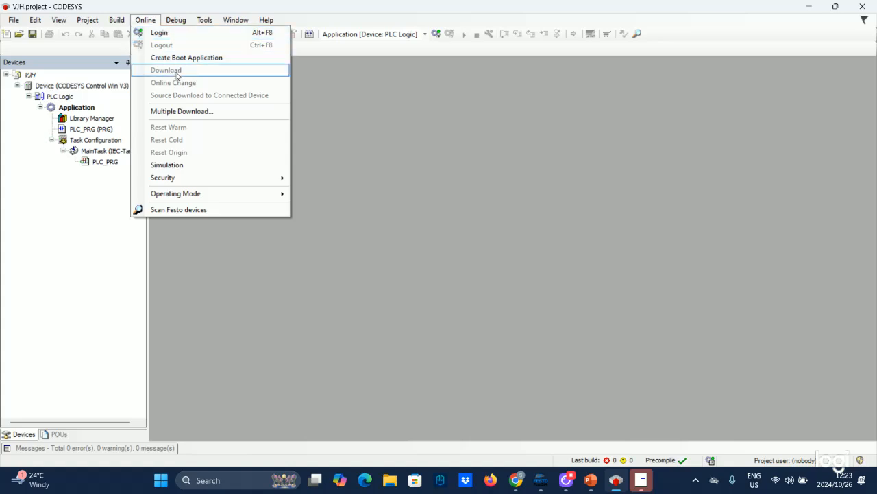
pyautogui.click(168, 165)
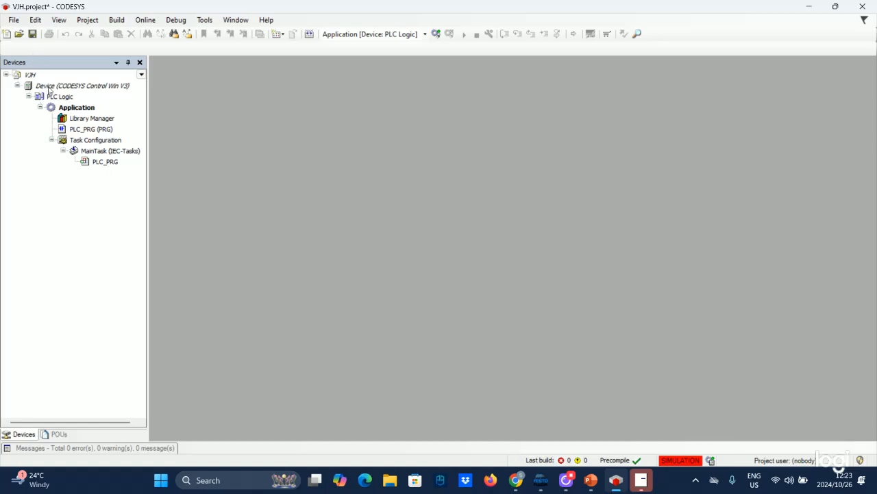
pyautogui.click(69, 107)
pyautogui.rightClick(69, 108)
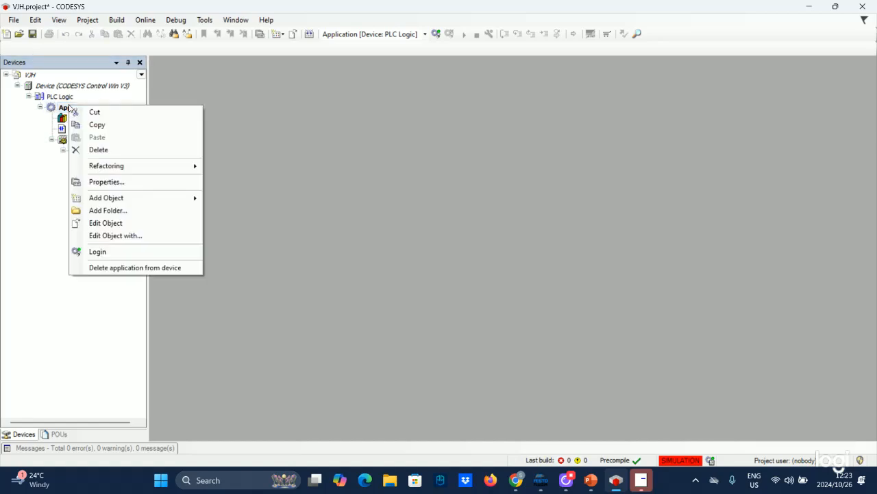
pyautogui.moveTo(194, 201)
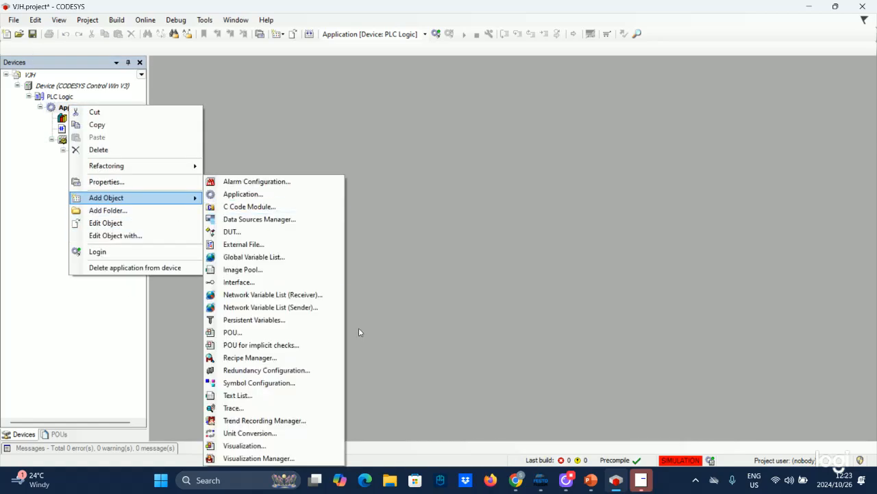
pyautogui.click(228, 382)
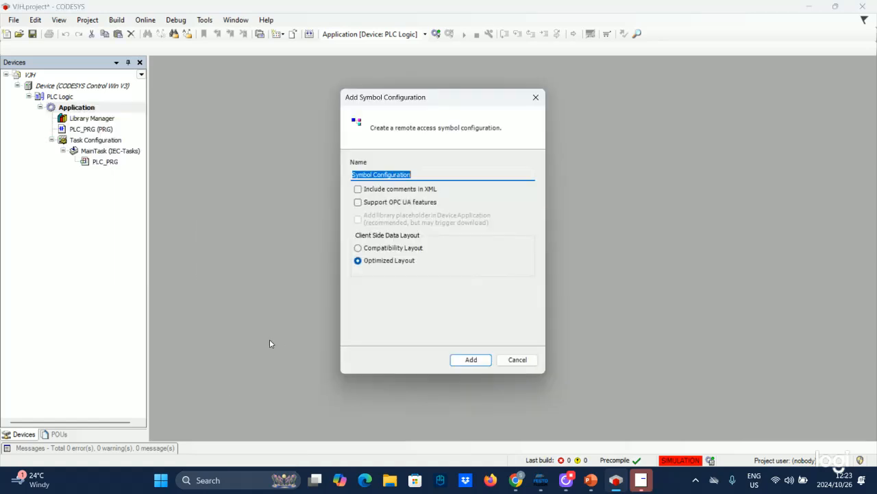
pyautogui.click(472, 361)
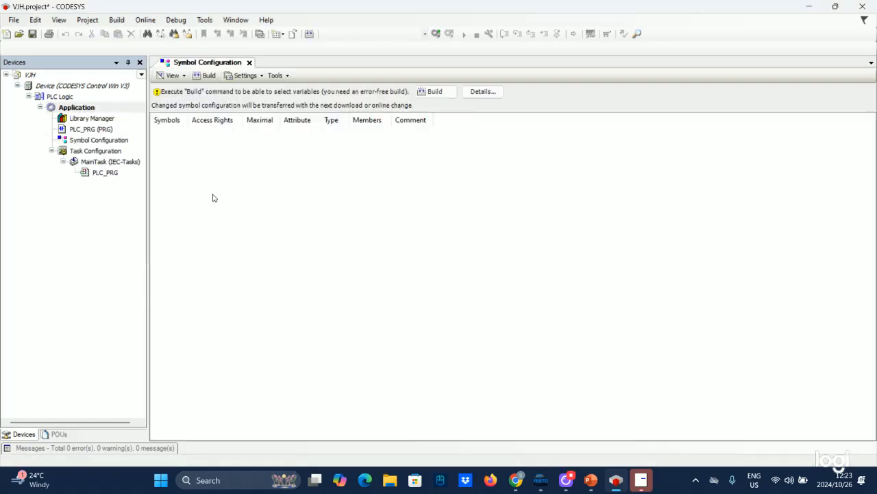
# Open PLC_PRG and add the comment heading //INPUTS inside its VAR block.
pyautogui.click(88, 129)
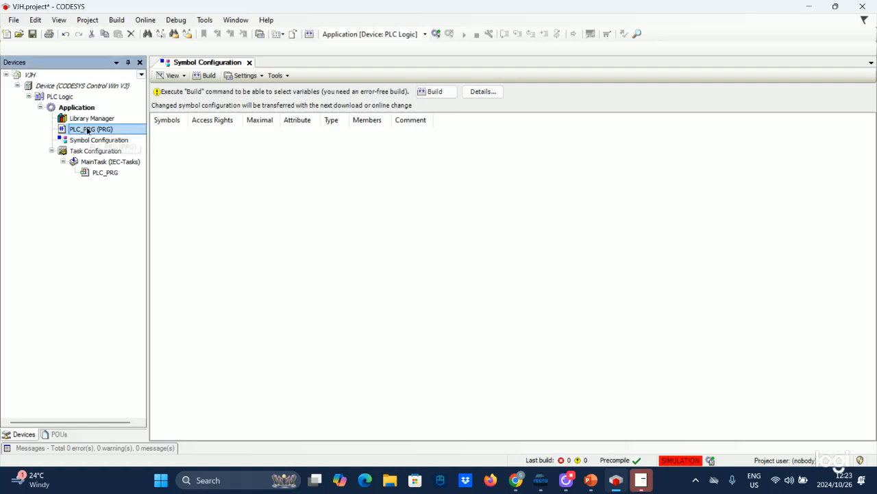
pyautogui.doubleClick(88, 129)
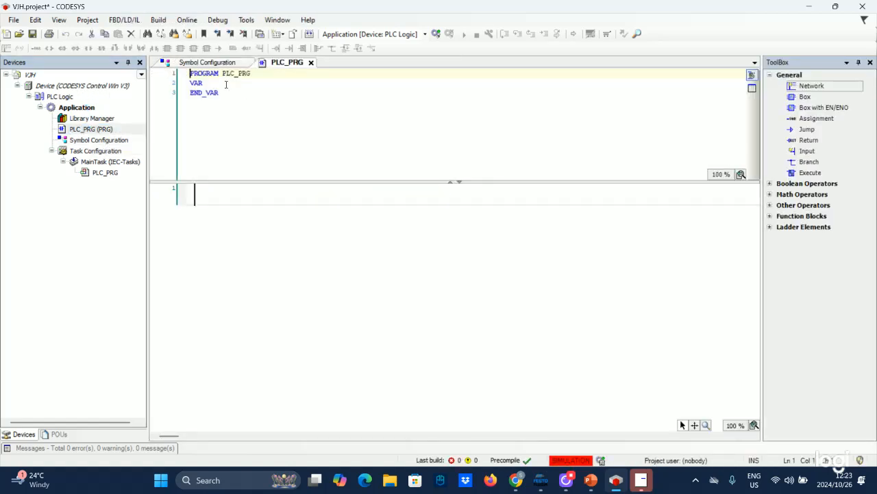
pyautogui.click(222, 84)
pyautogui.press('Return')
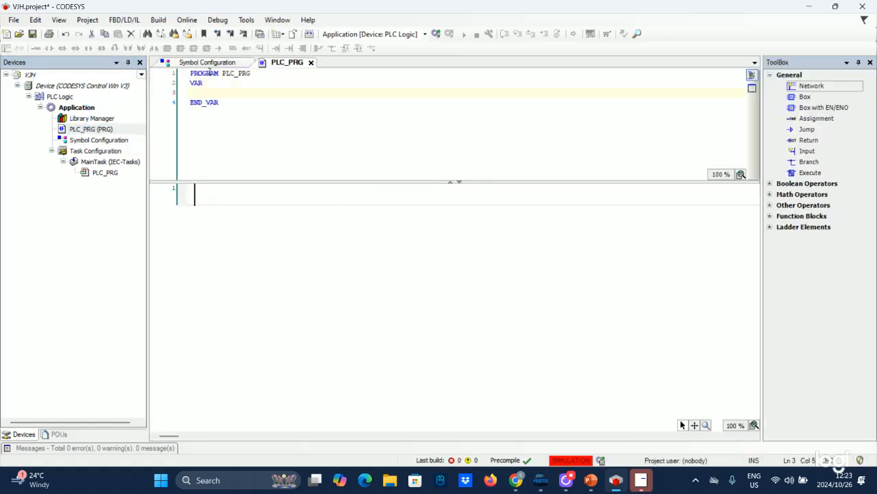
pyautogui.press('Return')
pyautogui.press('Up')
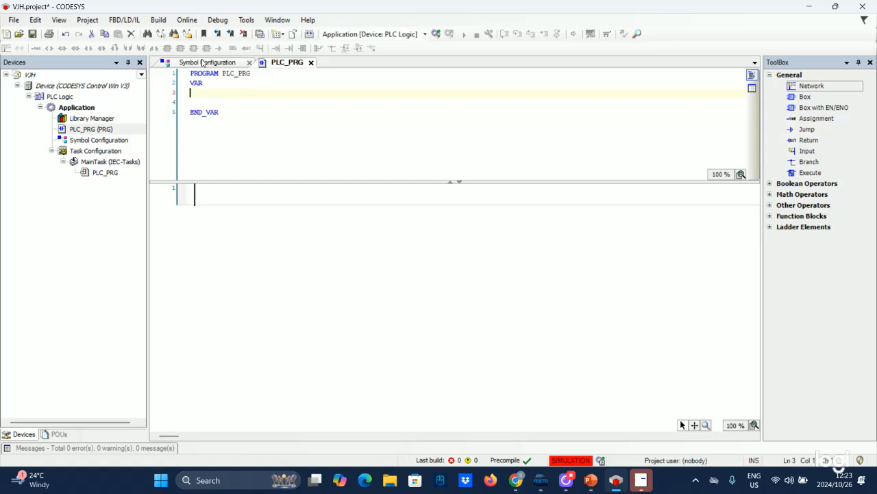
pyautogui.write('//')
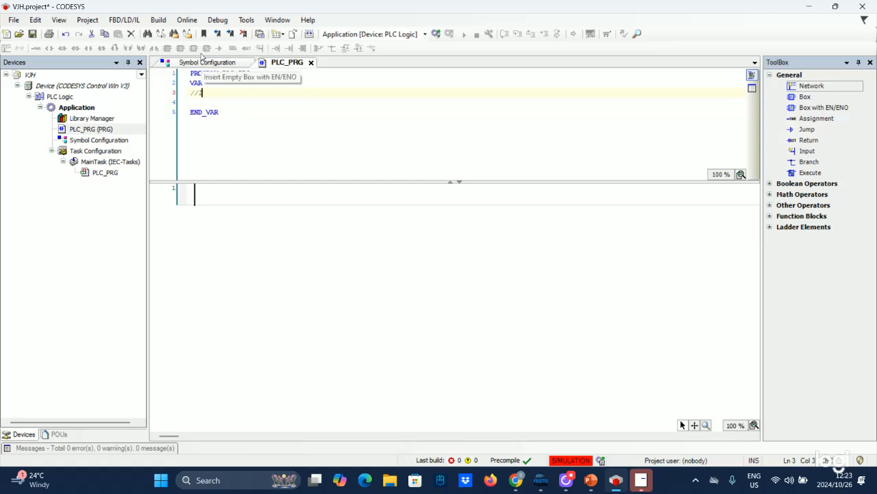
pyautogui.write('INP')
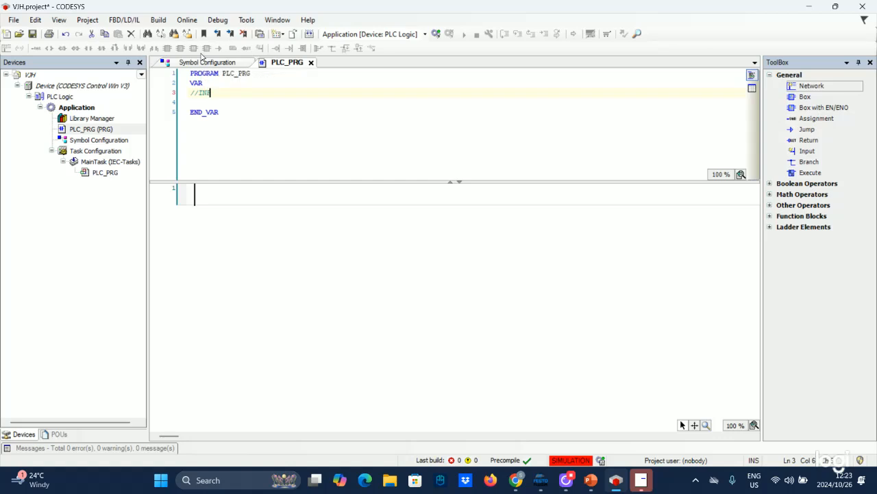
pyautogui.write('UTS')
# Add the comment heading //OUTPUTS below //INPUTS, leaving blank lines between them for declarations.
pyautogui.press('Return')
pyautogui.press('Return')
pyautogui.press('Return')
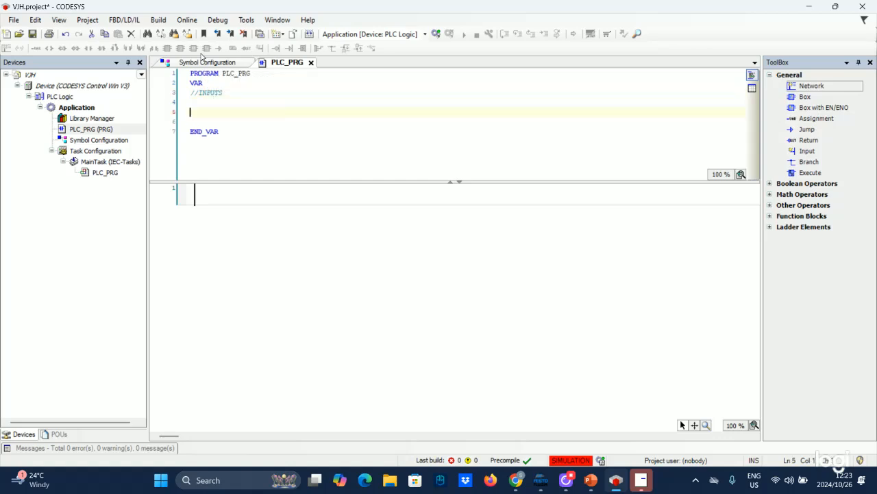
pyautogui.write('//OUTPUTS')
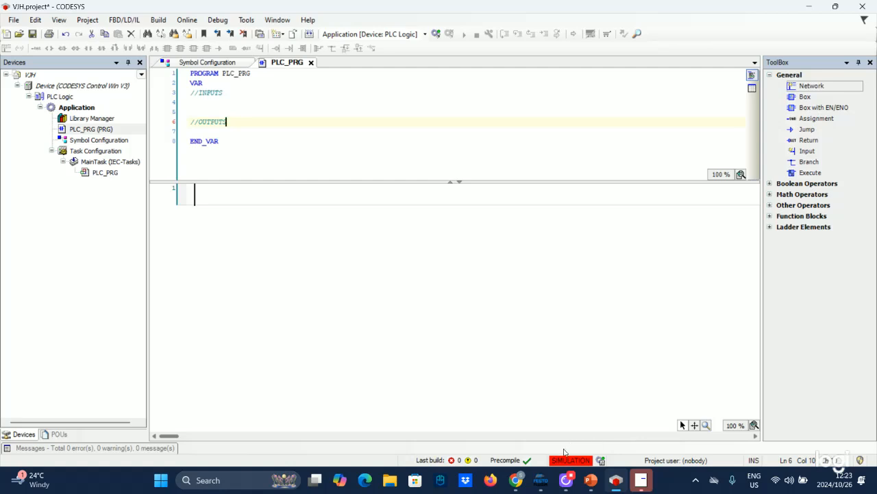
# Check the start button's port wiring in FluidSIM, and declare I0 AT %IX0.0:BOOL; //PB START under //INPUTS in CODESYS.
pyautogui.click(539, 478)
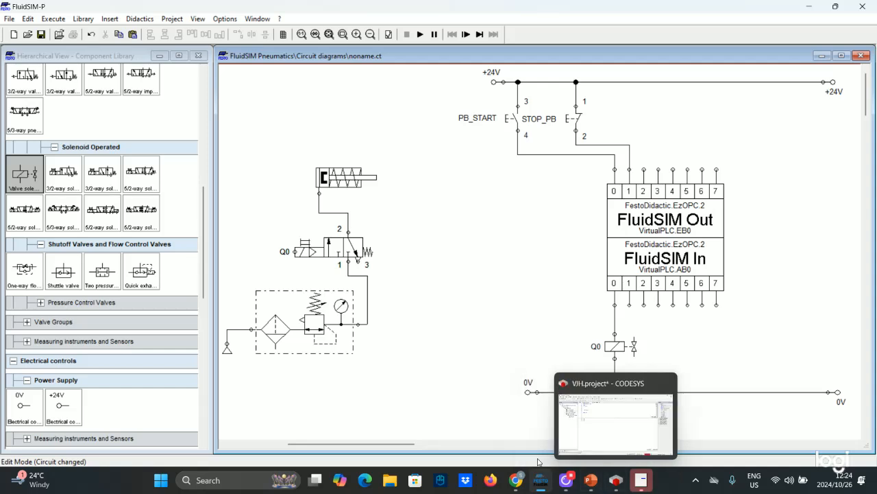
pyautogui.click(616, 480)
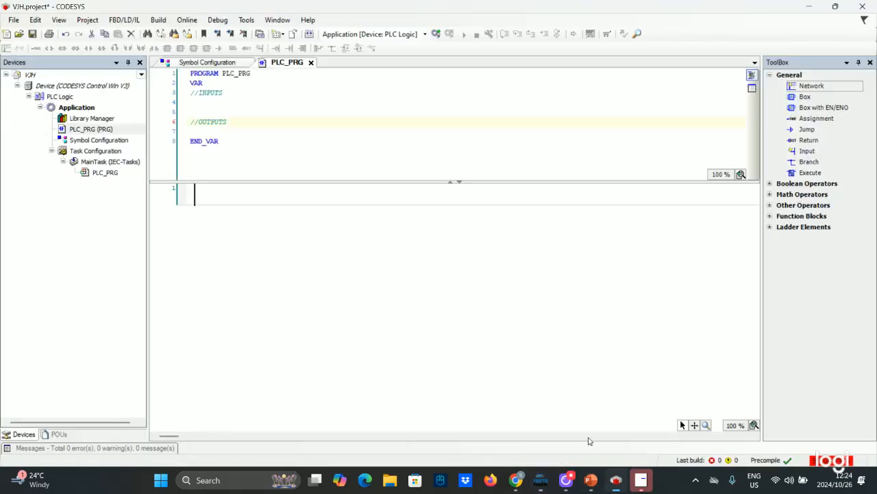
pyautogui.click(198, 99)
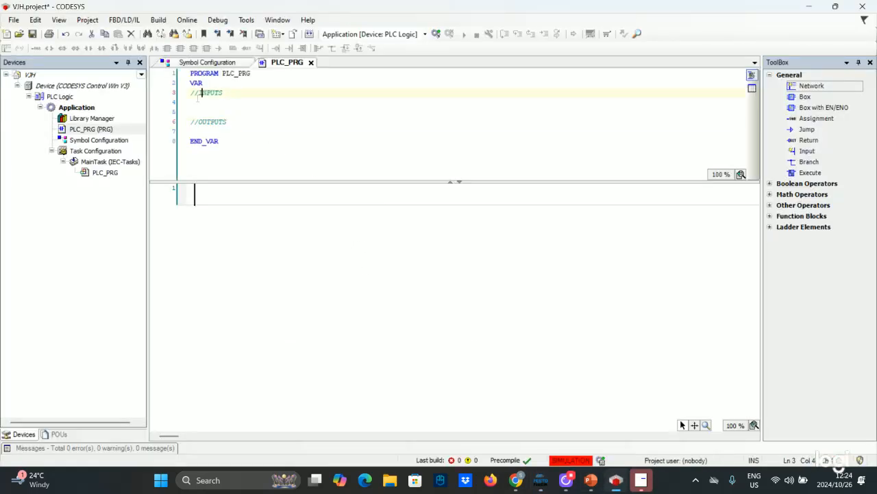
pyautogui.click(540, 480)
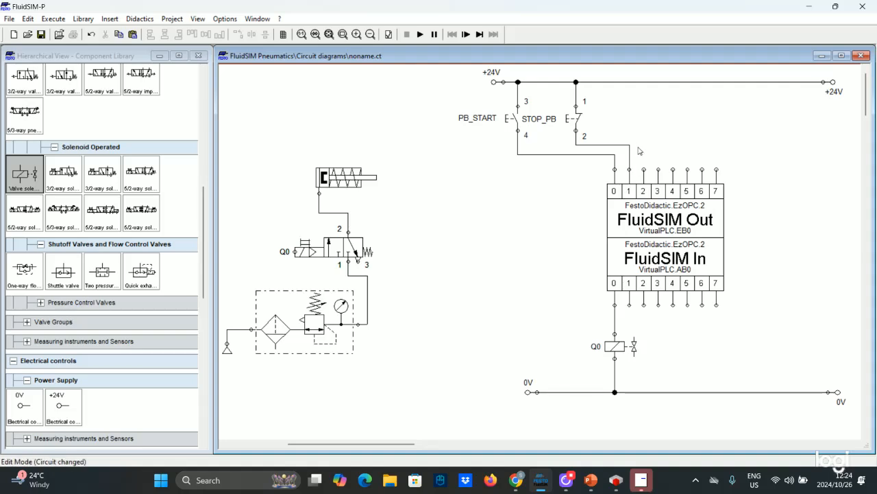
pyautogui.click(809, 6)
pyautogui.write('I')
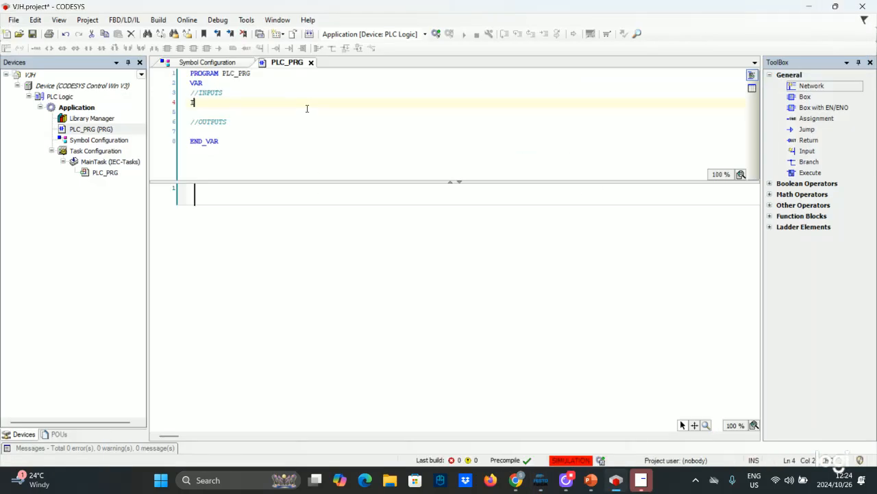
pyautogui.write('0 AT %IX0')
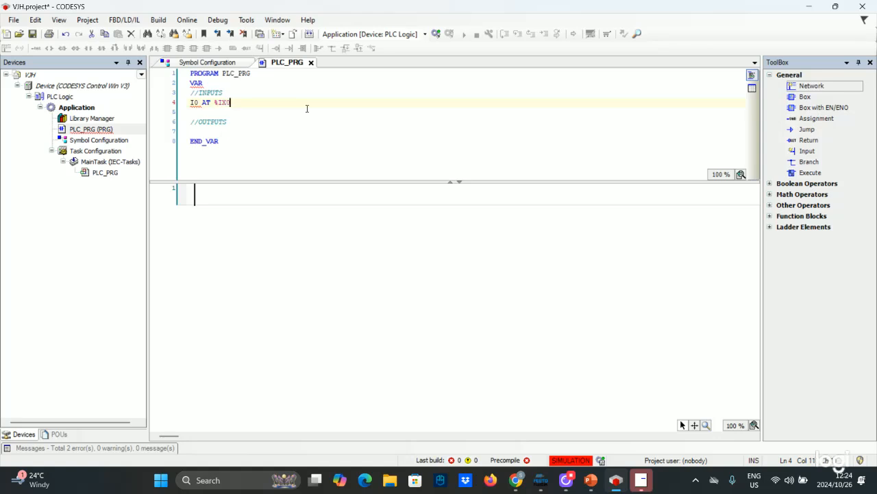
pyautogui.write('.0:BOOL;')
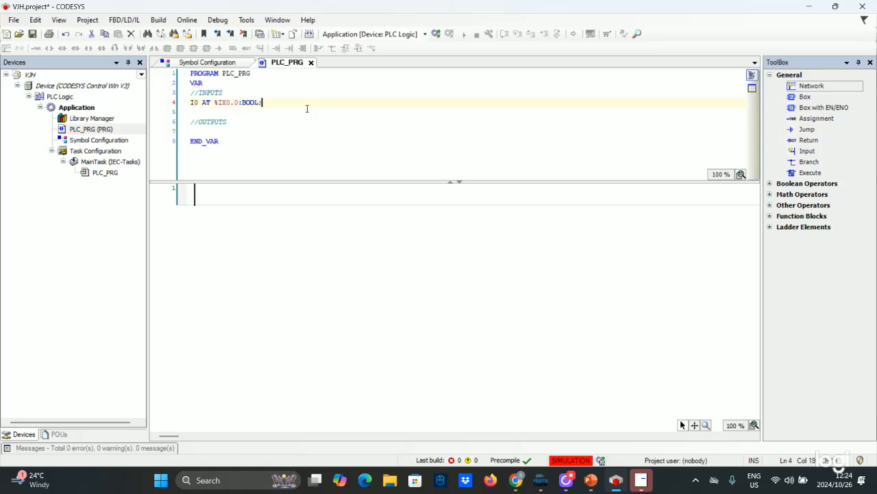
pyautogui.write(' //')
pyautogui.press('capslock')
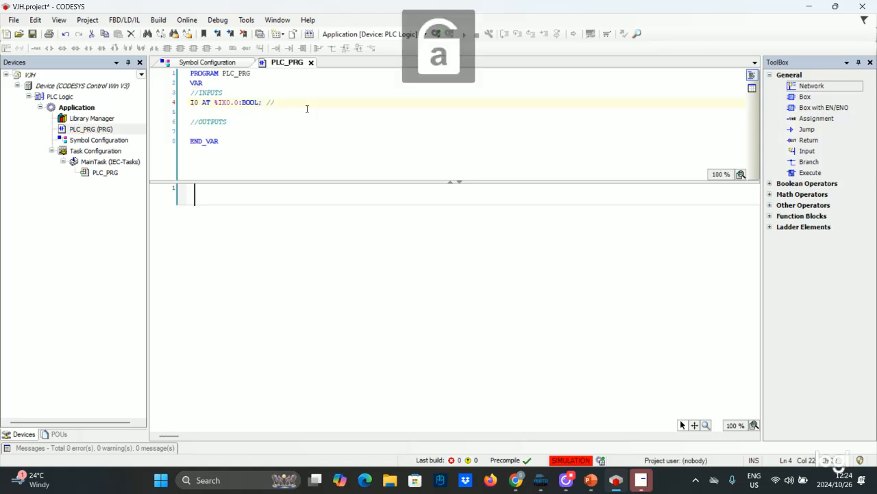
pyautogui.press('capslock')
pyautogui.write('S')
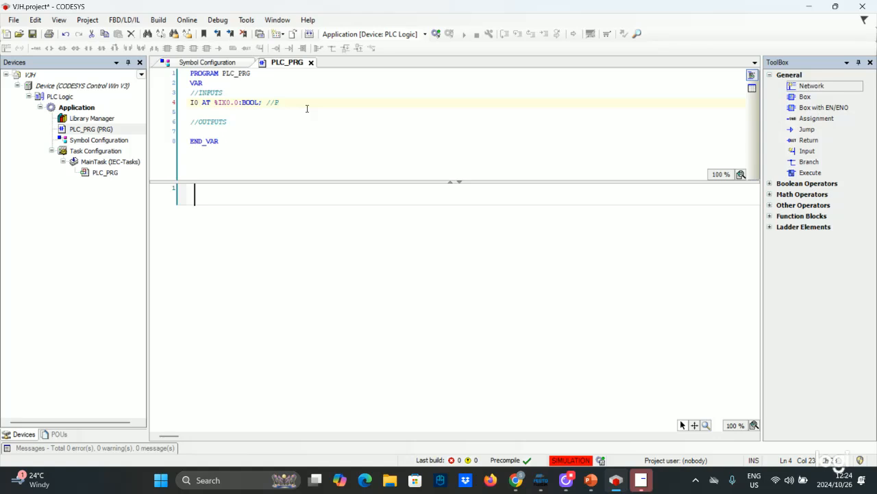
pyautogui.write('B START')
pyautogui.press('Return')
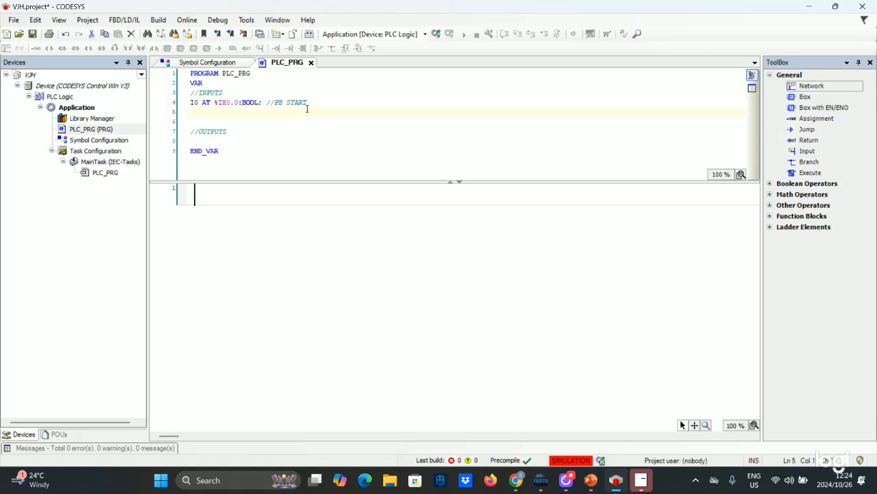
# Declare I1 AT %IX0.1:BOOL; below I0 with the comment //STOP BP.
pyautogui.write('I1 AT %IX')
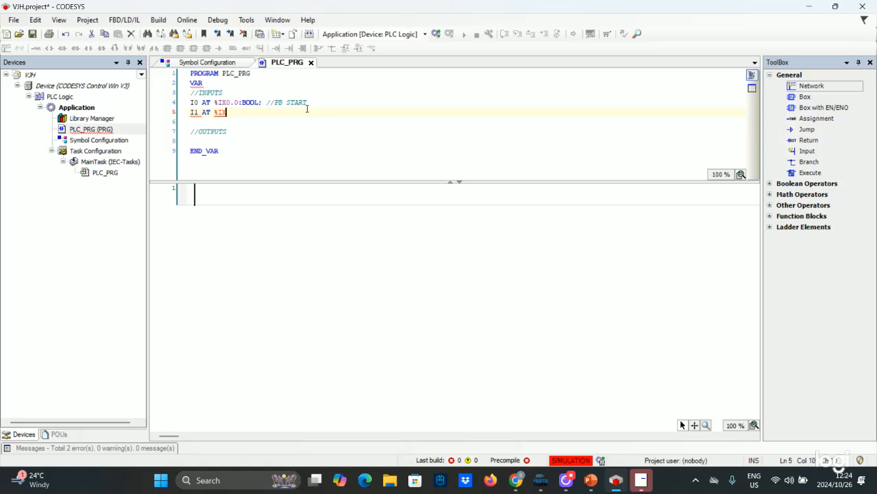
pyautogui.write('0.1:BOOL; ')
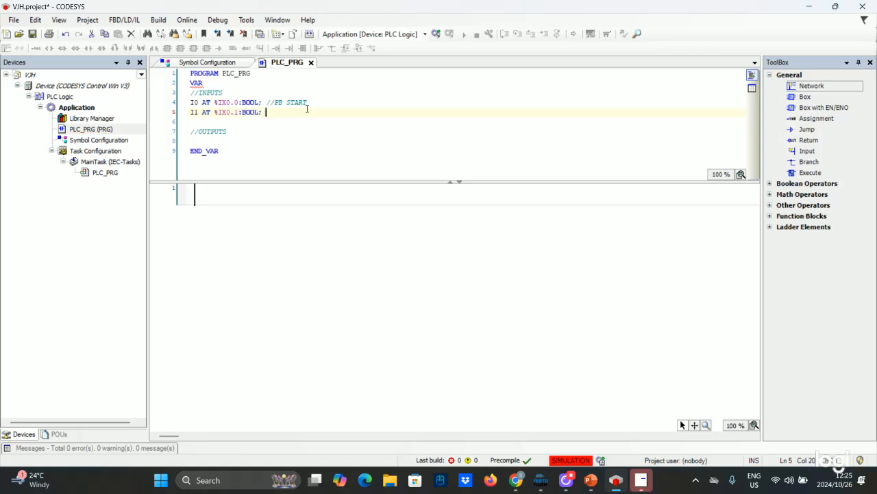
pyautogui.write('//SOFT BB')
pyautogui.press('BackSpace')
pyautogui.press('BackSpace')
pyautogui.press('BackSpace')
pyautogui.write('TOP')
pyautogui.click(566, 480)
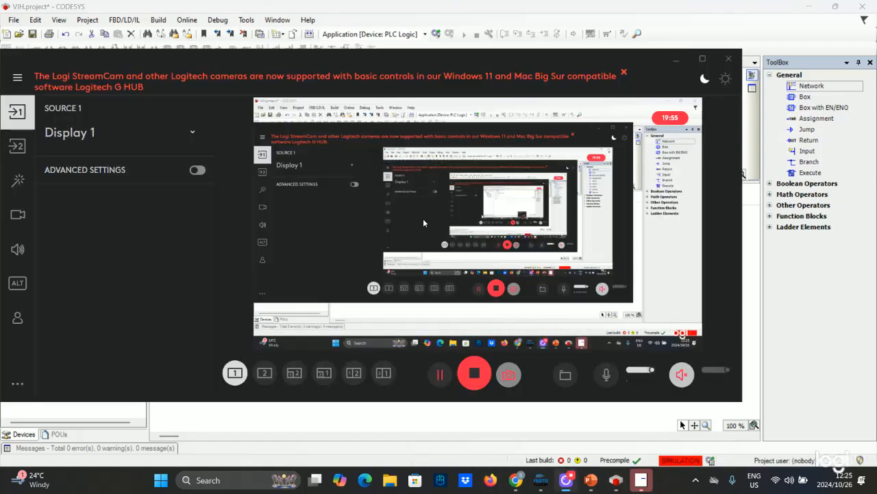
pyautogui.click(566, 480)
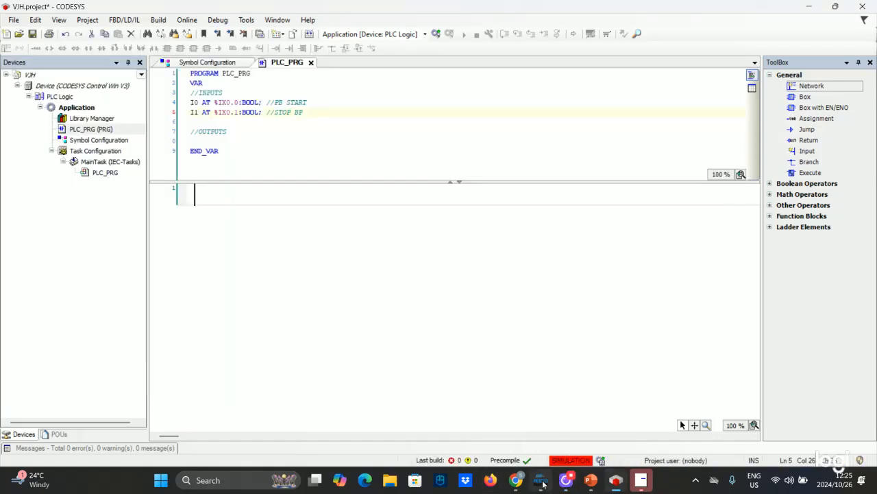
pyautogui.click(541, 480)
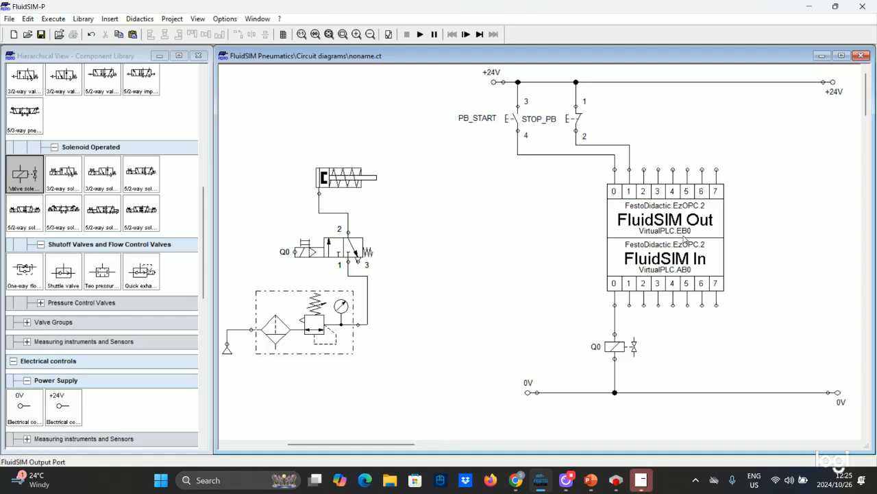
pyautogui.click(566, 480)
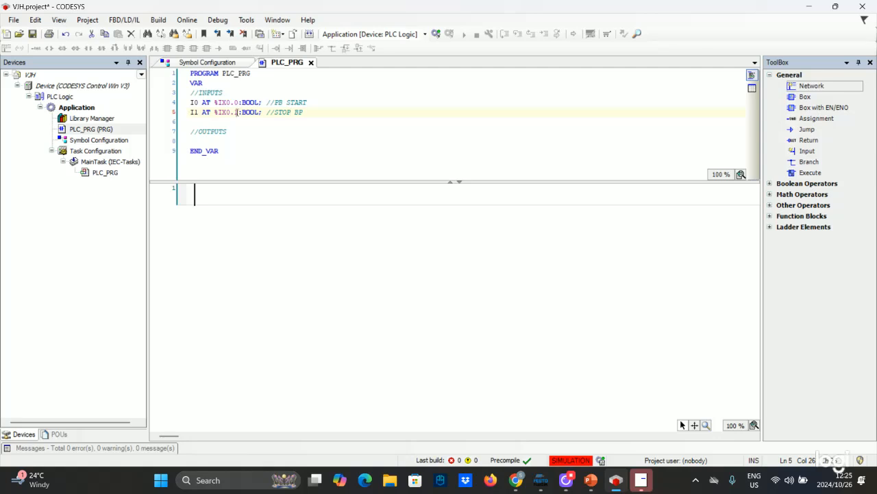
# Keep one blank line above the //OUTPUTS heading and add blank lines below it for output declarations.
pyautogui.press('BackSpace')
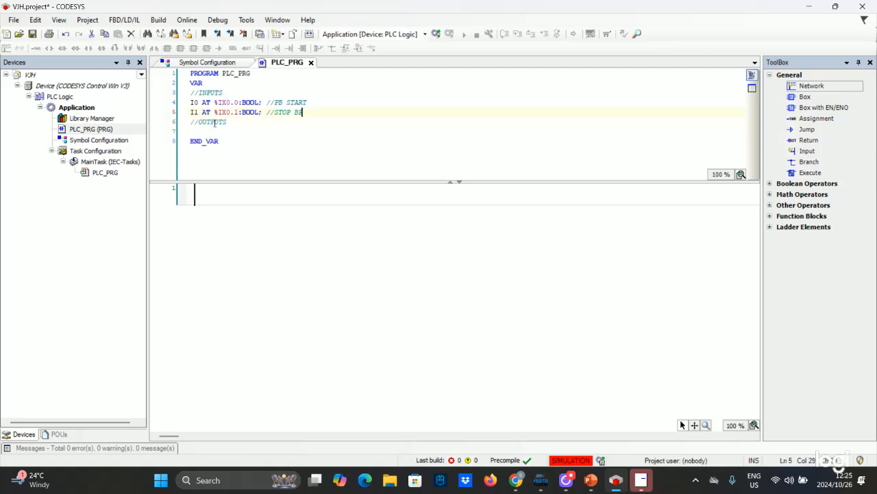
pyautogui.click(194, 121)
pyautogui.press('Return')
pyautogui.click(203, 143)
pyautogui.press('Return')
pyautogui.press('Return')
pyautogui.click(203, 143)
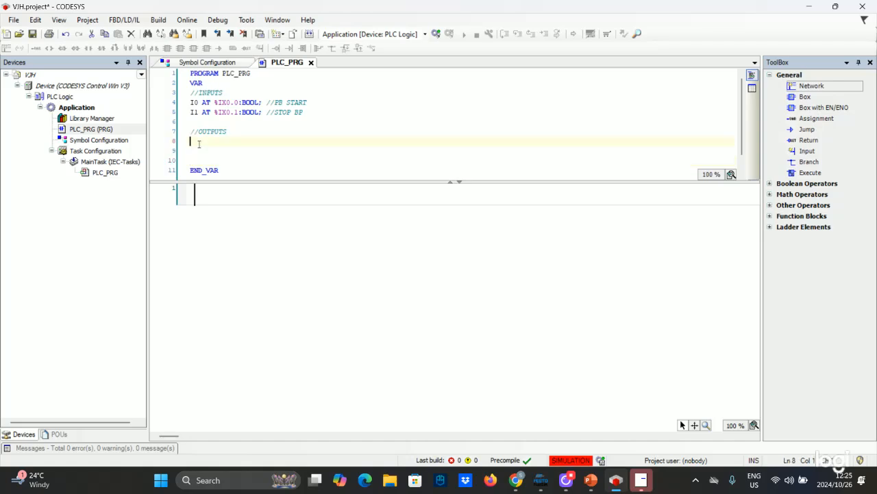
# Check the solenoid's input port wiring in FluidSIM, and declare Q0 AT %QX0.0:BOOL; under //OUTPUTS in CODESYS.
pyautogui.write('Q0')
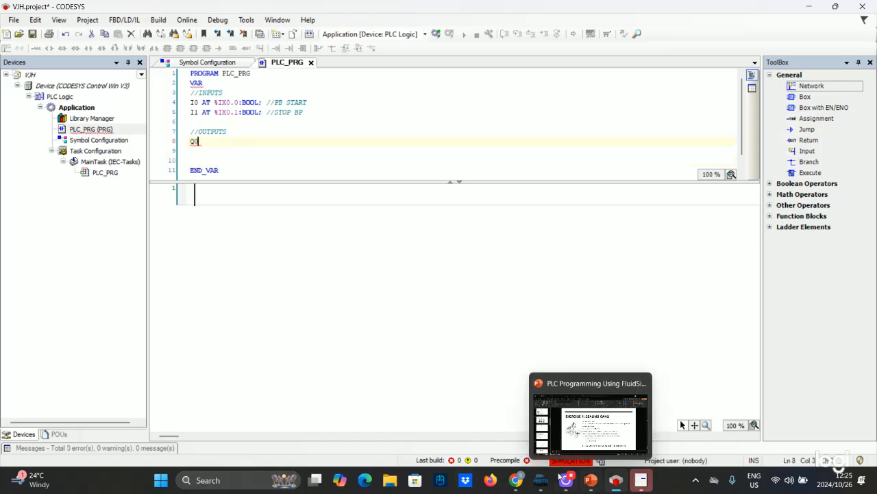
pyautogui.click(538, 482)
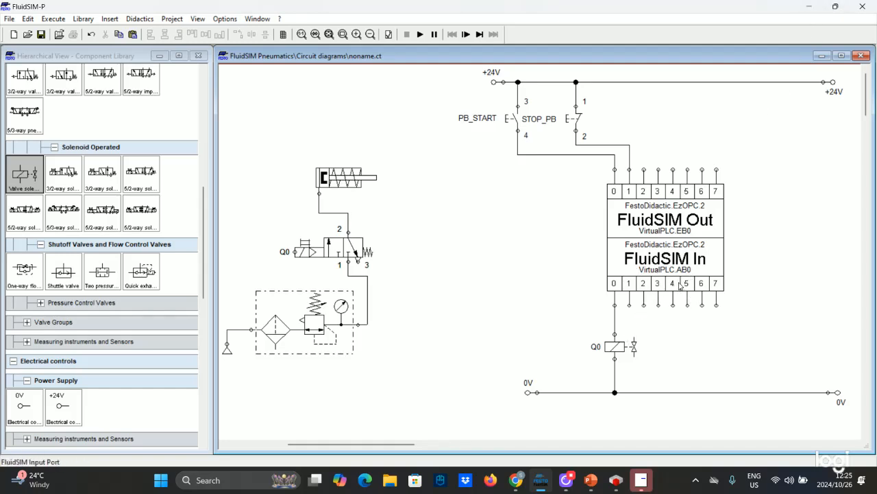
pyautogui.click(812, 8)
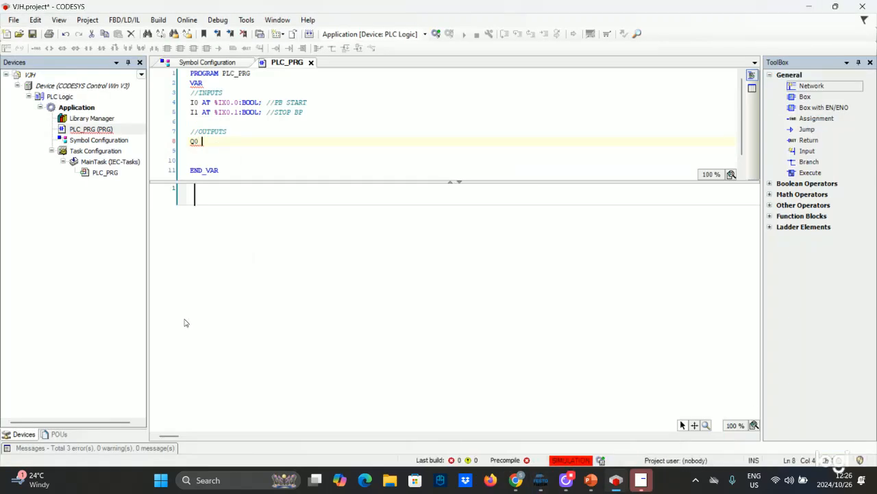
pyautogui.write('AT %QX0.0:BOO')
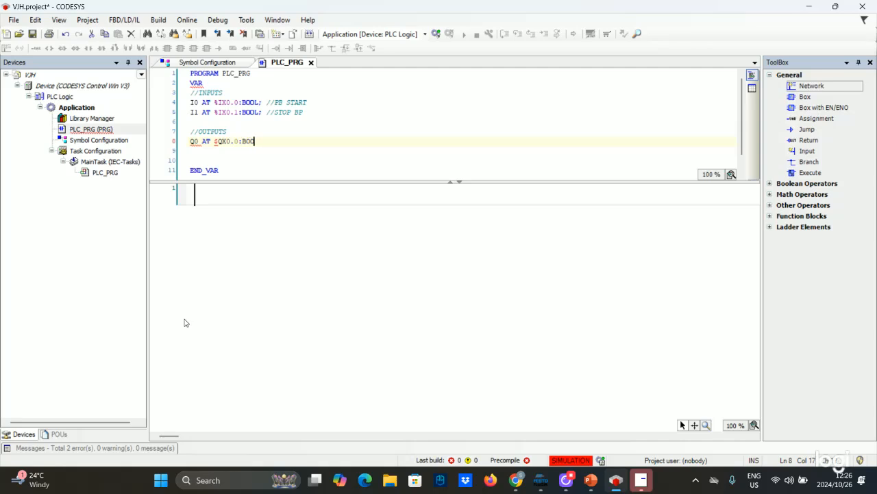
pyautogui.write('L;')
# Add the comment // SOLENOID 1 after the Q0 declaration.
pyautogui.press('Num_Lock')
pyautogui.write('//')
pyautogui.write(' SOLE')
pyautogui.write('E')
pyautogui.press('BackSpace')
pyautogui.press('BackSpace')
pyautogui.write('E')
pyautogui.write('NO')
pyautogui.write('ID S')
# Correct the Q0 address prefix to % and remove one extra blank line above END_VAR.
pyautogui.click(217, 141)
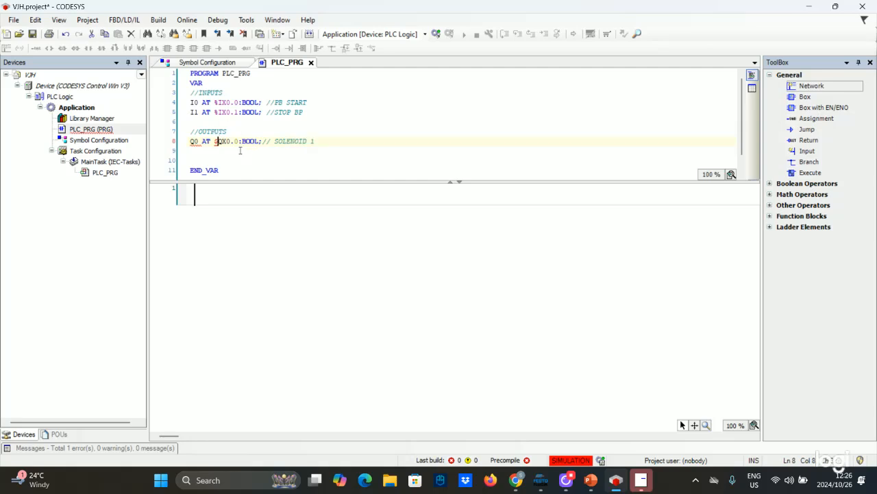
pyautogui.press('BackSpace')
pyautogui.write('%')
pyautogui.click(196, 152)
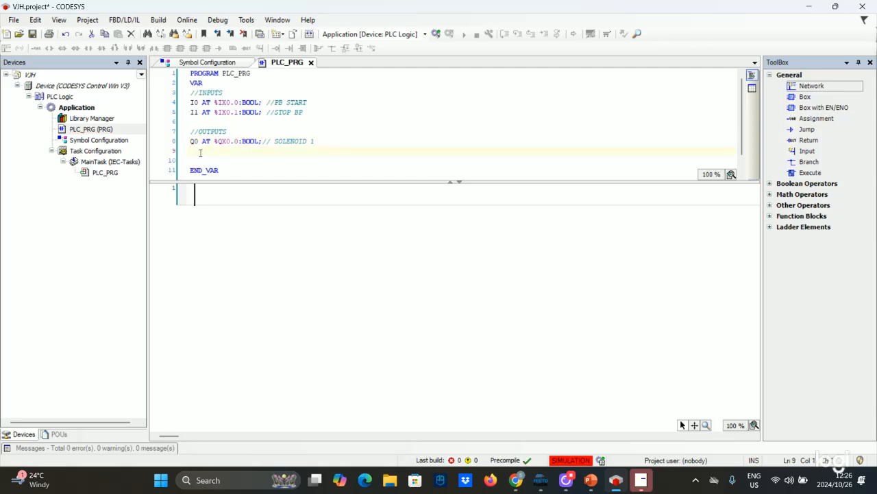
pyautogui.press('BackSpace')
pyautogui.click(320, 258)
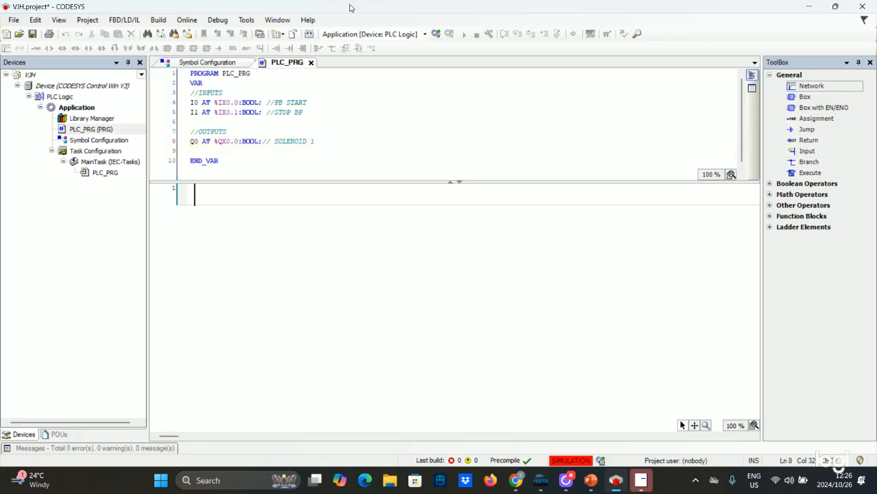
# Build the symbol configuration and select the Constants, IoConfig_Globals and PLC_PRG symbols.
pyautogui.click(207, 63)
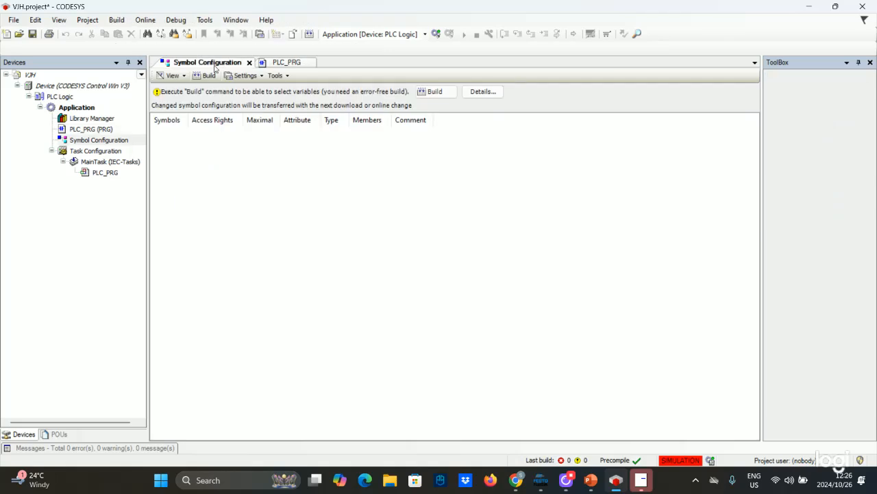
pyautogui.click(207, 74)
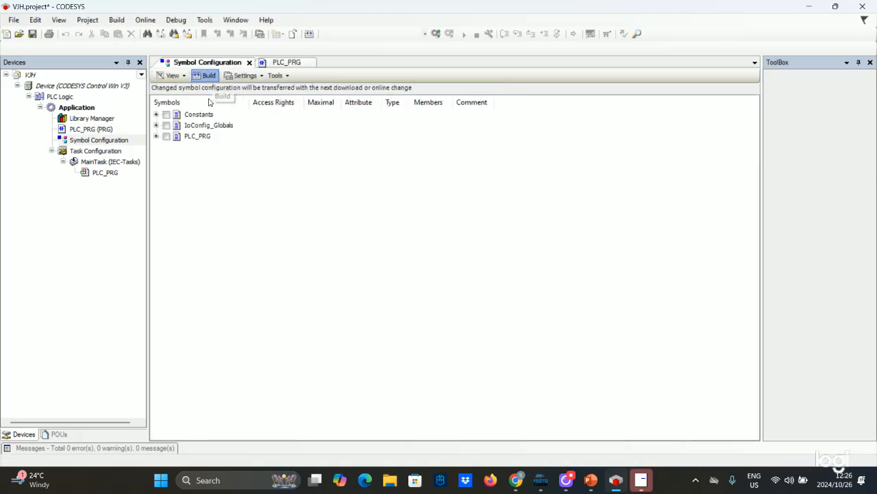
pyautogui.click(167, 115)
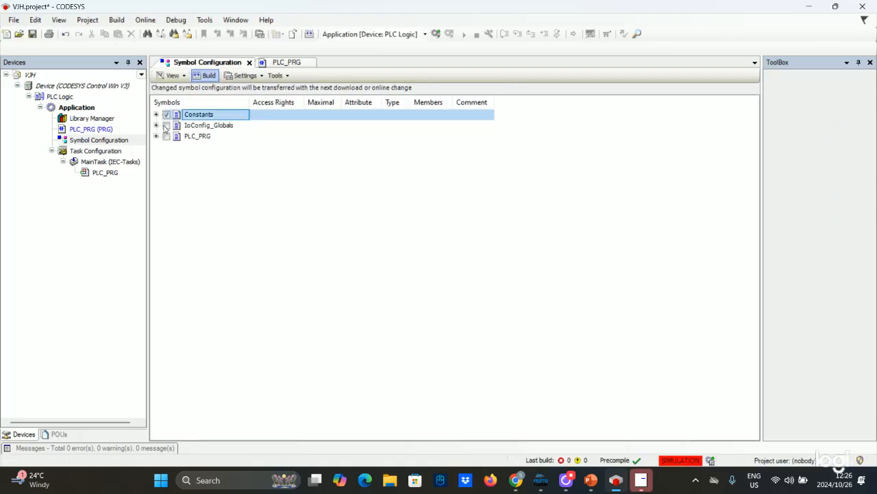
pyautogui.click(166, 125)
pyautogui.click(166, 153)
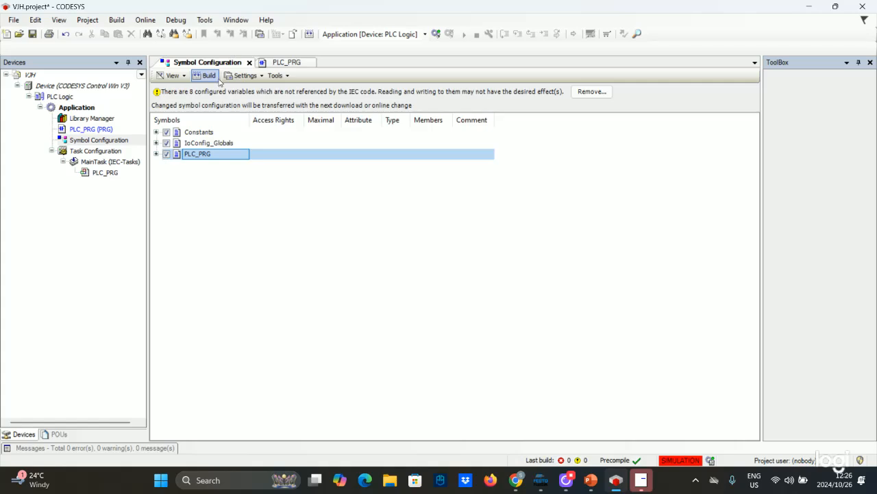
# Enable direct I/O access for the symbol configuration, rebuild it, and return to the PLC_PRG program.
pyautogui.click(243, 76)
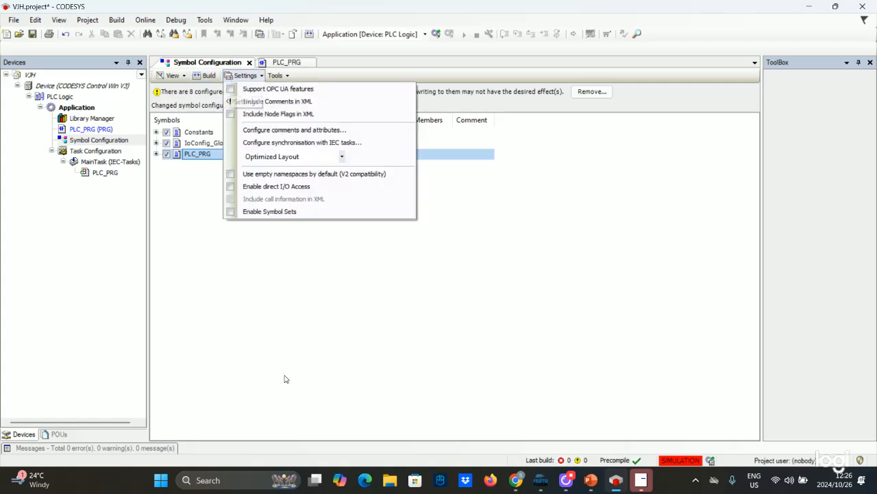
pyautogui.click(234, 186)
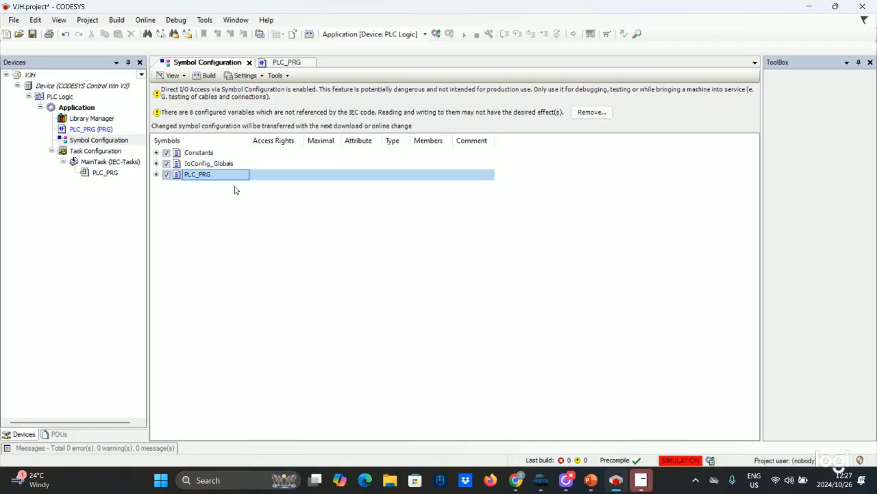
pyautogui.click(207, 76)
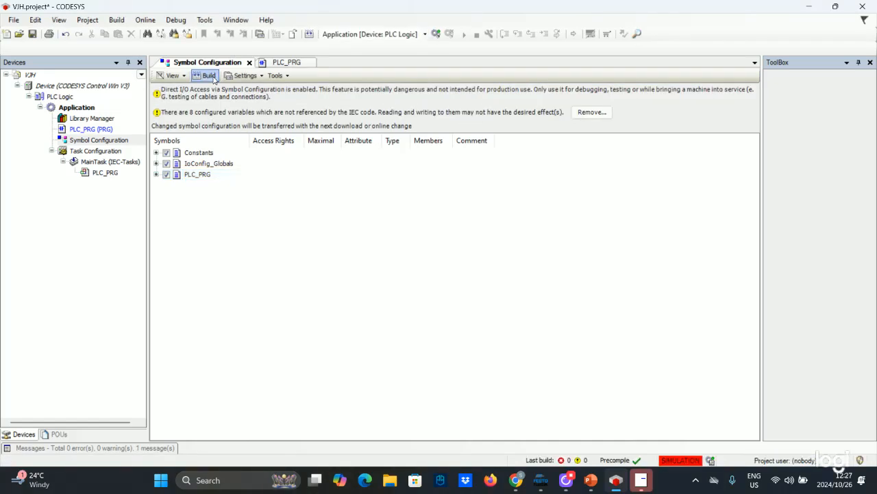
pyautogui.click(284, 63)
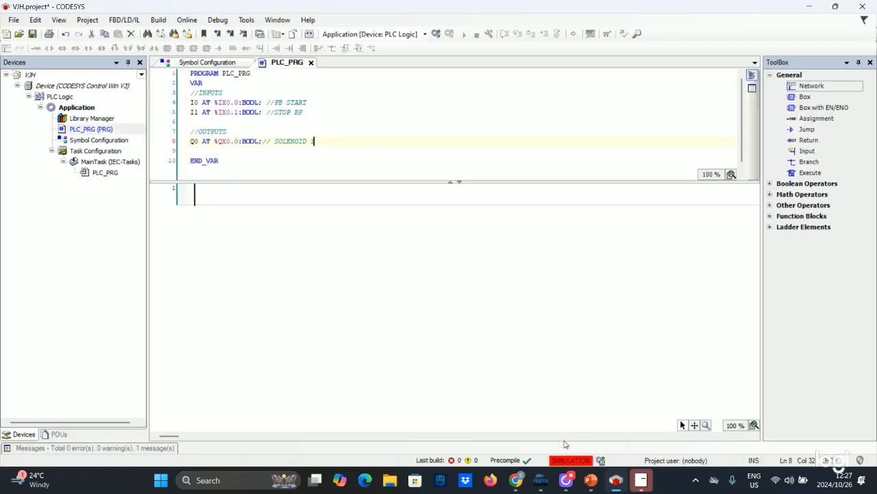
# Start the circuit simulation in FluidSIM, and log in to the simulated PLC in CODESYS to run the application.
pyautogui.click(541, 480)
pyautogui.click(425, 37)
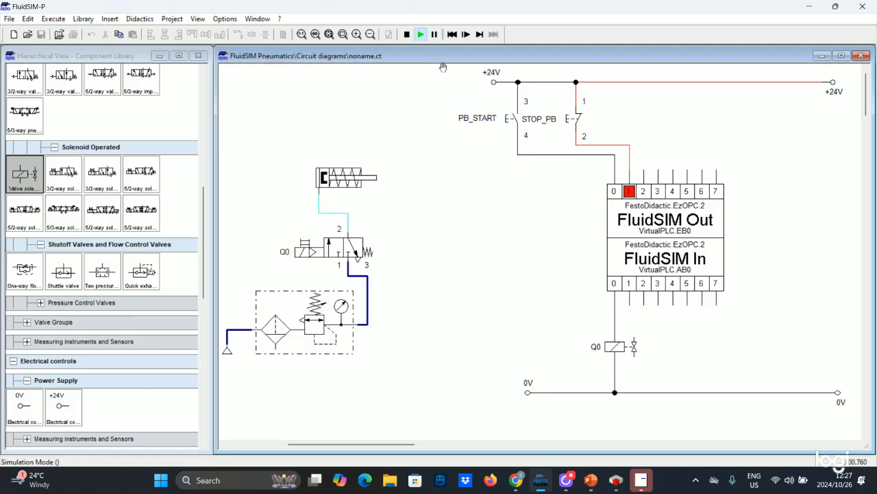
pyautogui.click(616, 480)
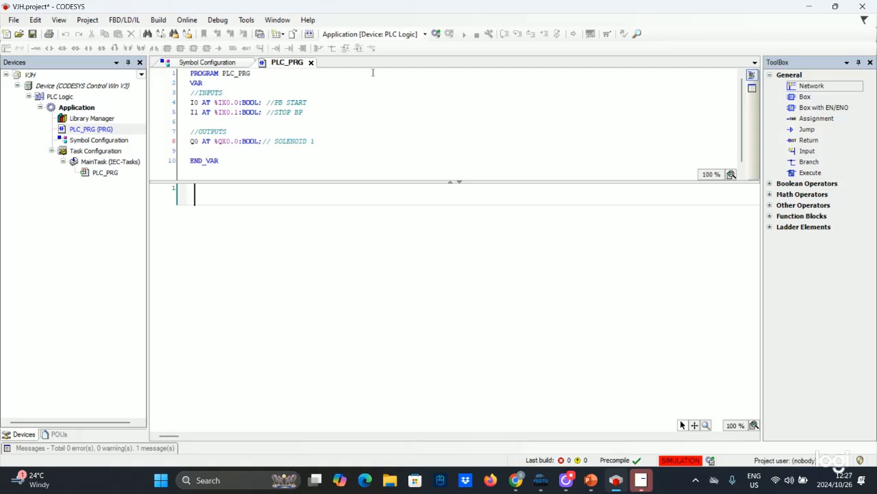
pyautogui.click(436, 33)
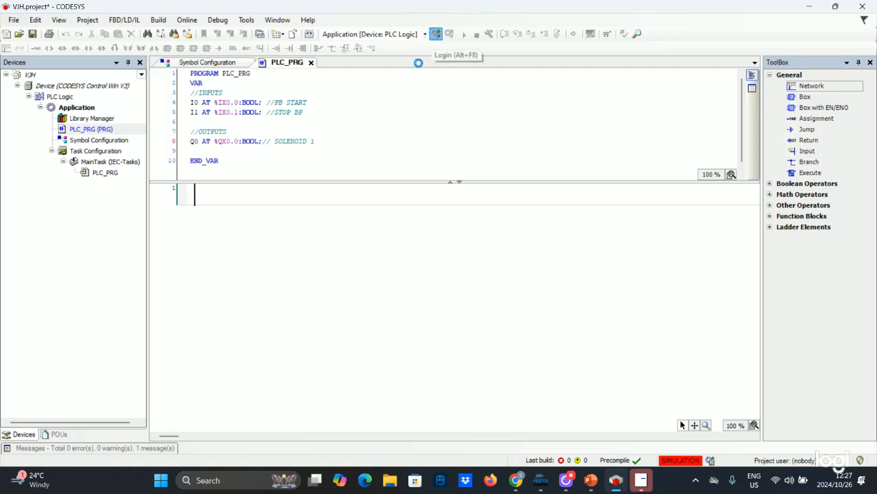
pyautogui.click(403, 257)
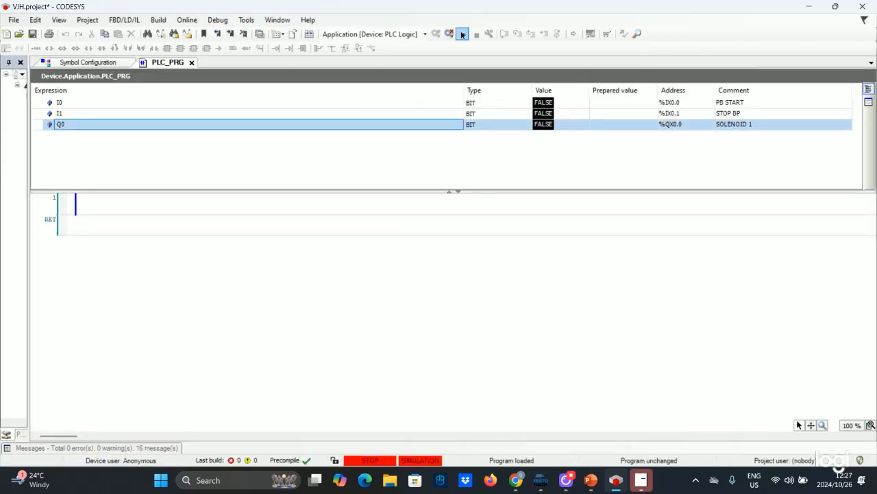
pyautogui.click(464, 34)
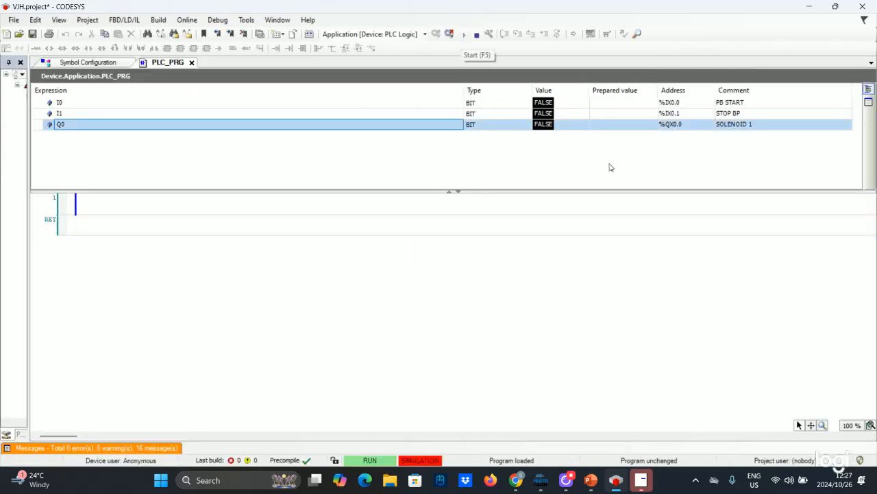
# Check the data flow and device connection states in EzOPC, and log out of the PLC in CODESYS.
pyautogui.click(644, 477)
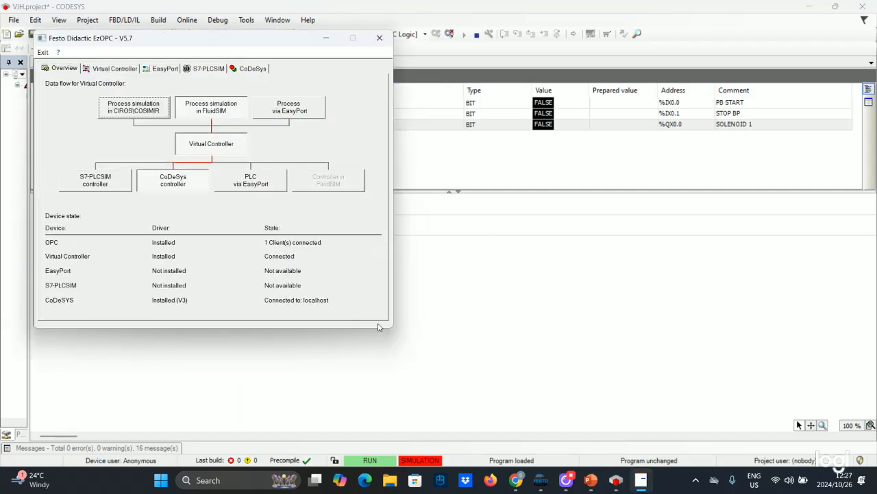
pyautogui.moveTo(258, 34); pyautogui.dragTo(495, 5)
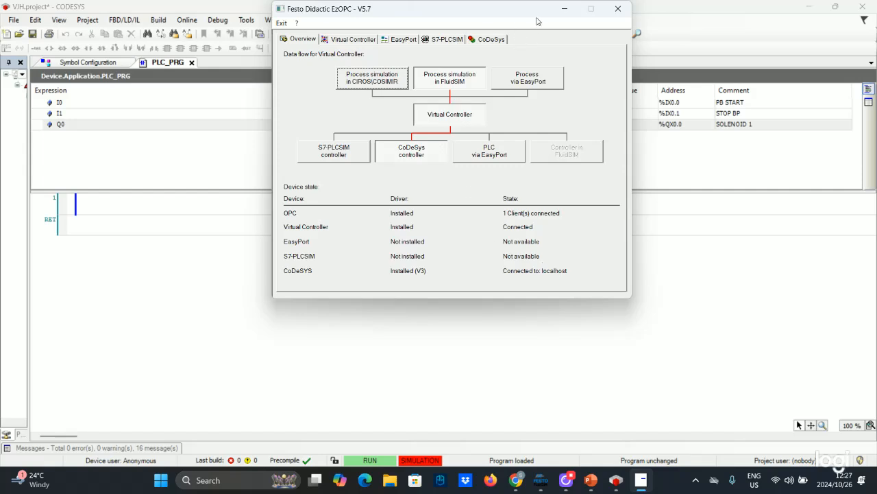
pyautogui.click(562, 10)
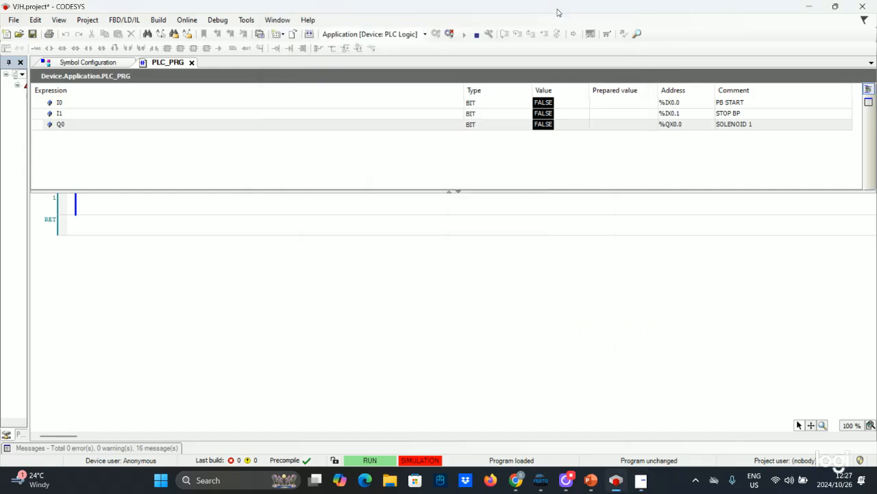
pyautogui.click(449, 34)
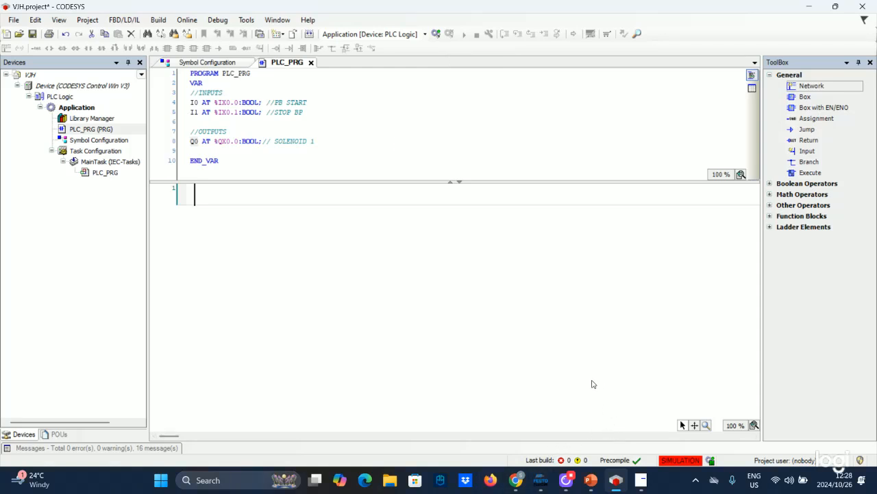
# Switch to FluidSIM and operate PB_START repeatedly to test its signal at FluidSIM Out port 0.
pyautogui.click(543, 481)
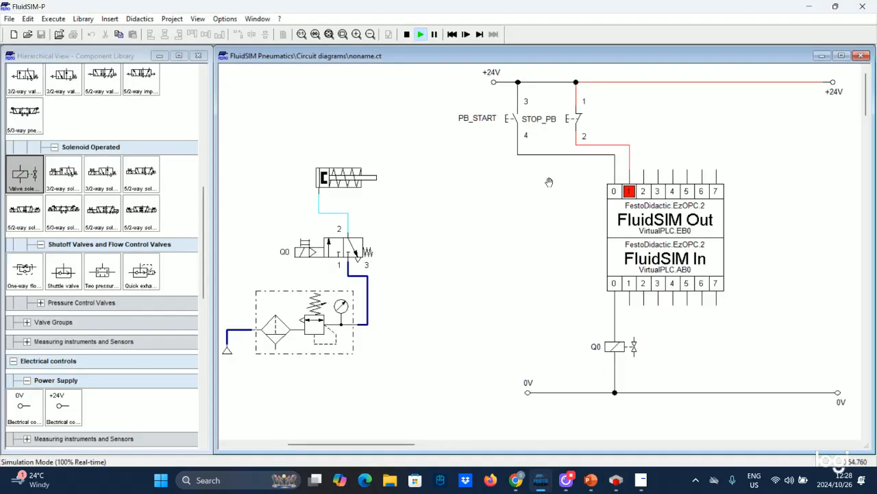
pyautogui.click(514, 114)
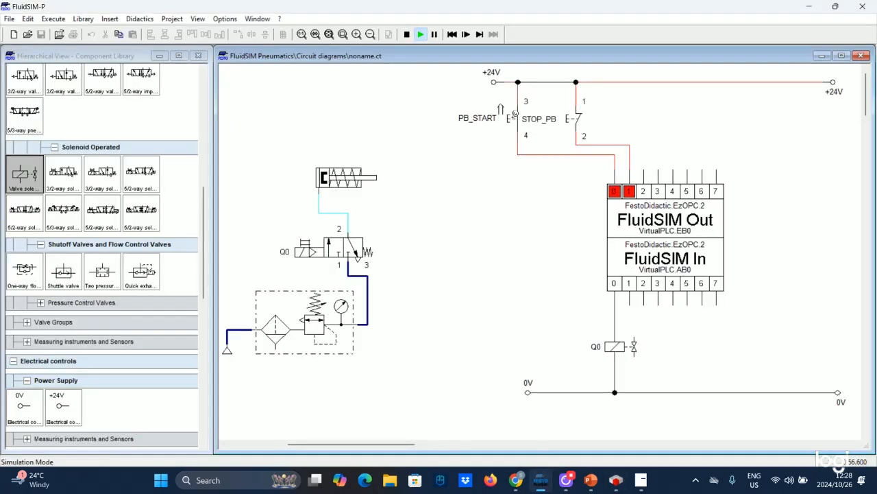
pyautogui.click(514, 115)
pyautogui.click(517, 115)
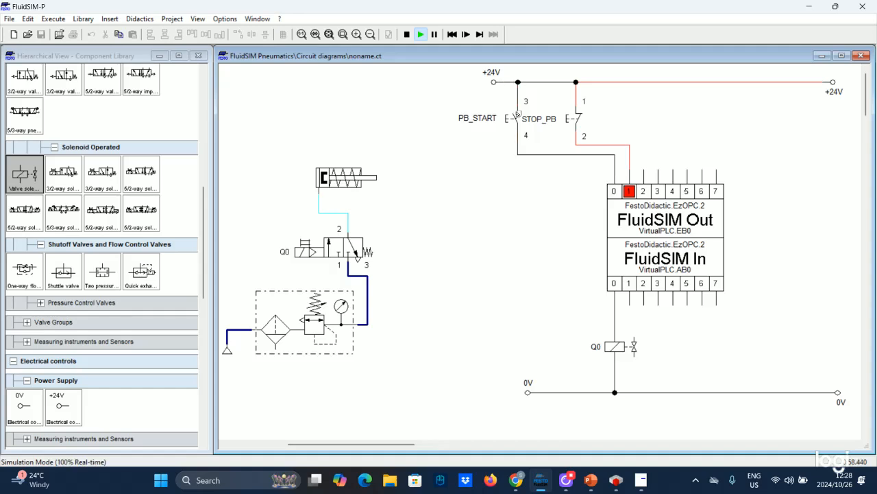
pyautogui.click(517, 111)
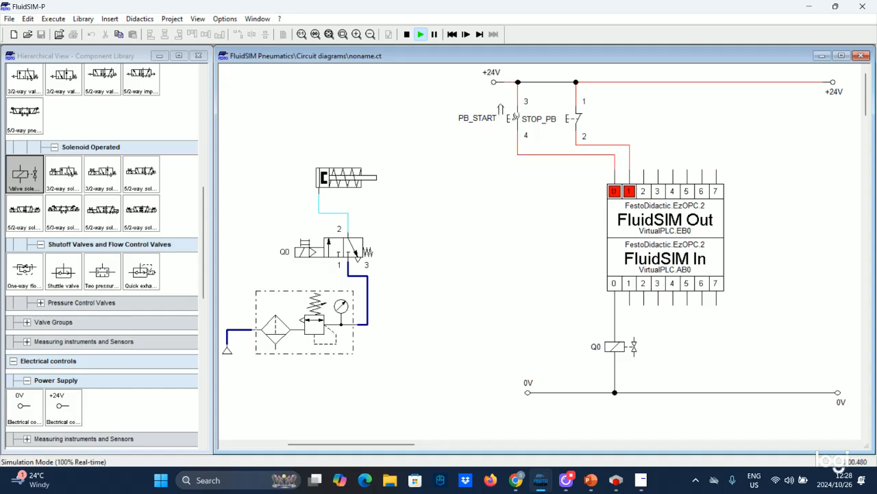
pyautogui.click(516, 110)
pyautogui.click(514, 106)
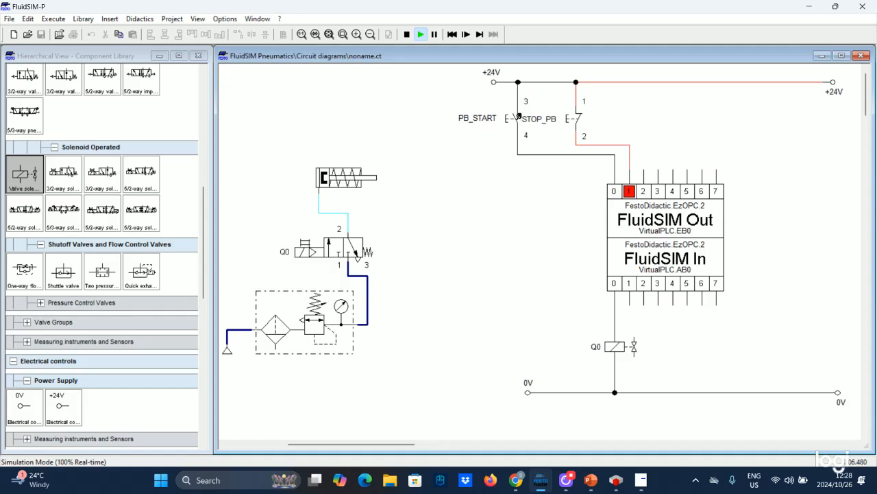
pyautogui.click(519, 117)
# Switch to CODESYS and insert a contact assigned to I0 in the first ladder network of PLC_PRG.
pyautogui.click(616, 480)
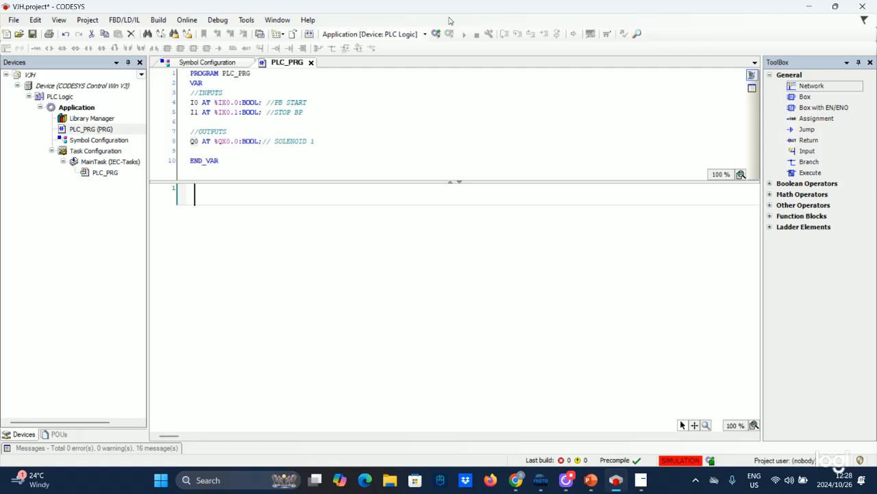
pyautogui.click(298, 198)
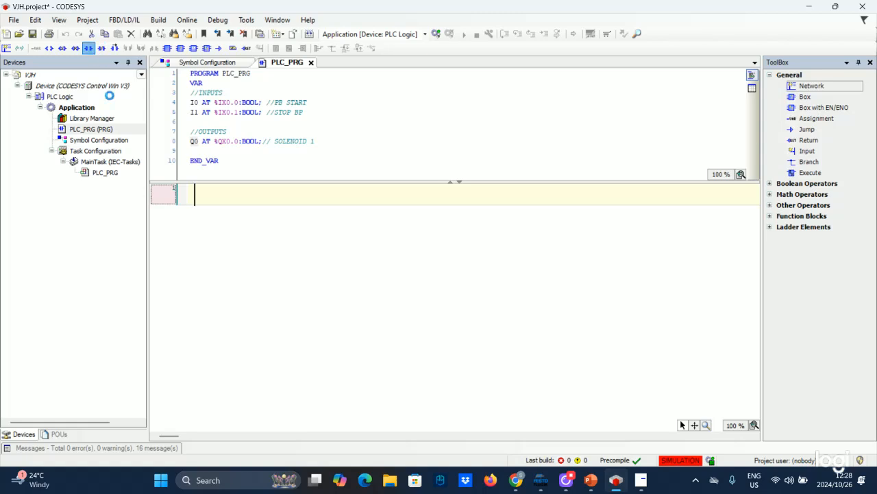
pyautogui.click(88, 48)
pyautogui.click(225, 198)
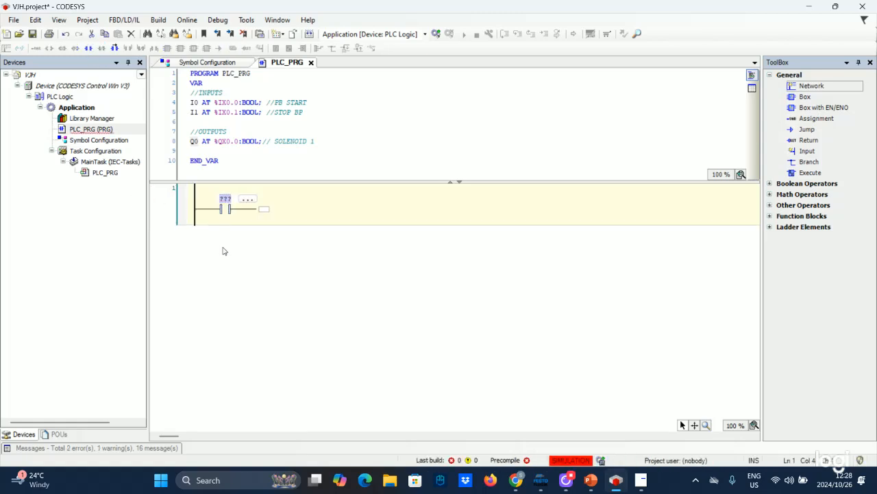
pyautogui.write('I0')
# Insert an output coil assigned to Q0 at the end of the I0 rung.
pyautogui.click(259, 211)
pyautogui.click(262, 209)
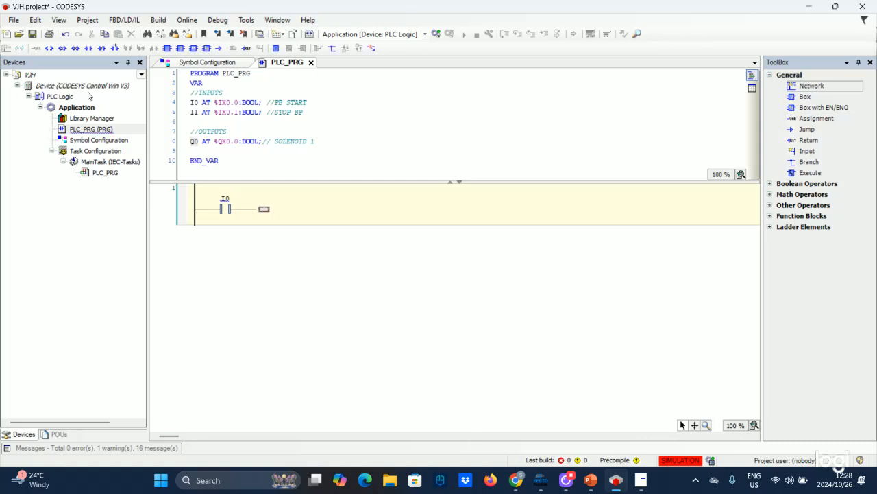
pyautogui.click(49, 48)
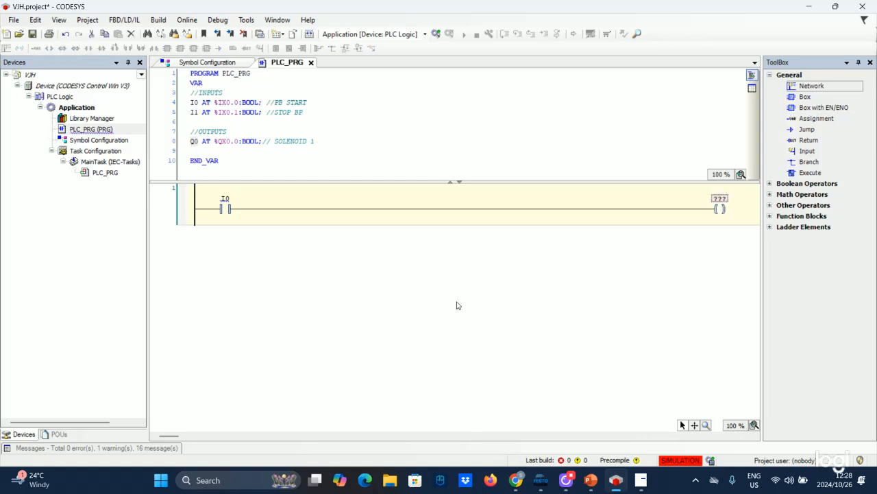
pyautogui.write('Q0')
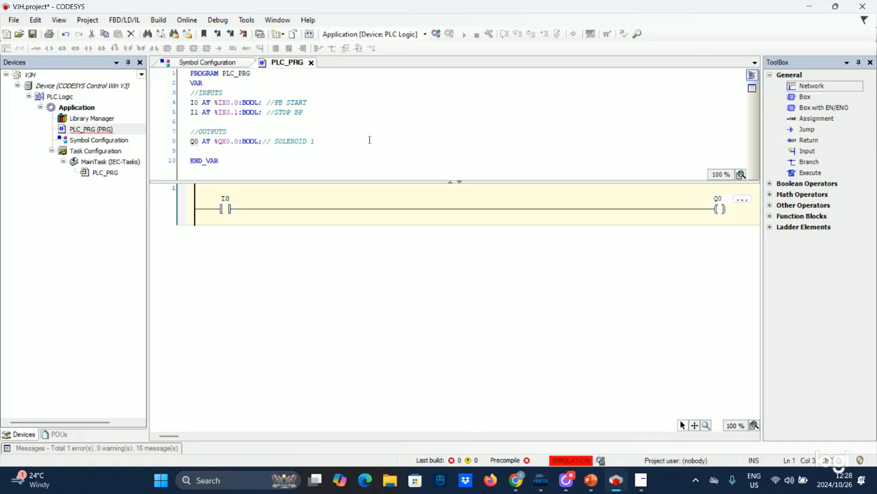
# Log in to the simulated PLC with download and boot project update, and start the application.
pyautogui.click(477, 362)
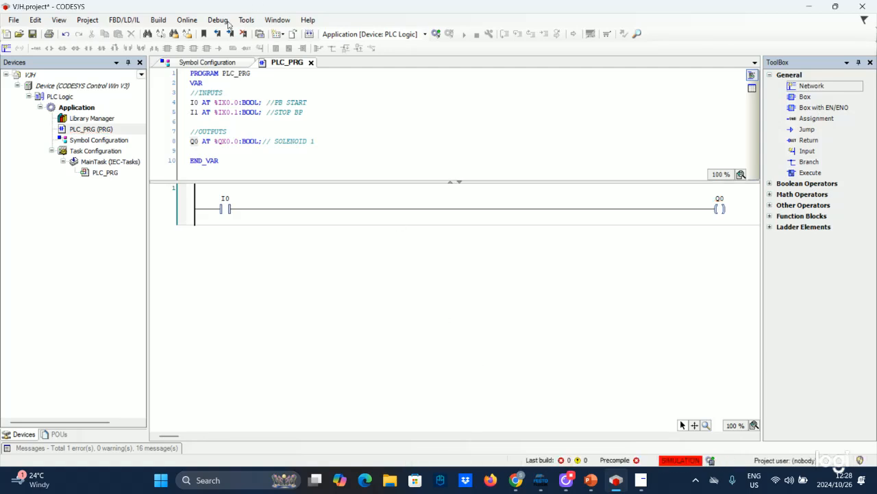
pyautogui.click(436, 33)
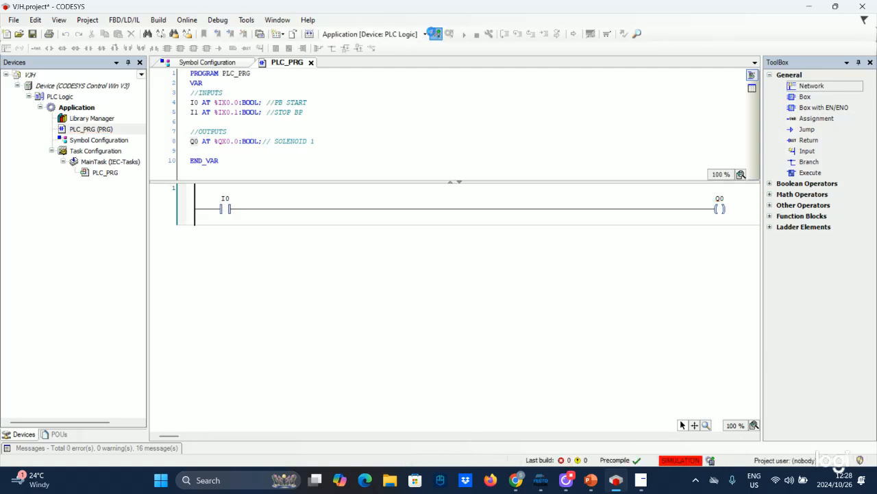
pyautogui.click(311, 235)
pyautogui.click(312, 267)
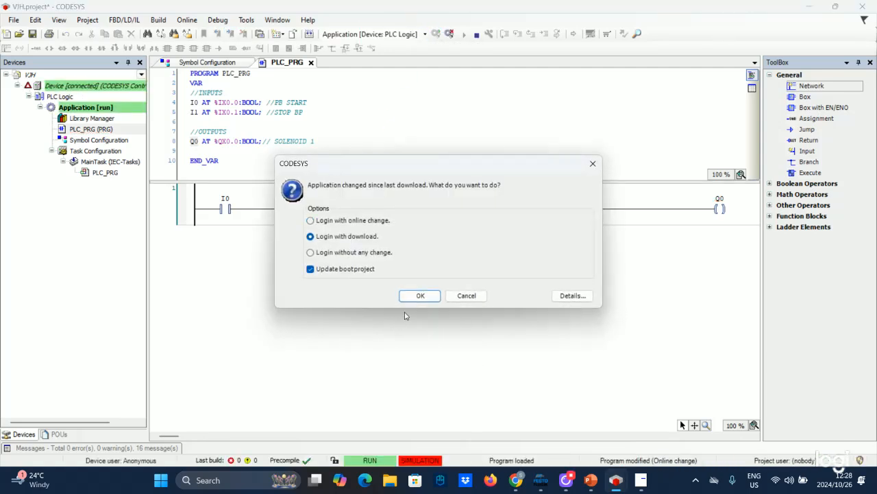
pyautogui.click(418, 296)
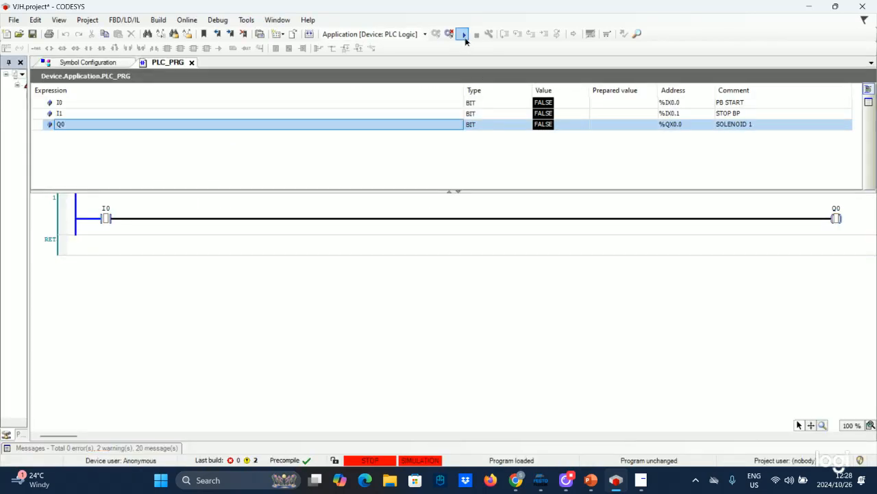
pyautogui.click(569, 43)
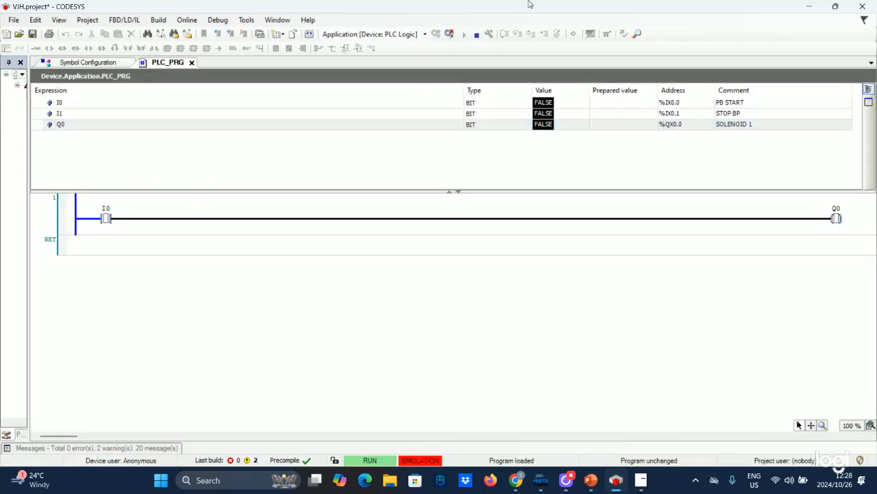
# Arrange CODESYS and FluidSIM side by side, narrow the component library and widen the circuit diagram window into the freed space.
pyautogui.moveTo(550, 4); pyautogui.dragTo(1, 77)
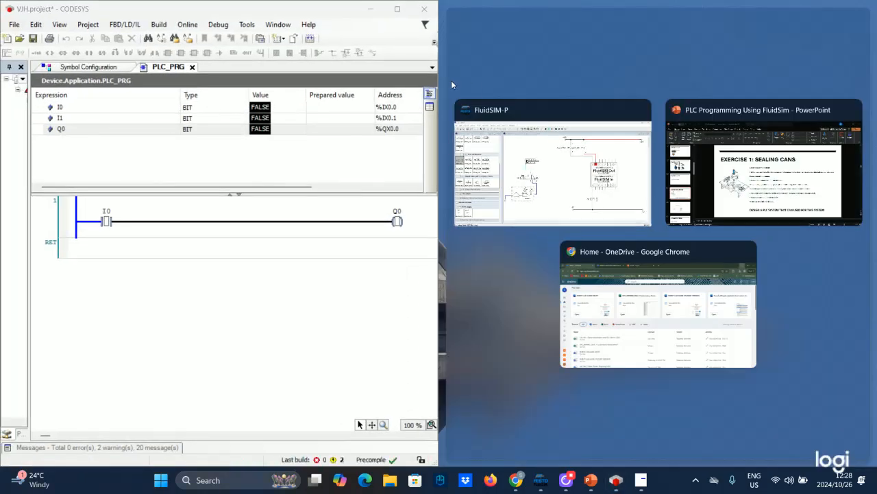
pyautogui.click(513, 173)
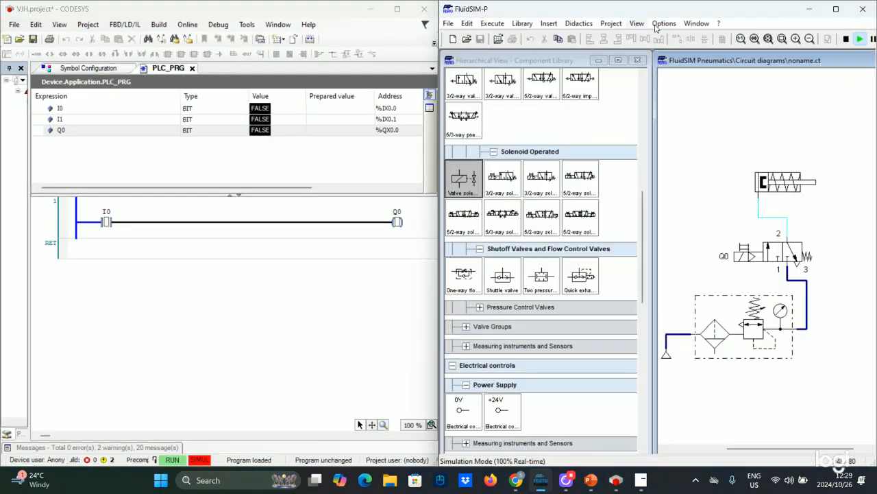
pyautogui.moveTo(652, 107); pyautogui.dragTo(576, 105)
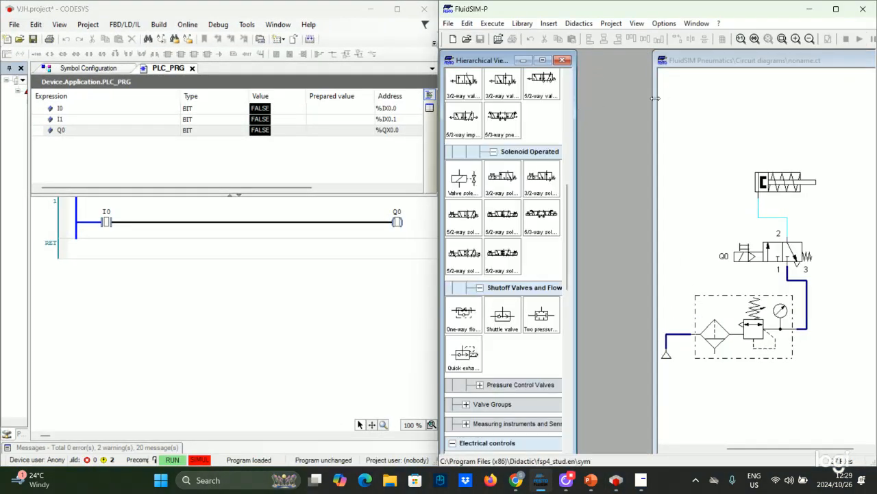
pyautogui.moveTo(657, 100); pyautogui.dragTo(580, 100)
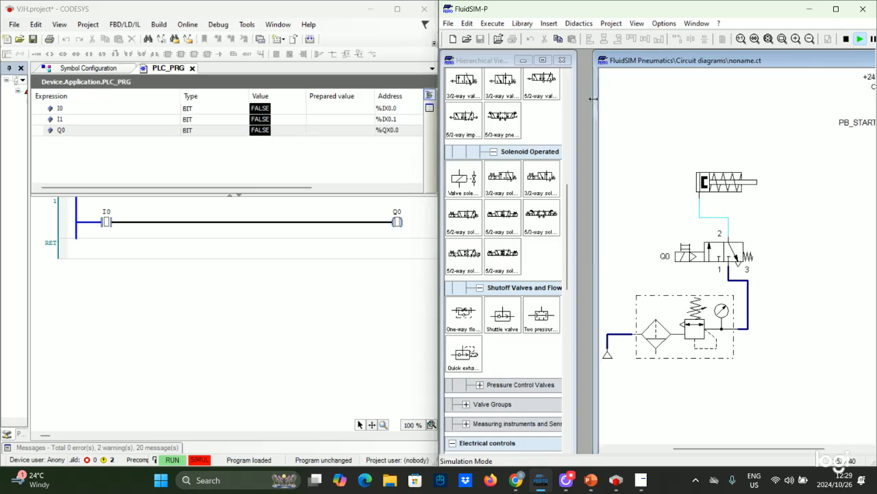
# View FluidSIM and the CODESYS online values full screen in turn, and operate PB_START repeatedly in the FluidSIM circuit.
pyautogui.click(838, 9)
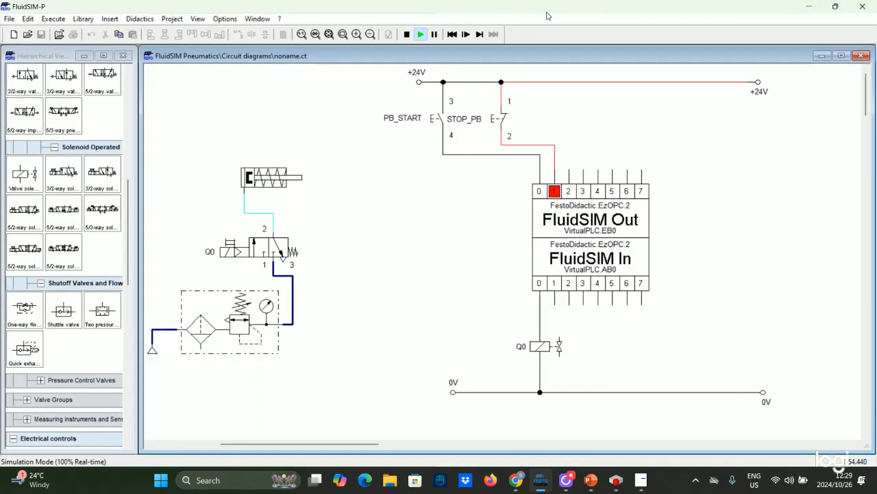
pyautogui.click(615, 479)
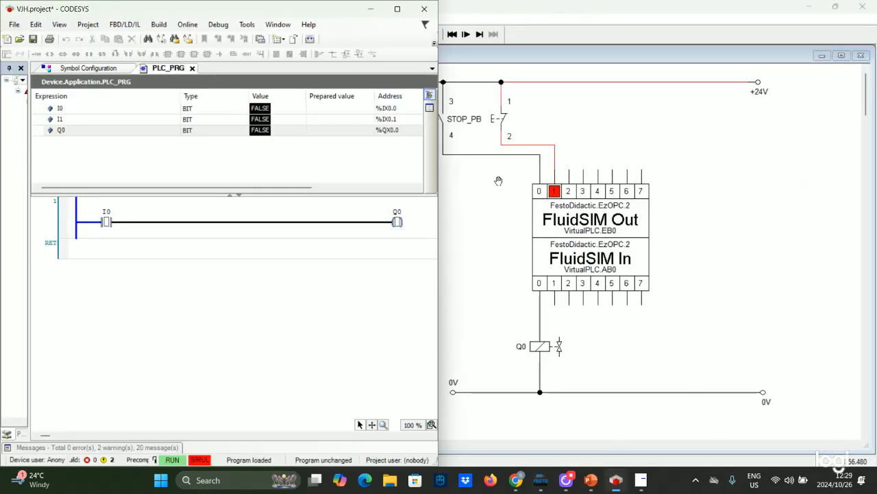
pyautogui.click(400, 9)
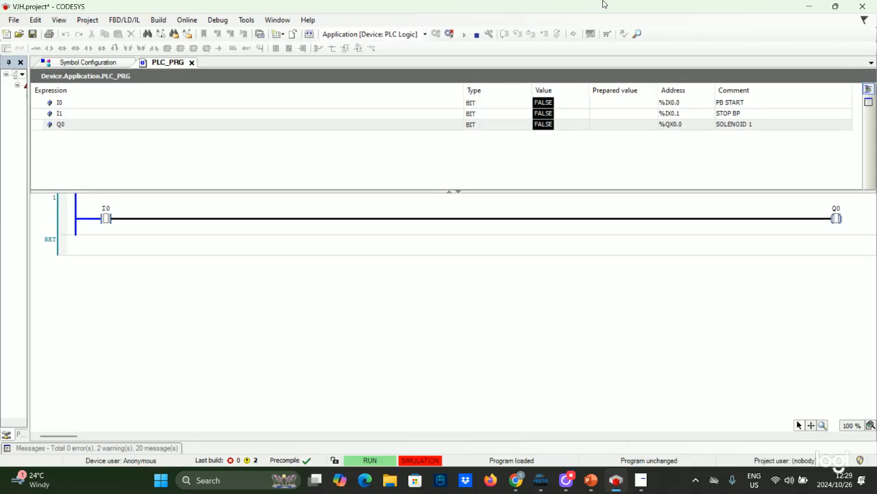
pyautogui.click(818, 5)
pyautogui.click(445, 114)
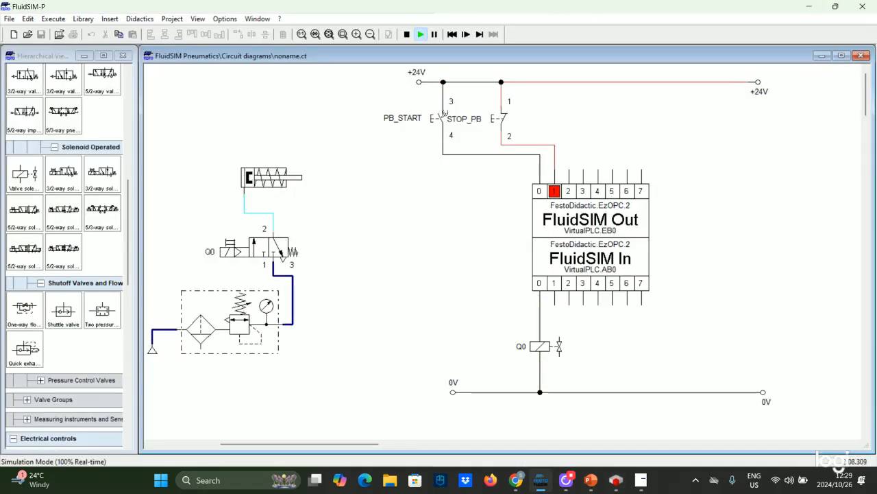
pyautogui.click(445, 114)
pyautogui.click(445, 114)
# Place CODESYS and FluidSIM side by side again, with the whole circuit around the FluidSIM In/Out block in view.
pyautogui.click(616, 480)
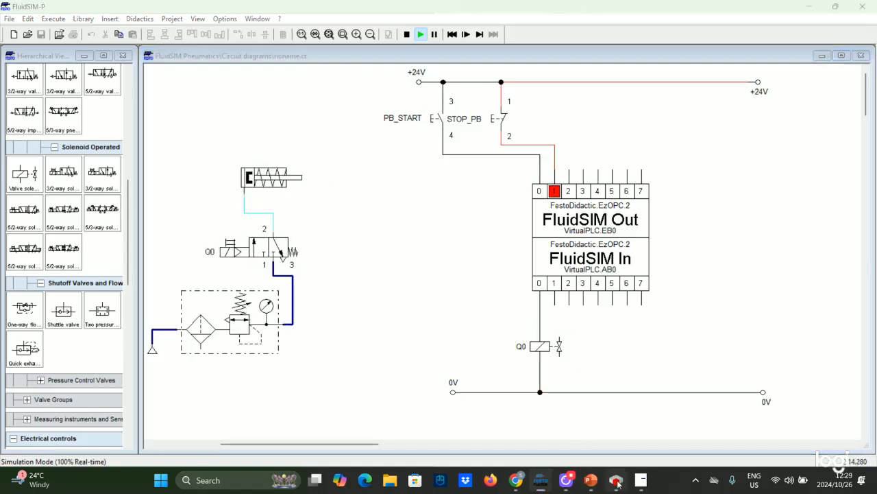
pyautogui.moveTo(653, 7); pyautogui.dragTo(2, 226)
pyautogui.click(524, 130)
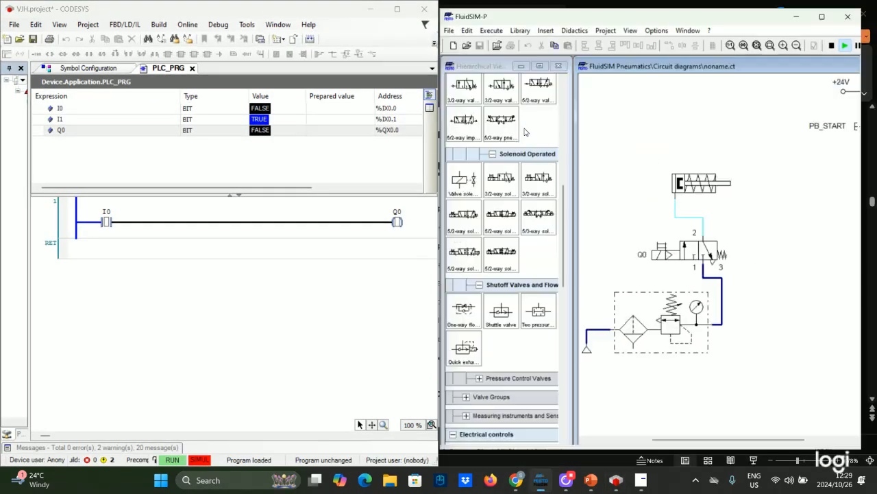
pyautogui.scroll(-2, 753, 176)
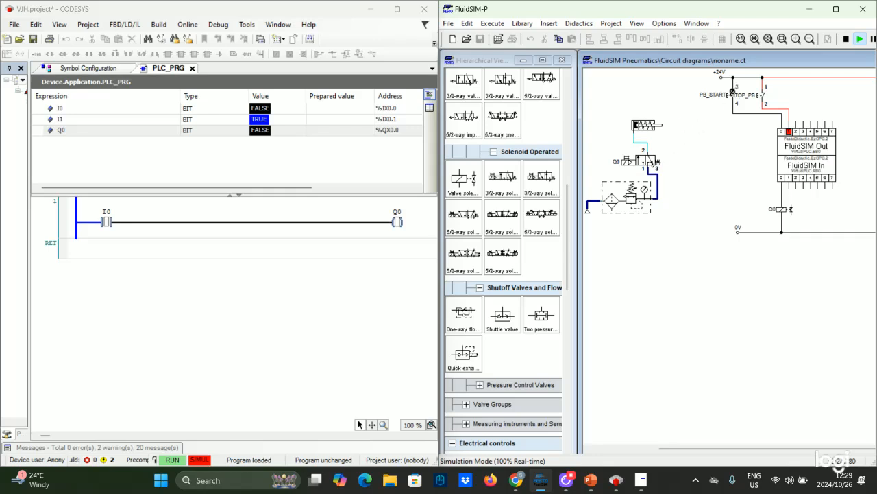
# Operate PB_START repeatedly in FluidSIM and check the response of I0, I1, Q0 and the cylinder.
pyautogui.click(732, 91)
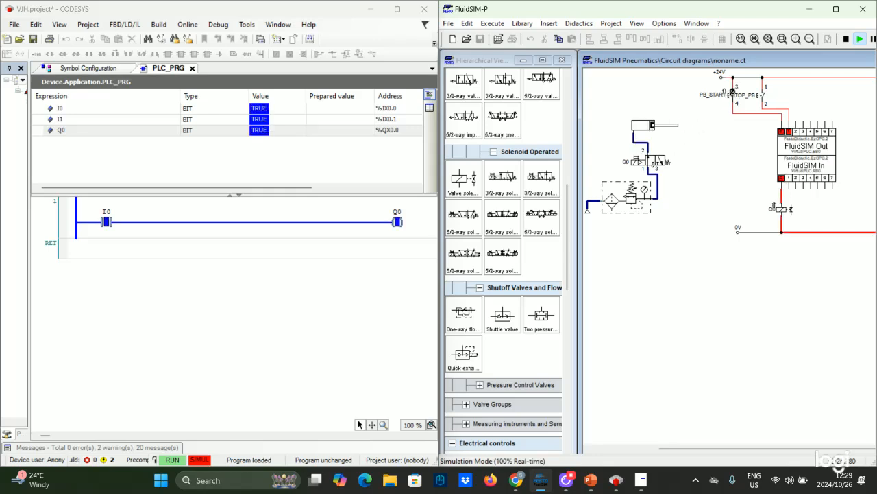
pyautogui.click(732, 91)
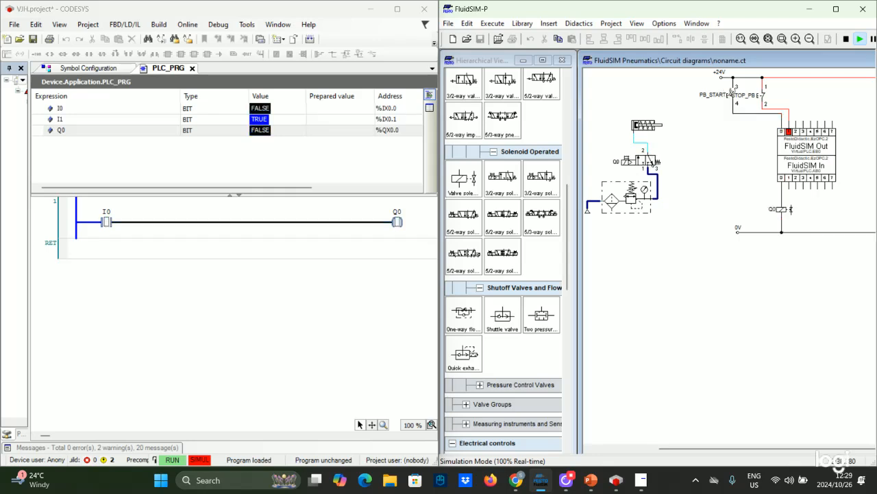
pyautogui.click(732, 91)
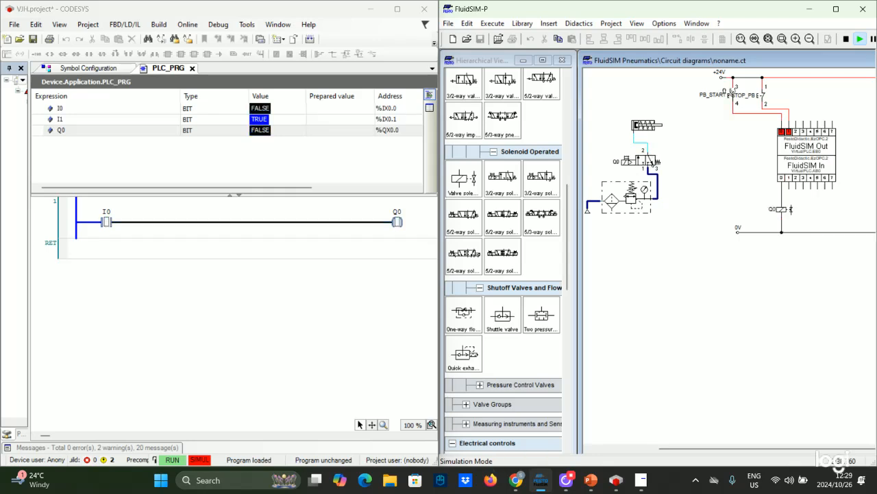
pyautogui.click(732, 91)
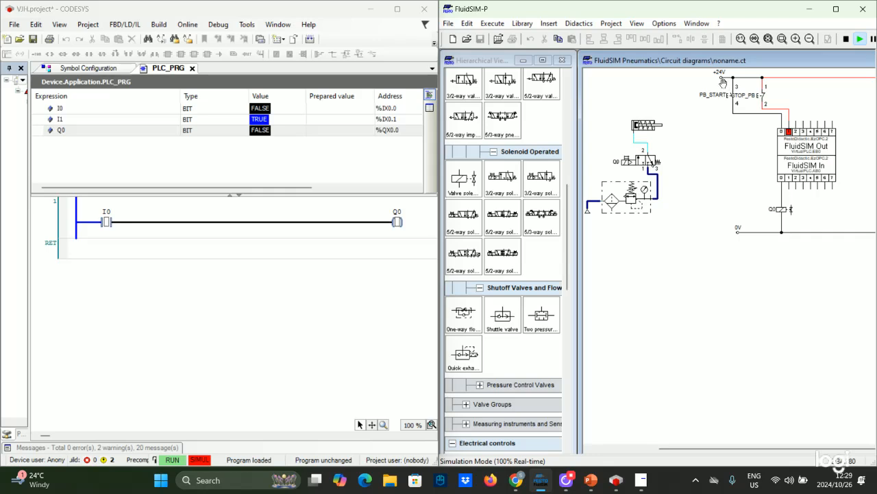
pyautogui.click(98, 121)
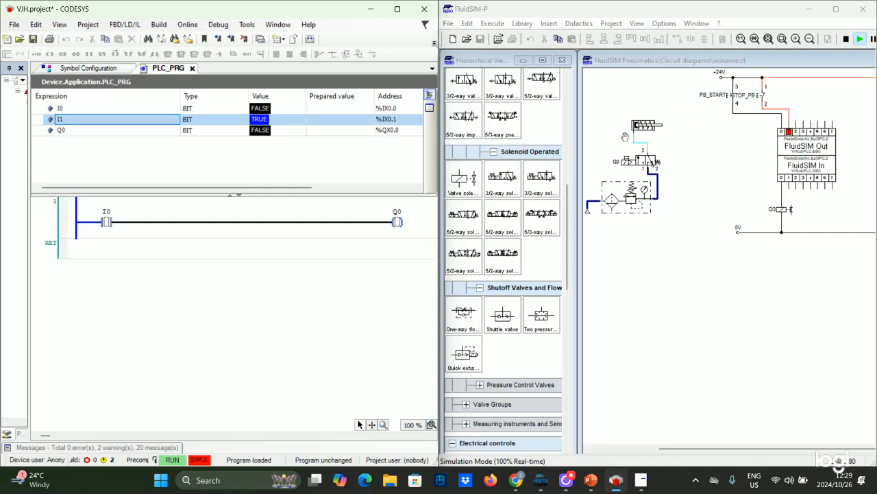
pyautogui.click(733, 93)
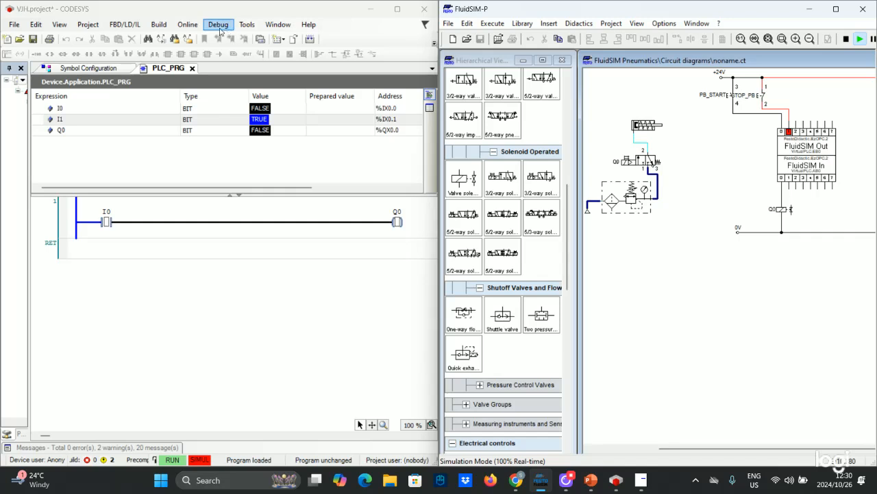
# Log out of the PLC in CODESYS and close the ToolBox to give the ladder editor more room.
pyautogui.click(197, 25)
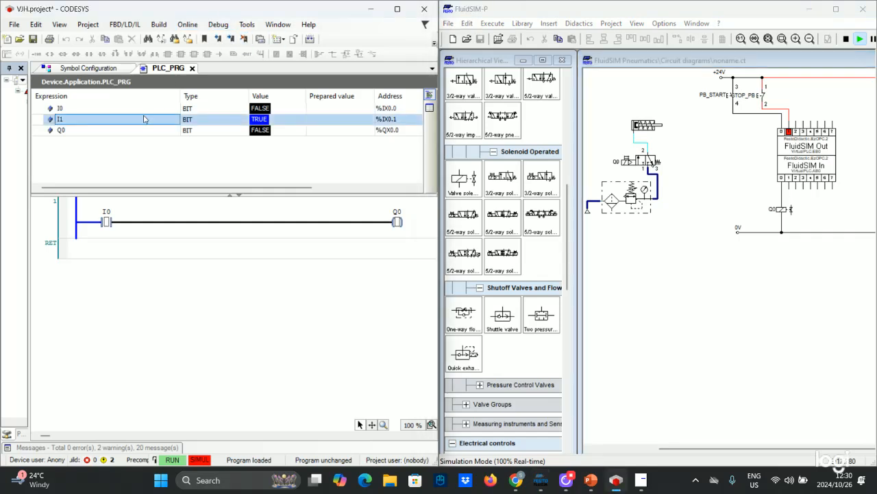
pyautogui.click(290, 27)
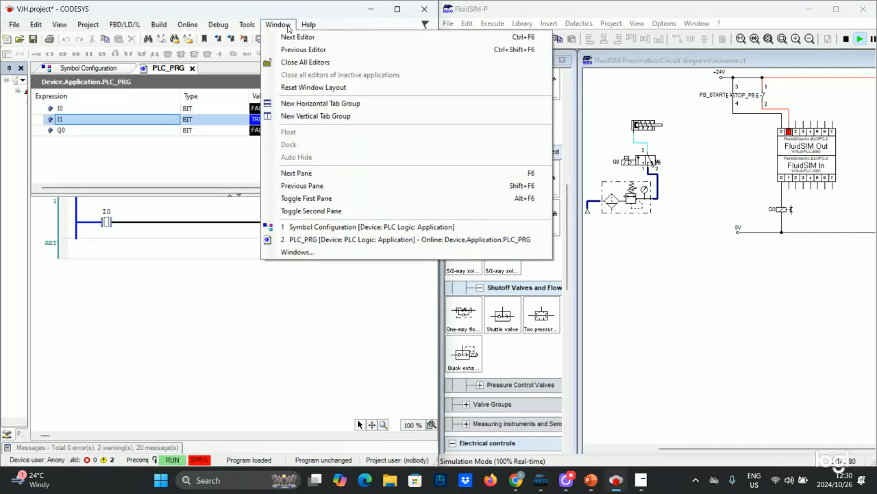
pyautogui.click(166, 185)
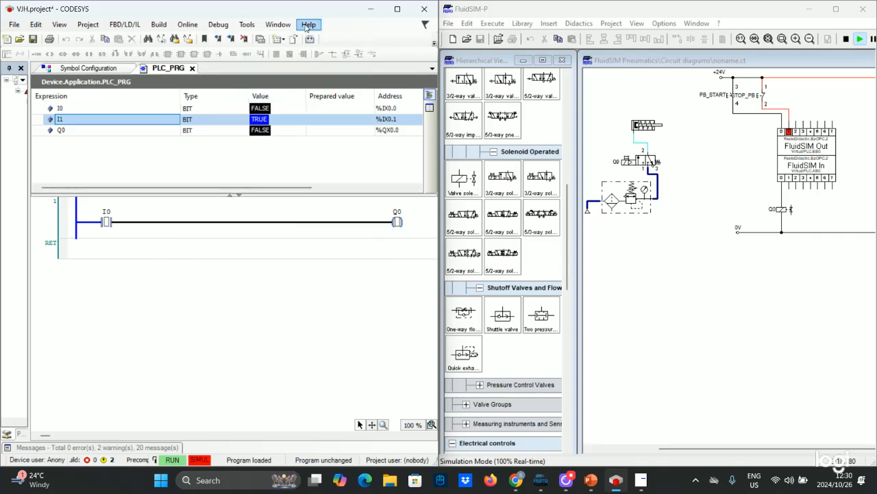
pyautogui.click(182, 24)
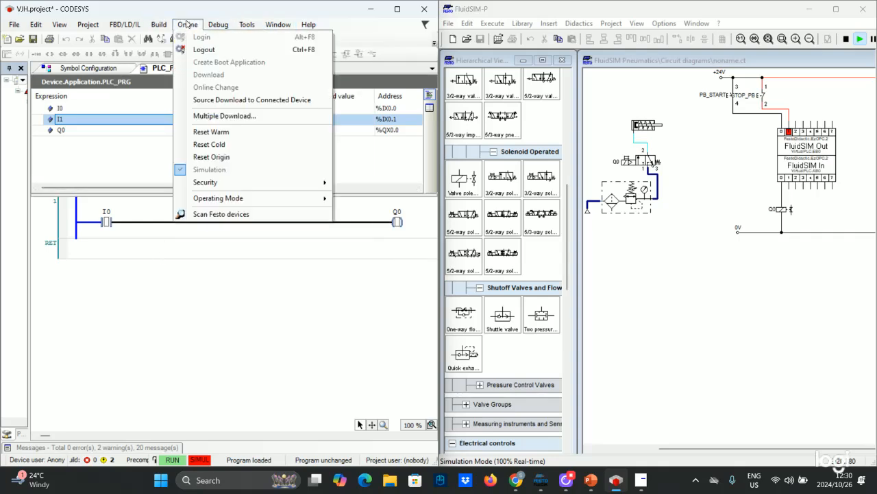
pyautogui.click(188, 52)
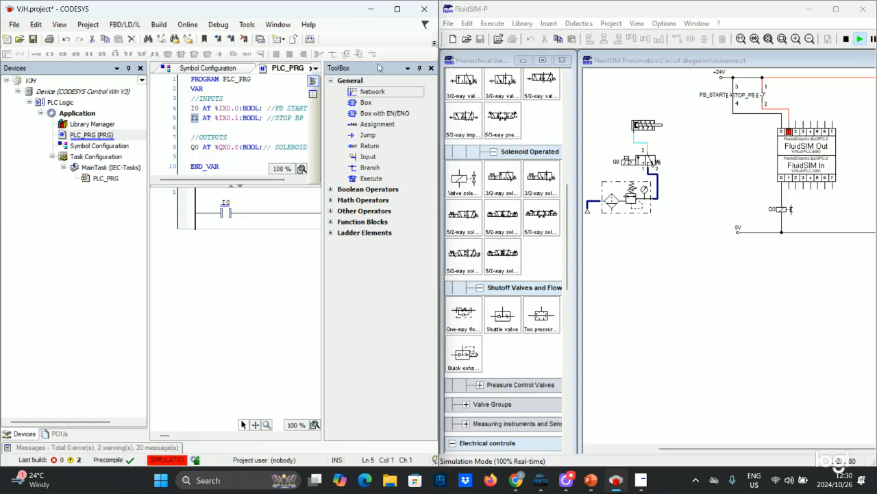
pyautogui.click(431, 67)
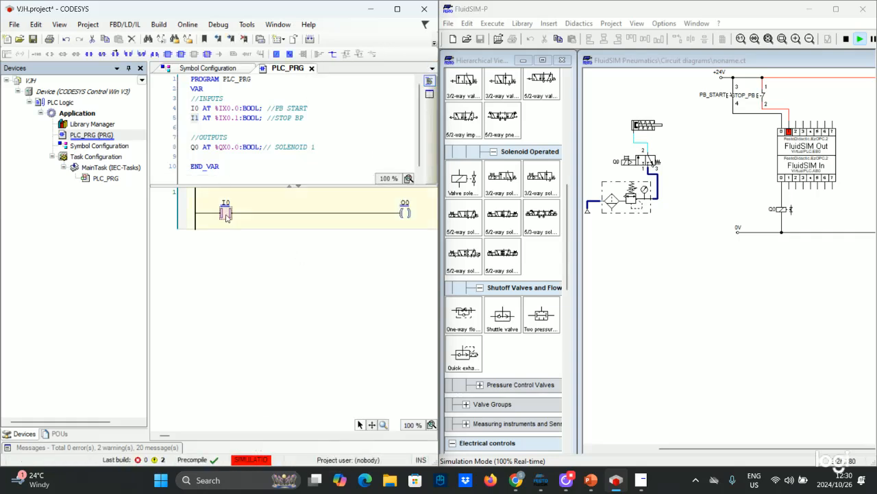
# Insert a parallel contact below I0 and assign it to Q0 as the latching contact.
pyautogui.rightClick(225, 214)
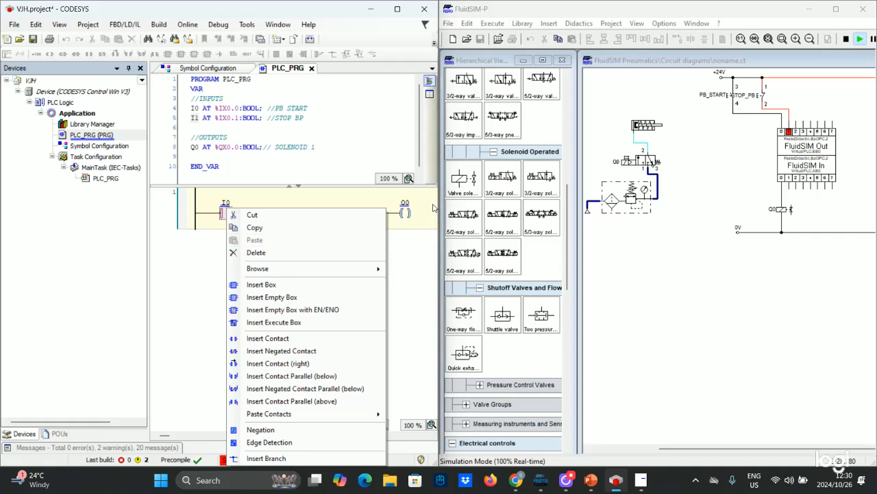
pyautogui.click(316, 377)
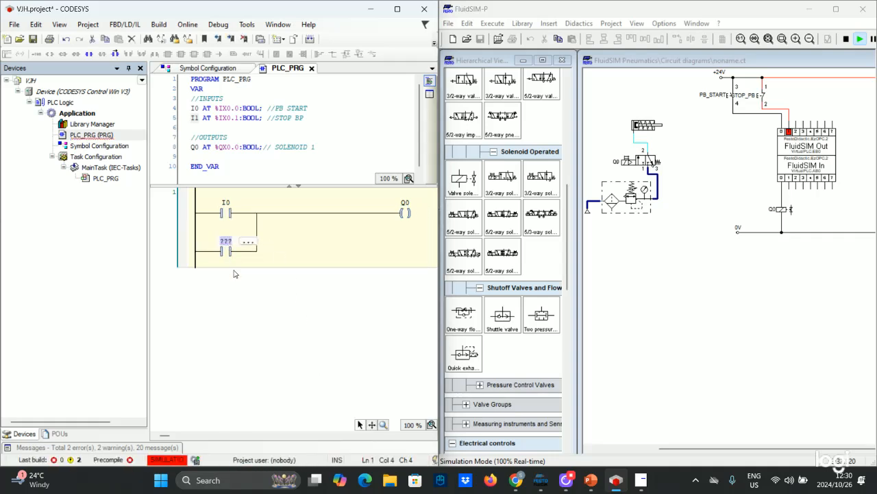
pyautogui.write('Q0')
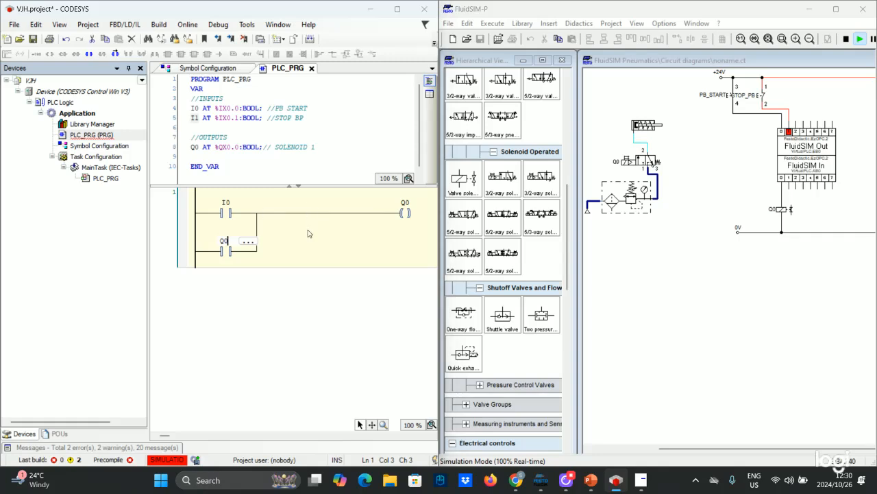
pyautogui.click(274, 203)
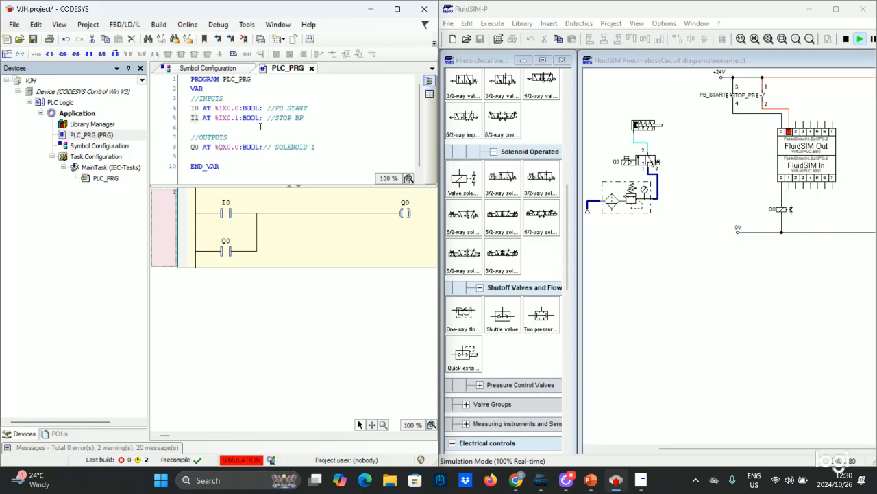
# Insert a series contact between the parallel branch and the Q0 coil, and assign it to I1.
pyautogui.click(274, 214)
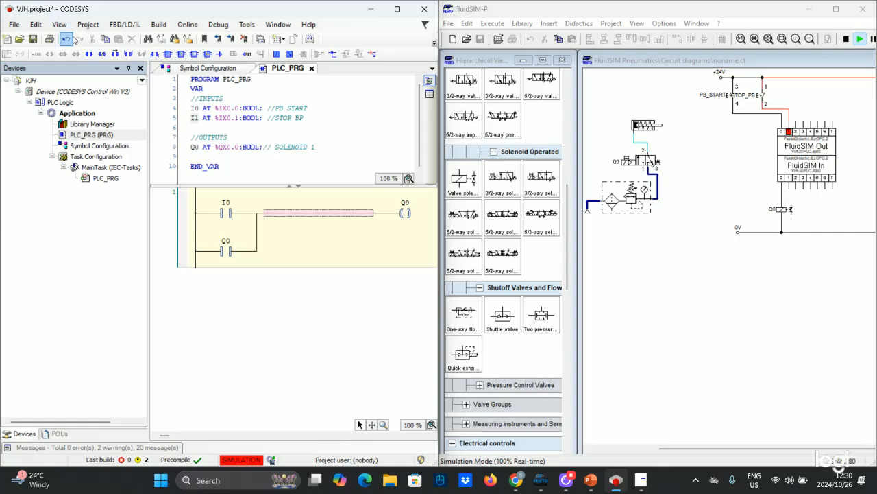
pyautogui.click(89, 53)
pyautogui.click(289, 203)
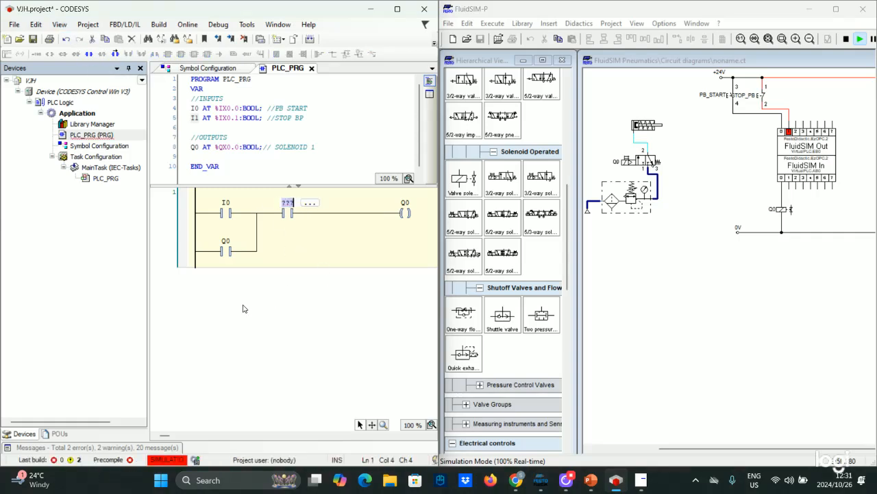
pyautogui.write('I1')
pyautogui.click(306, 251)
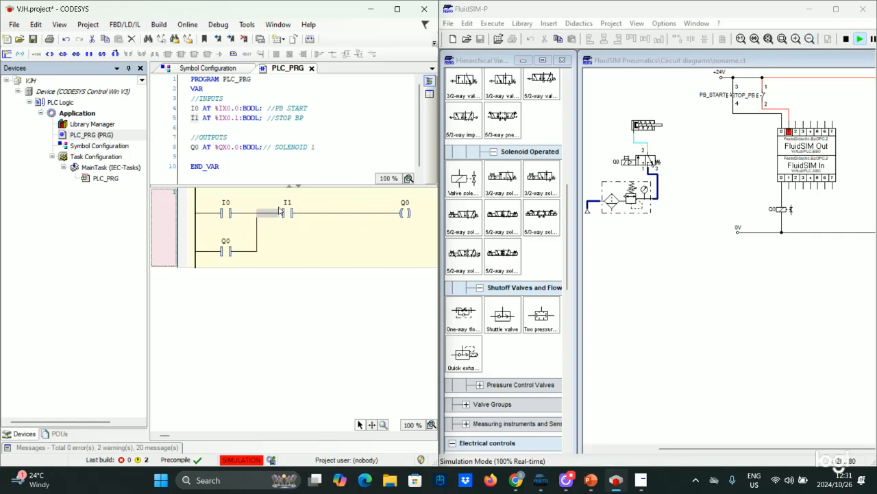
# Log in to the simulated PLC with a download of the changed latching program, also updating the boot project.
pyautogui.click(225, 214)
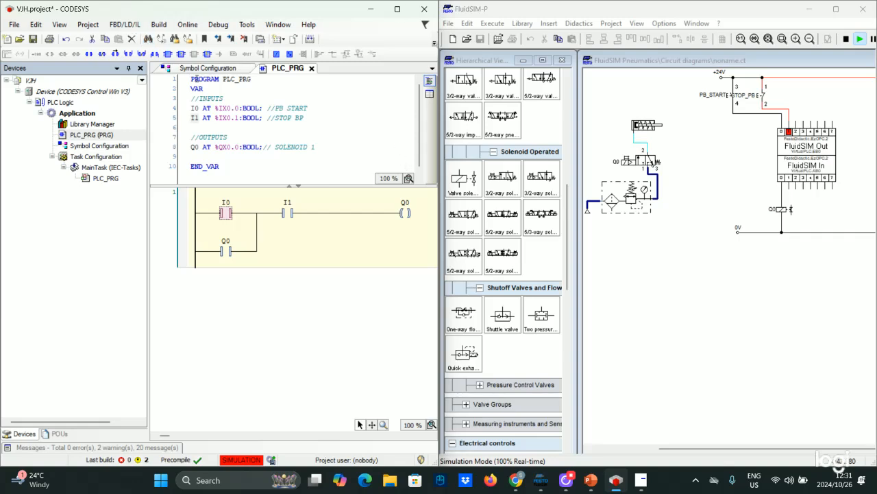
pyautogui.click(176, 25)
pyautogui.click(194, 35)
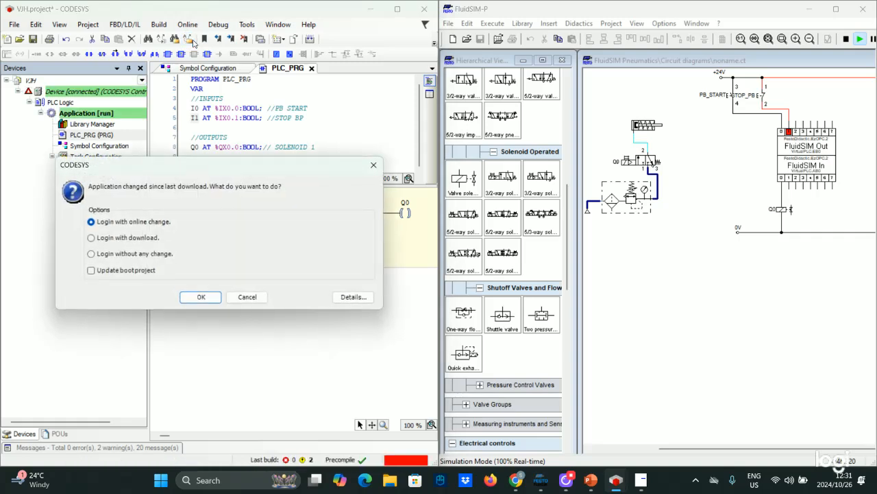
pyautogui.click(127, 238)
pyautogui.click(120, 270)
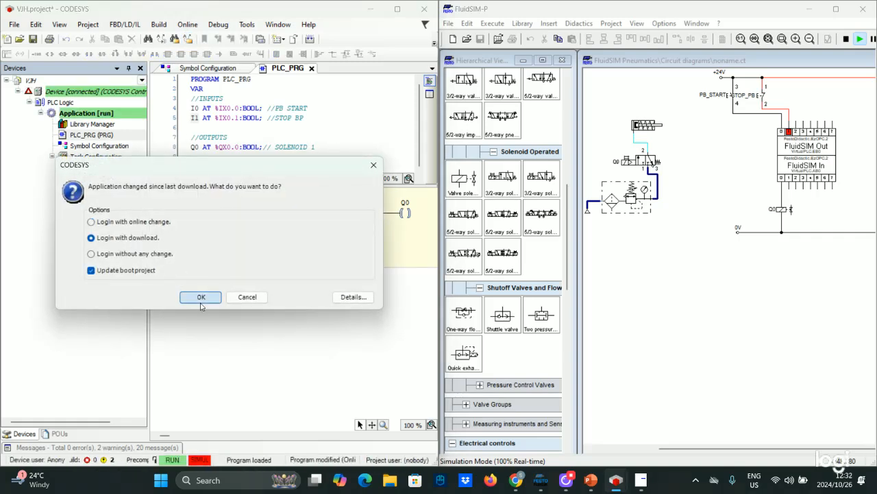
pyautogui.click(201, 298)
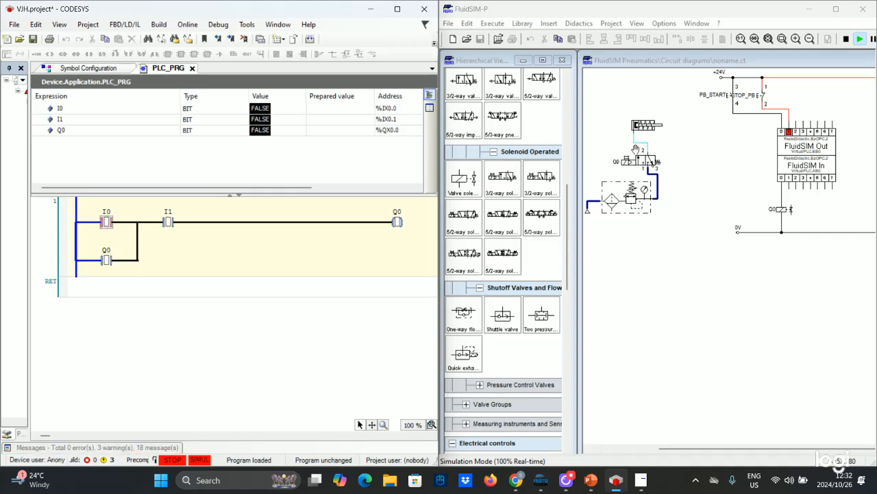
# Operate STOP_PB and PB_START in the FluidSIM circuit and check the response of I0, I1 and Q0 in CODESYS.
pyautogui.click(766, 93)
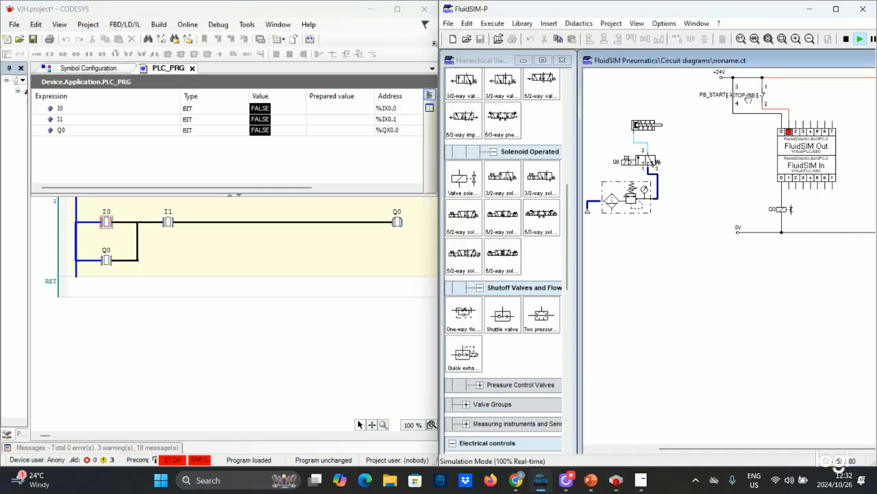
pyautogui.click(758, 95)
pyautogui.click(734, 91)
pyautogui.click(734, 90)
# Enlarge the CODESYS window to start the PLC application, and dock the window beside FluidSIM again.
pyautogui.click(397, 9)
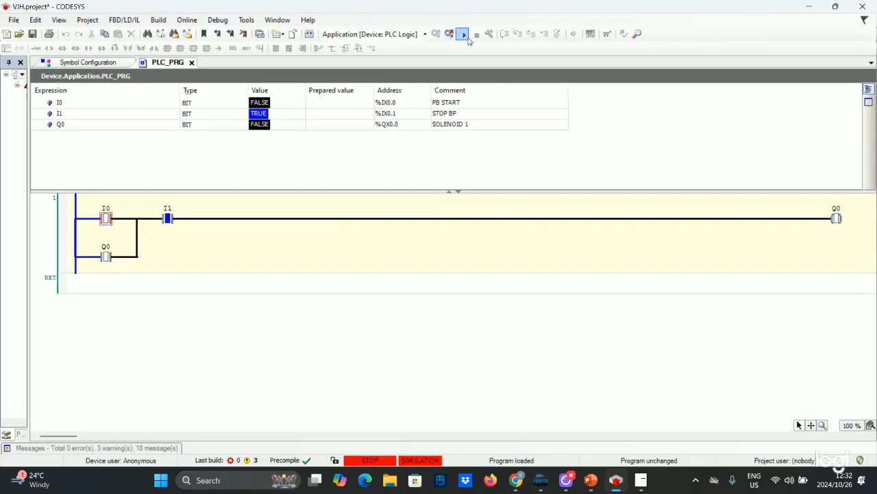
pyautogui.doubleClick(531, 9)
pyautogui.moveTo(525, 14); pyautogui.dragTo(2, 20)
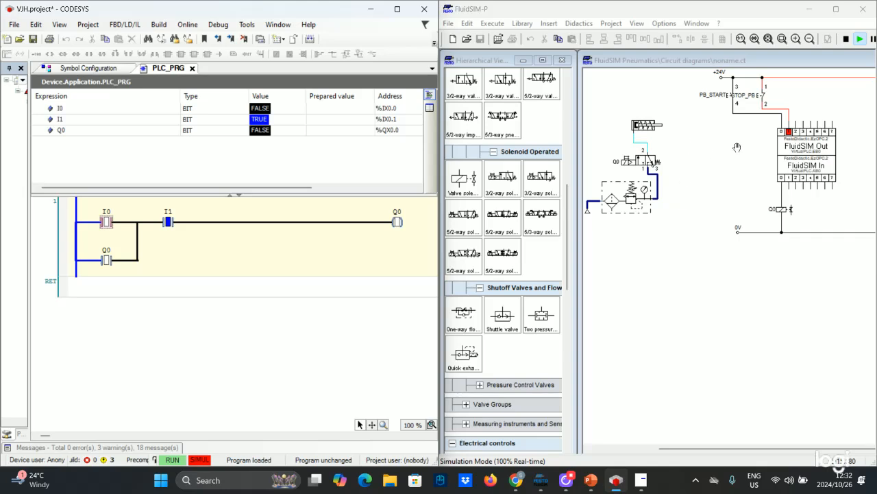
# Test the latched control in FluidSIM by operating PB_START, STOP_PB and PB_START again while watching Q0 and the cylinder.
pyautogui.click(735, 92)
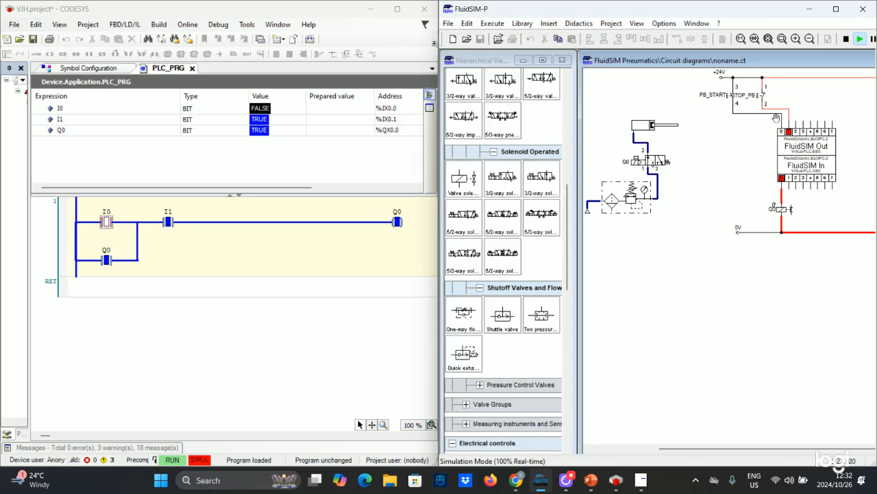
pyautogui.click(766, 91)
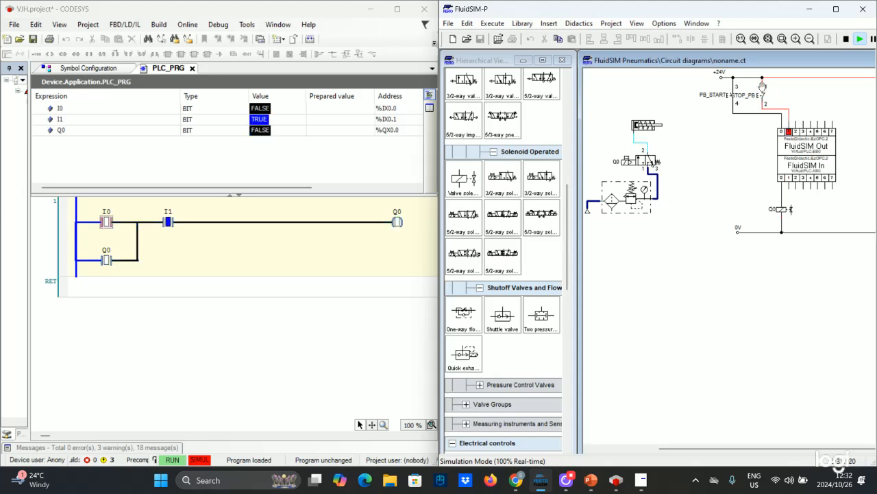
pyautogui.click(732, 88)
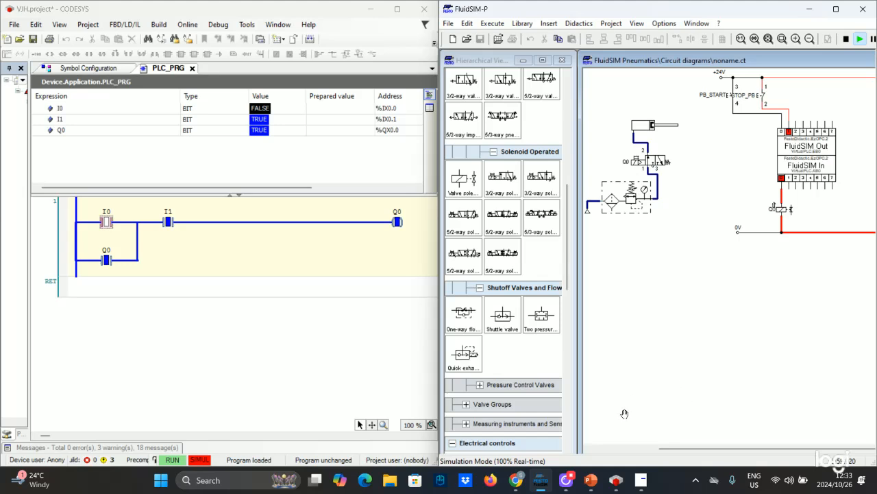
pyautogui.click(566, 480)
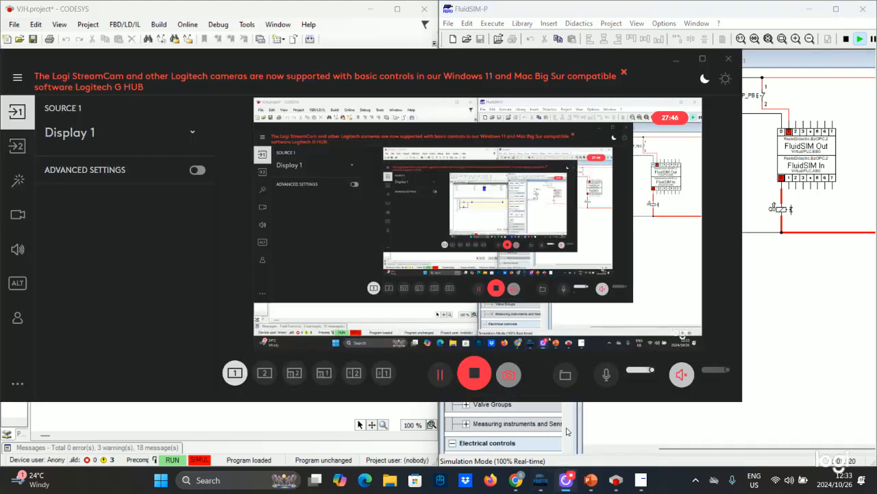